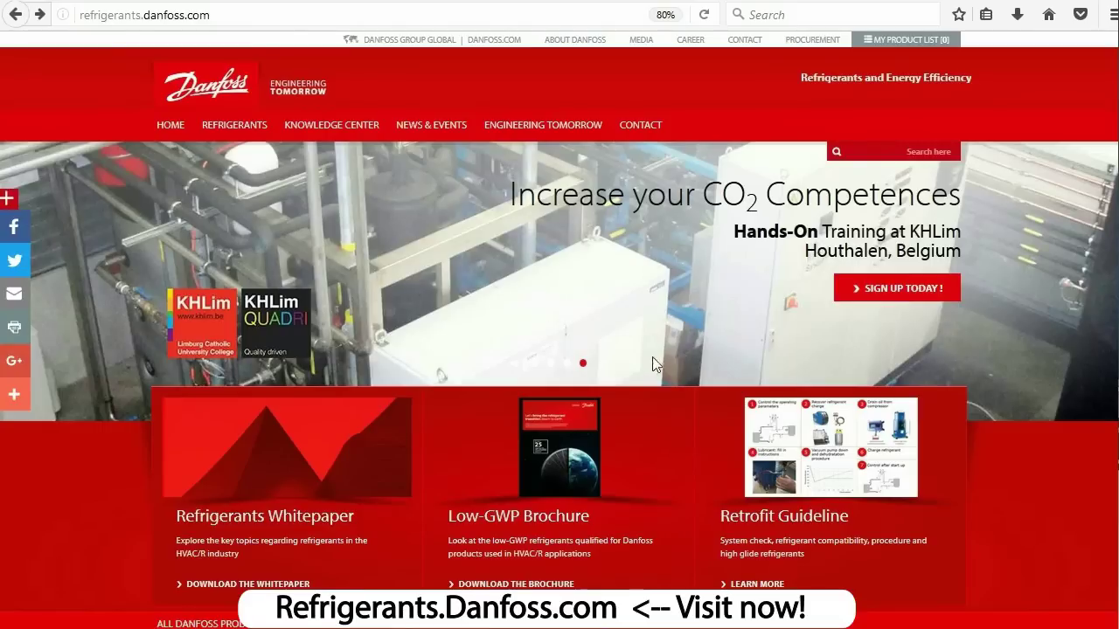
Download the Coolselector2 setup.exe installer from the coolselector.danfoss.com page
{"action": "left_click", "coordinate": [605, 363]}
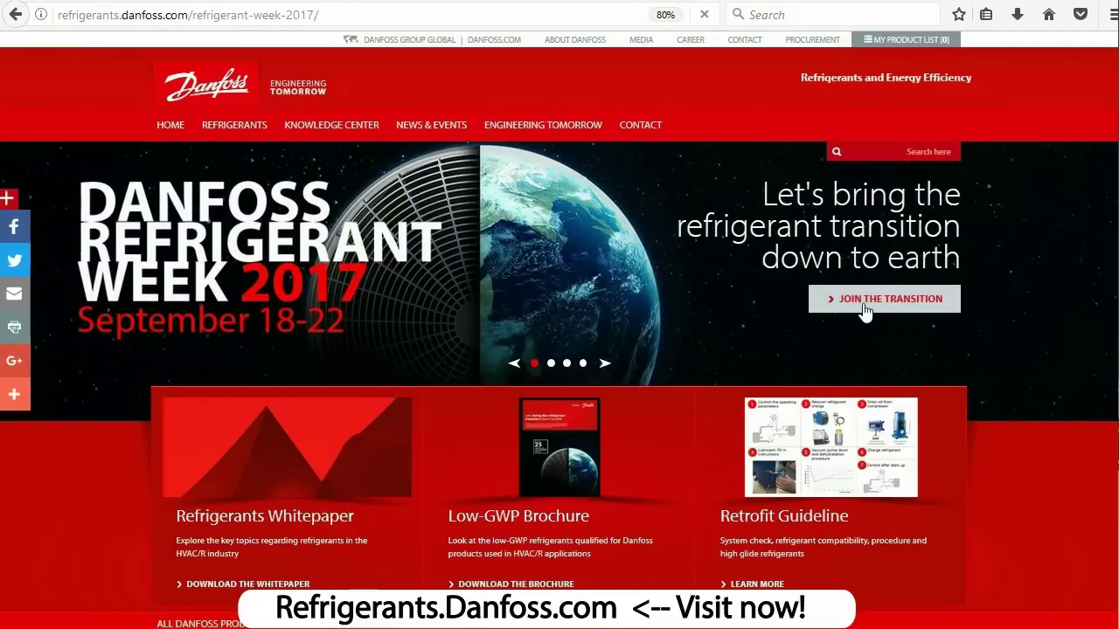
{"action": "scroll", "coordinate": [1008, 357], "scroll_direction": "down", "scroll_amount": 5}
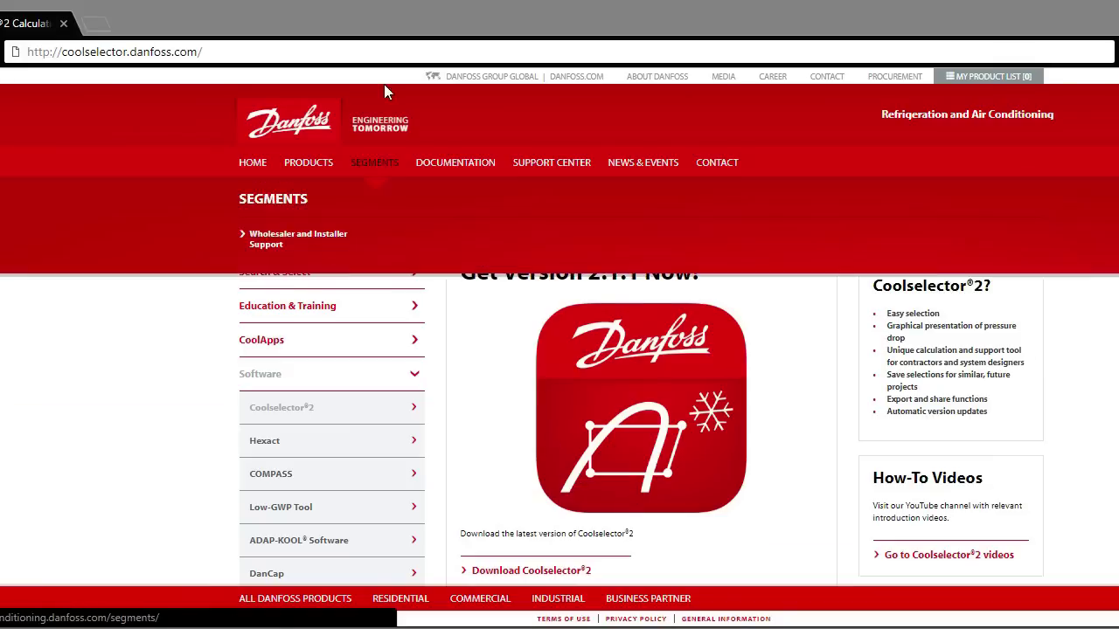
{"action": "left_click", "coordinate": [371, 49]}
{"action": "left_click", "coordinate": [371, 50]}
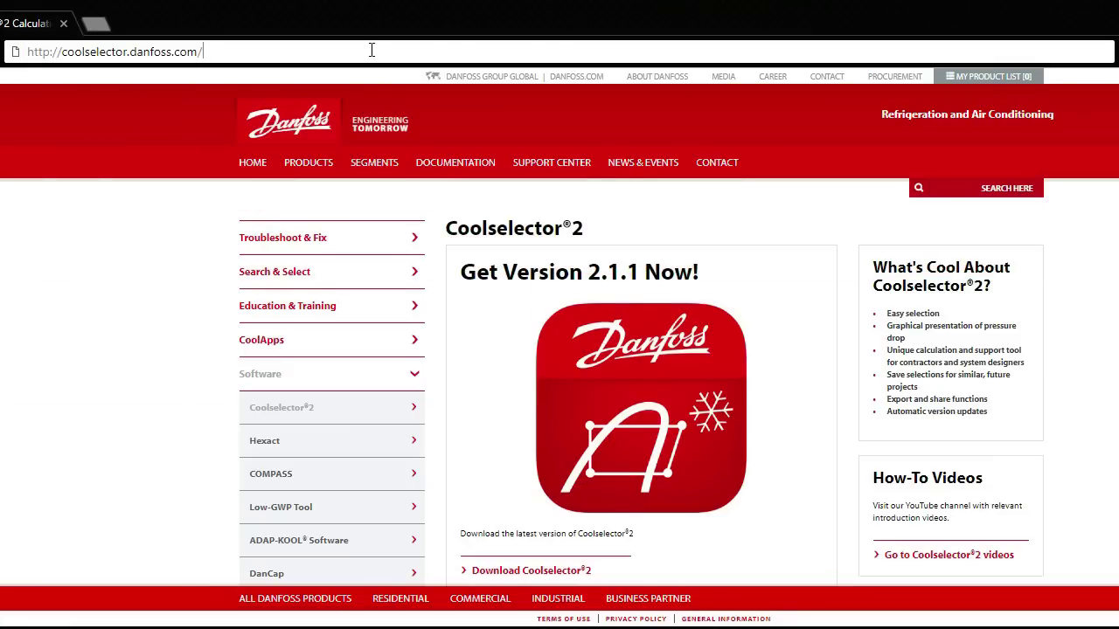
{"action": "scroll", "coordinate": [840, 228], "scroll_direction": "down", "scroll_amount": 2}
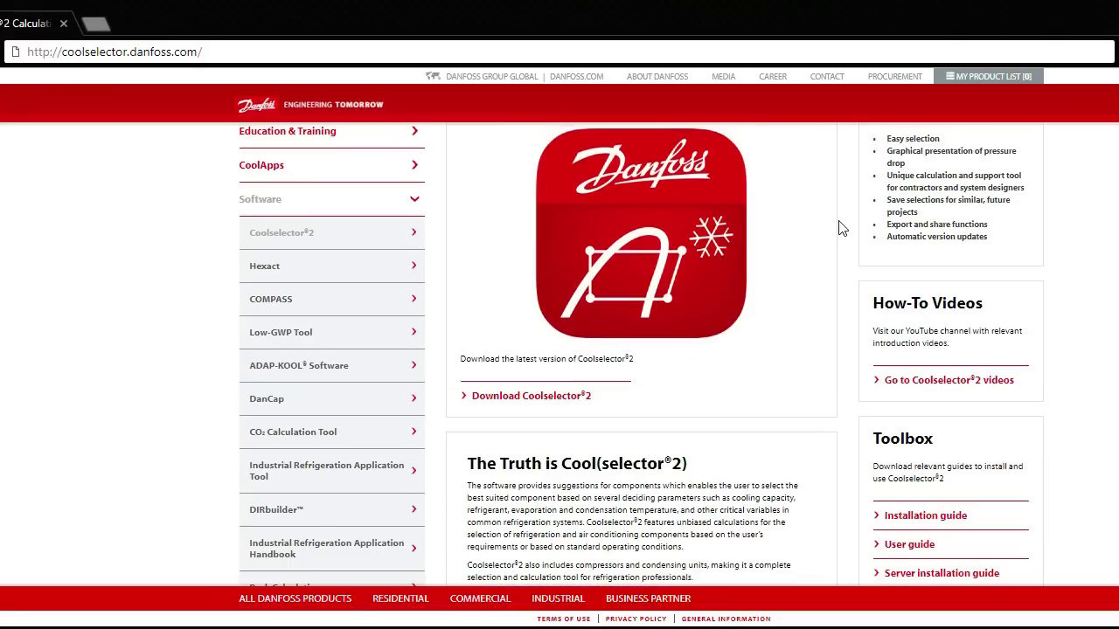
{"action": "left_click", "coordinate": [542, 396]}
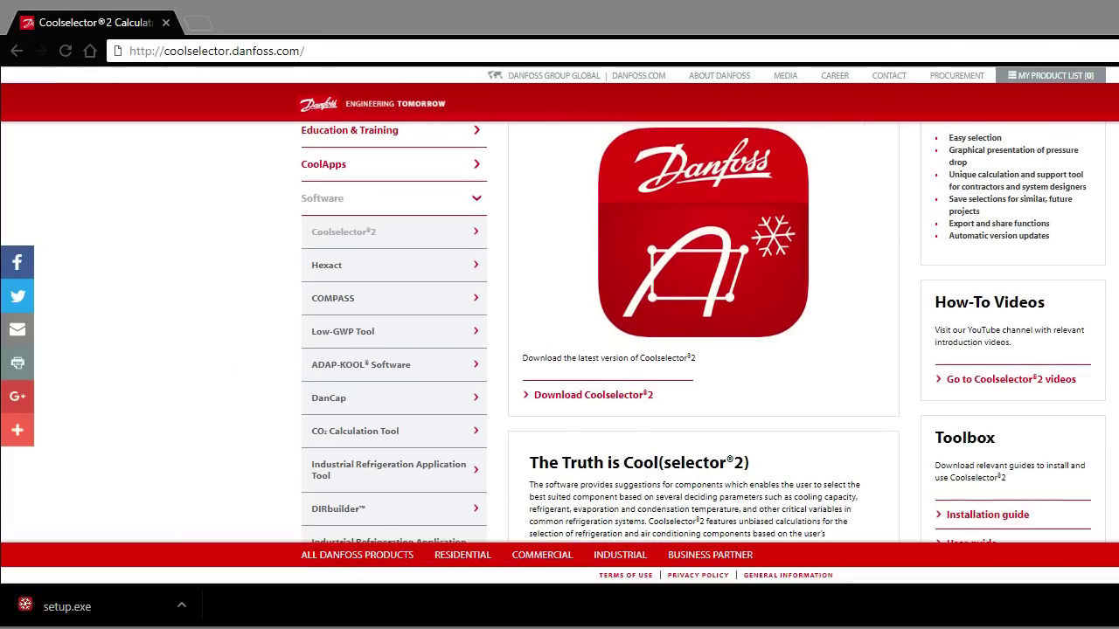
Run setup.exe in English, accept the licence, keep both shortcuts and launch Coolselector2
{"action": "left_click", "coordinate": [98, 606]}
{"action": "left_click", "coordinate": [87, 605]}
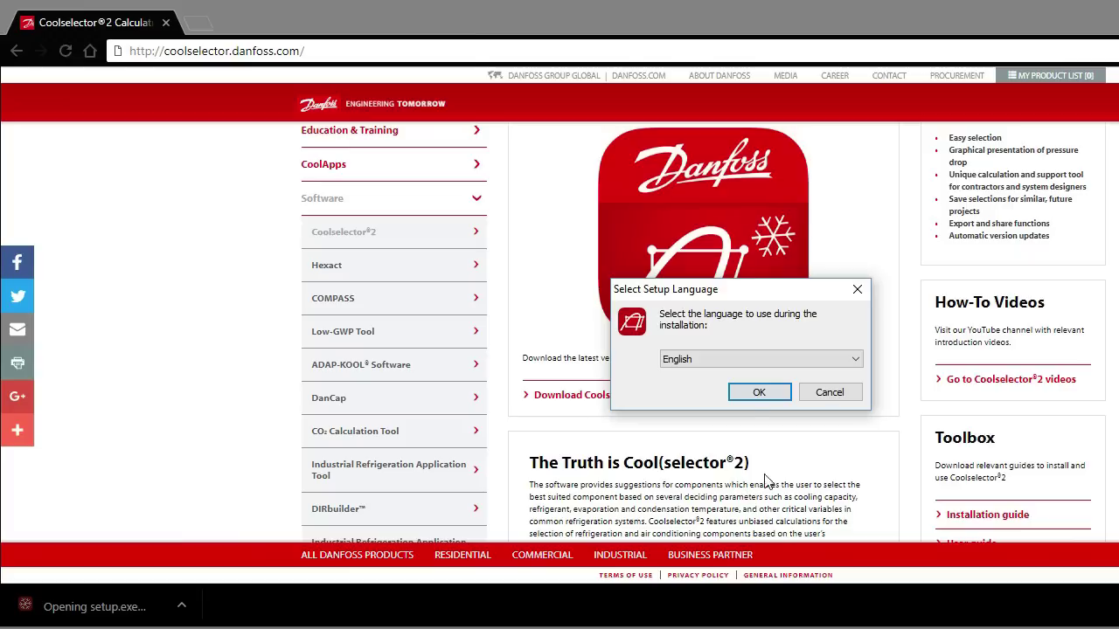
{"action": "left_click", "coordinate": [751, 394]}
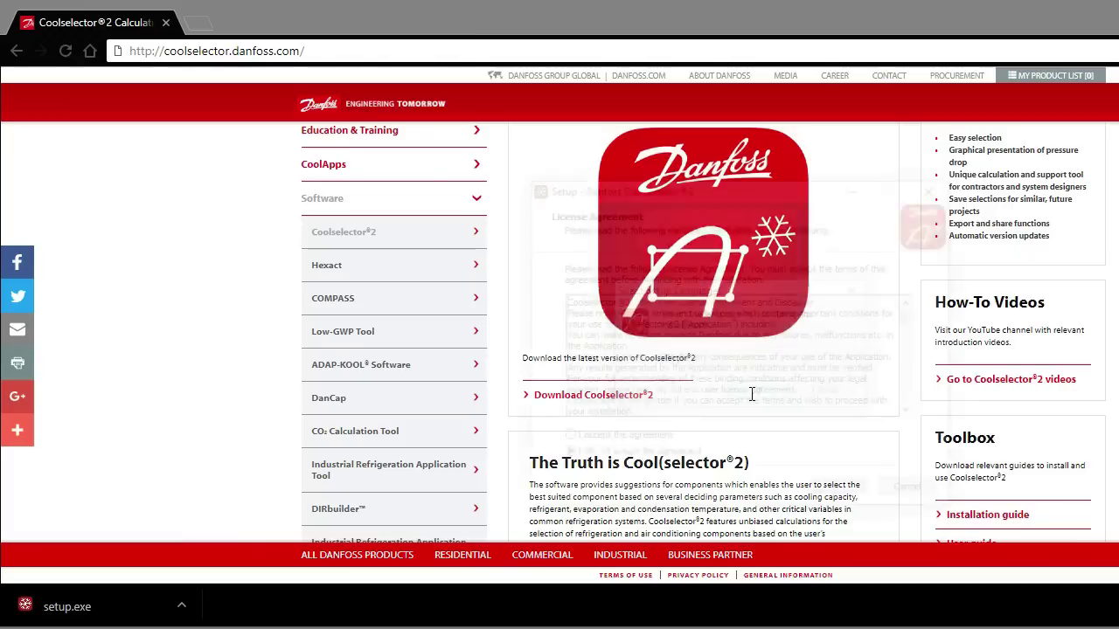
{"action": "scroll", "coordinate": [704, 372], "scroll_direction": "down", "scroll_amount": 6}
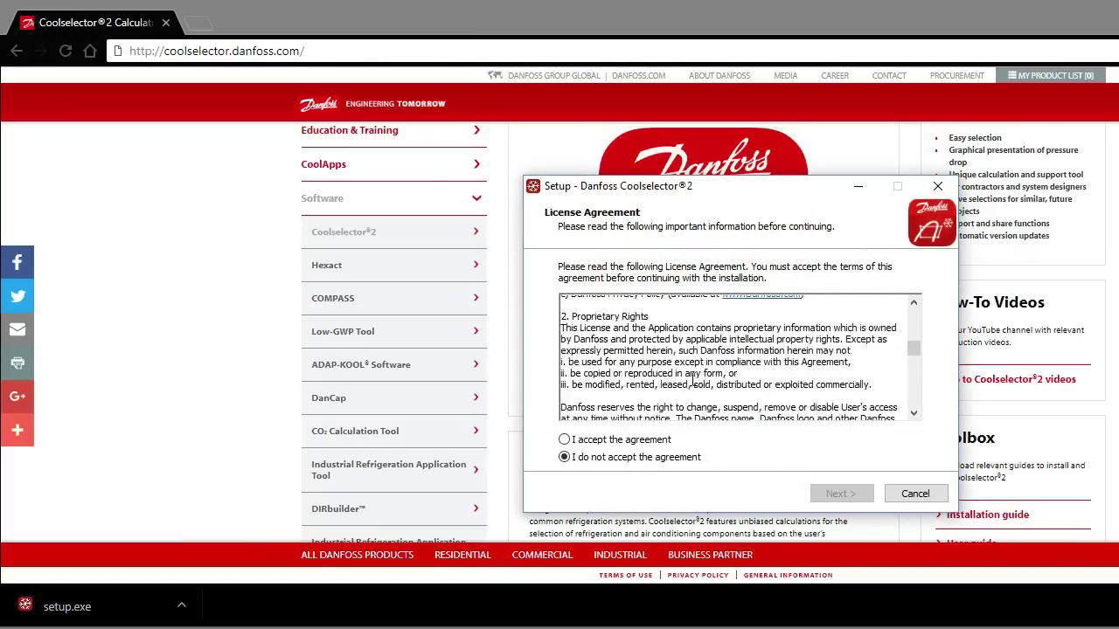
{"action": "scroll", "coordinate": [693, 379], "scroll_direction": "down", "scroll_amount": 10}
{"action": "left_click", "coordinate": [564, 440]}
{"action": "left_click", "coordinate": [838, 494]}
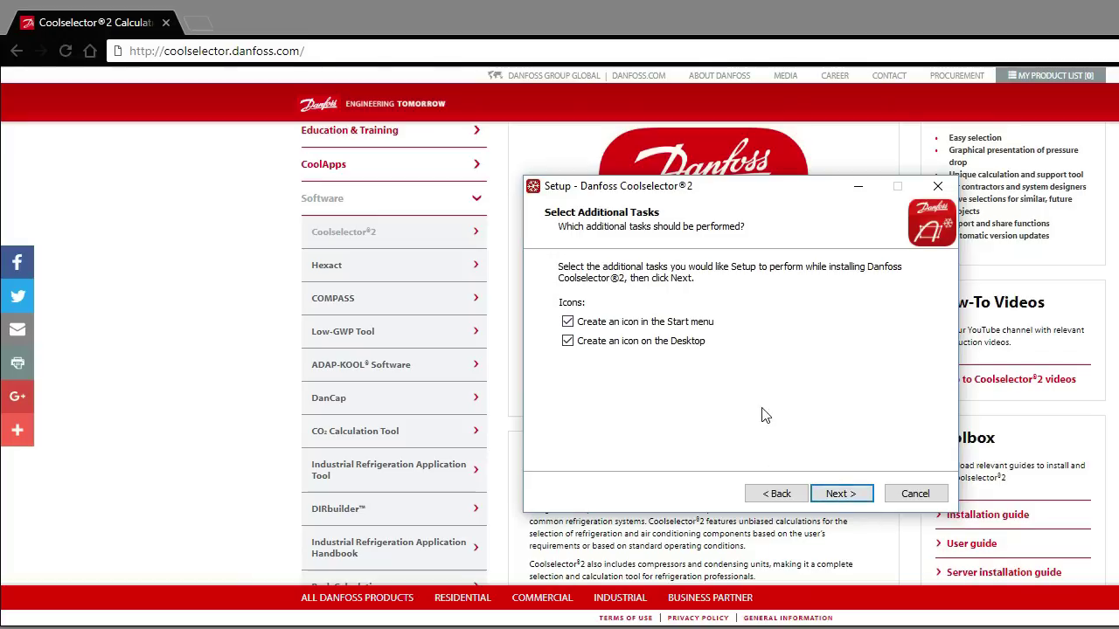
{"action": "left_click", "coordinate": [839, 493]}
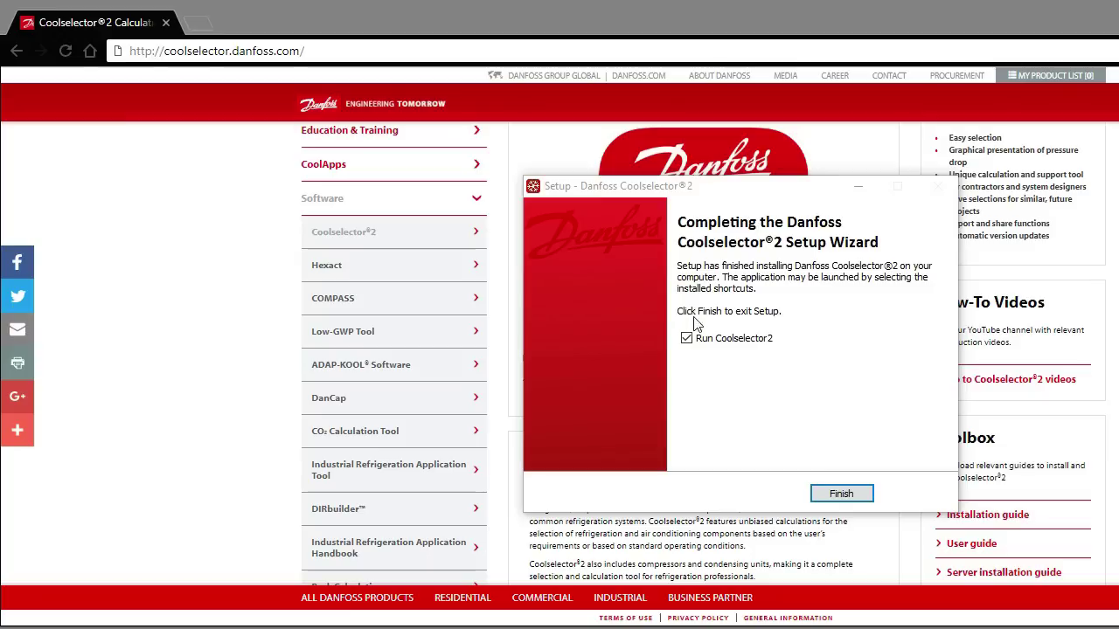
{"action": "left_click", "coordinate": [841, 494]}
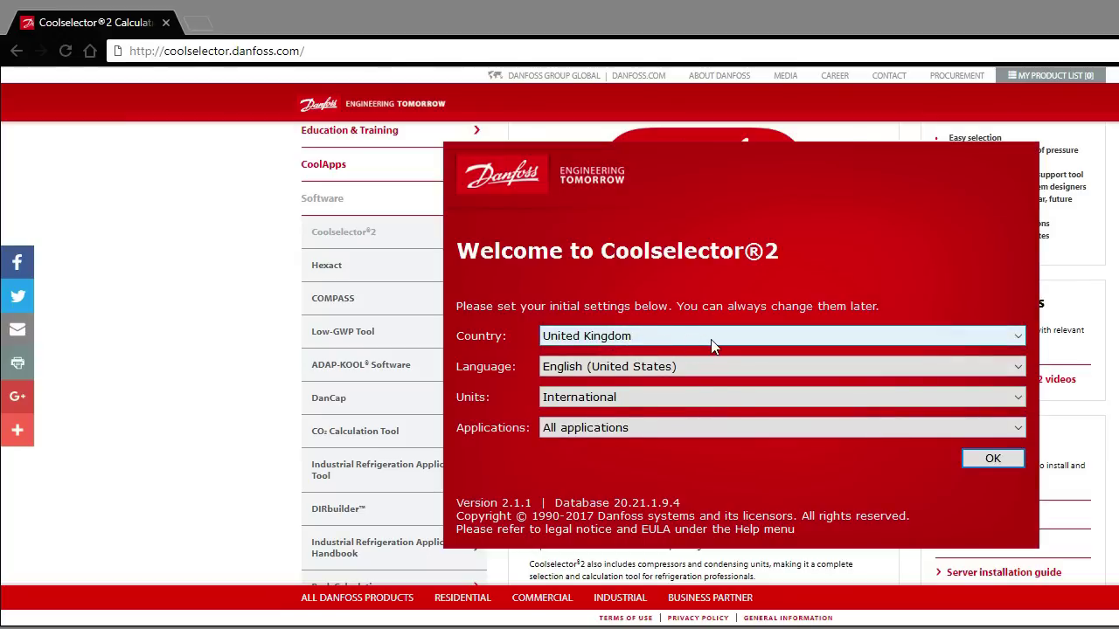
Keep International units and All applications in the Welcome settings, then confirm them
{"action": "left_click", "coordinate": [644, 398]}
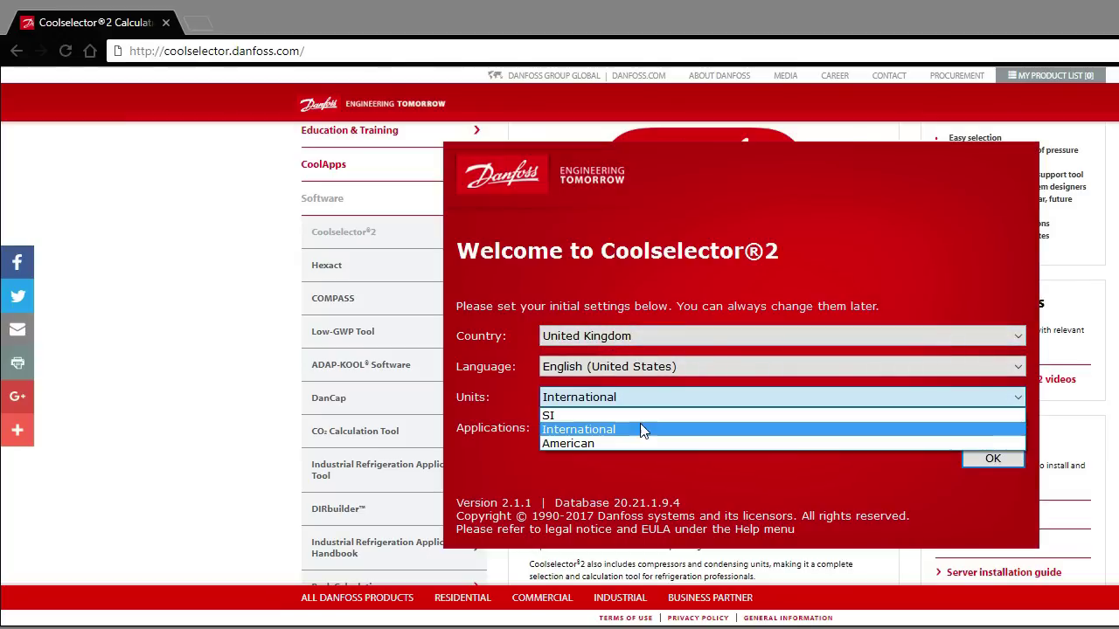
{"action": "left_click", "coordinate": [644, 431]}
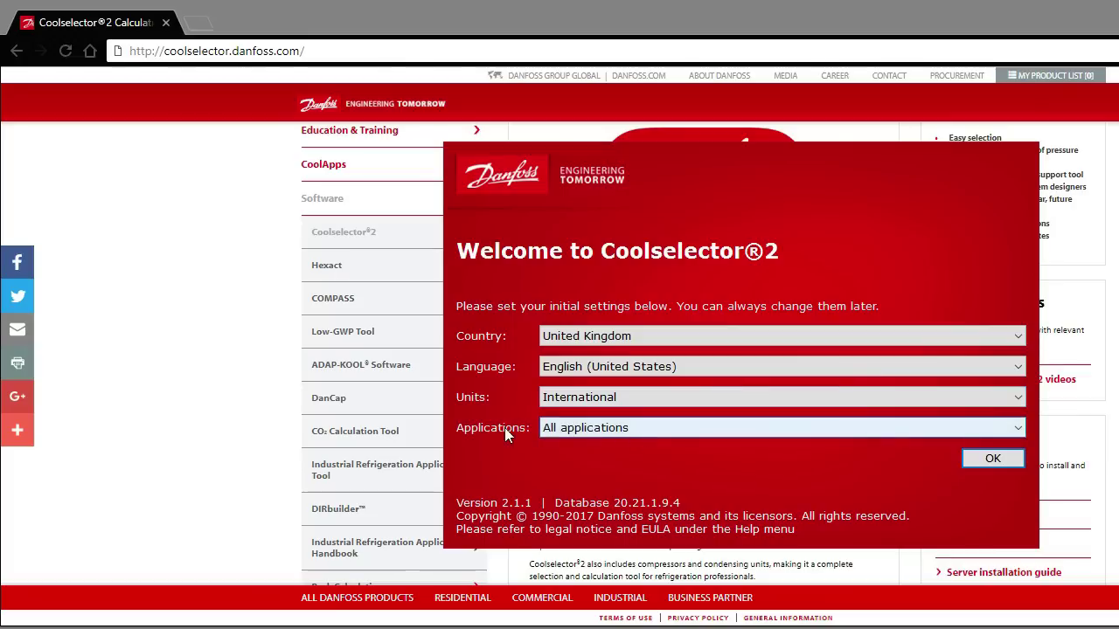
{"action": "left_click", "coordinate": [674, 428]}
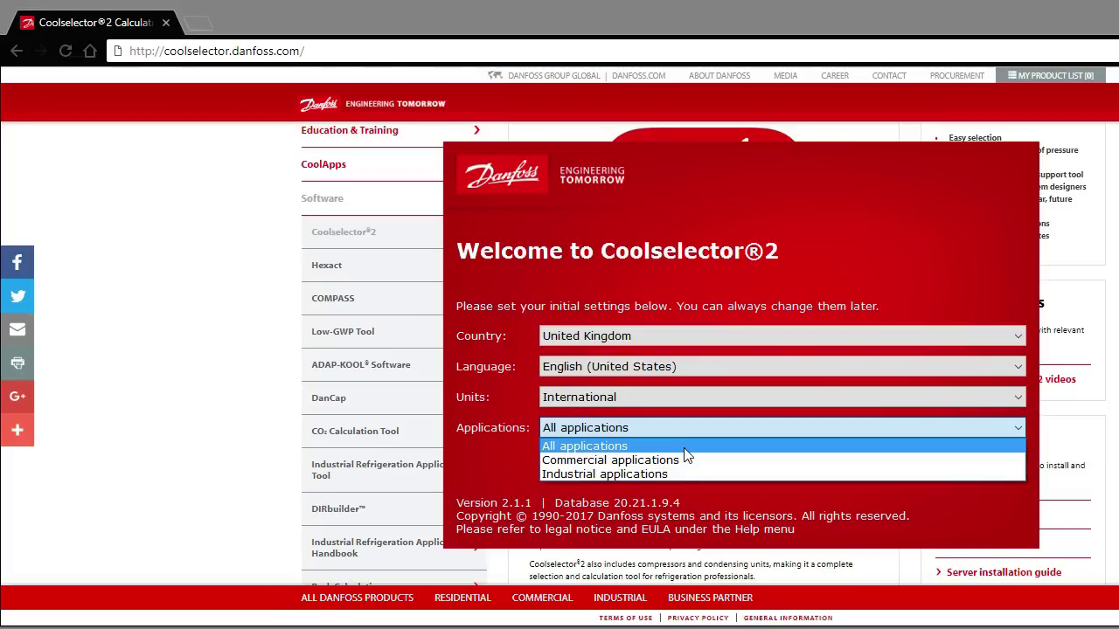
{"action": "left_click", "coordinate": [683, 446]}
{"action": "left_click", "coordinate": [992, 459]}
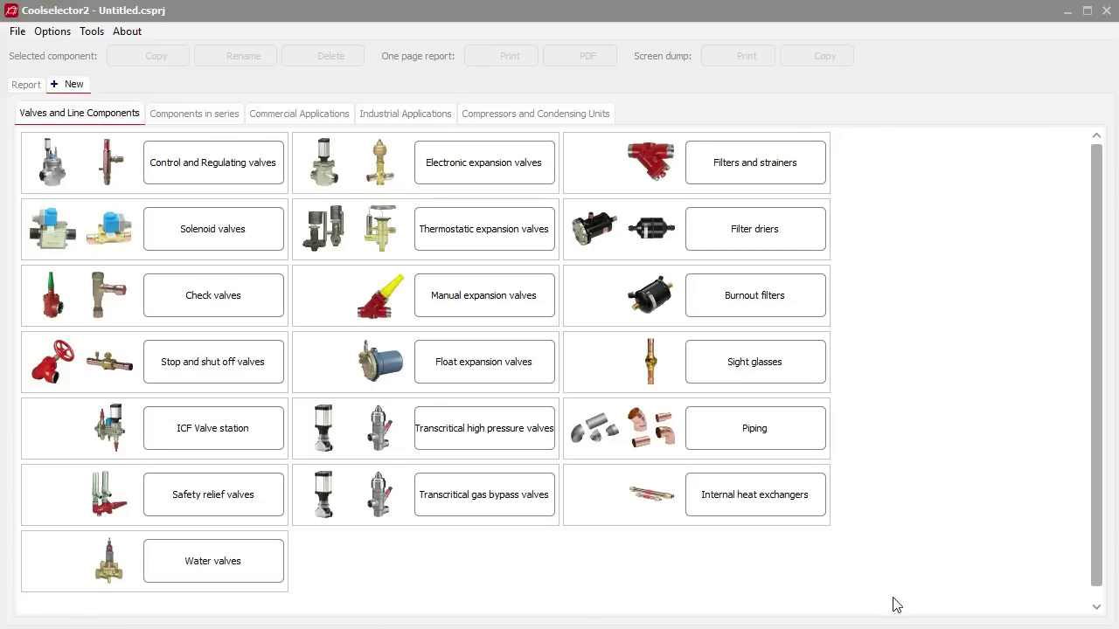
{"action": "left_click", "coordinate": [201, 82]}
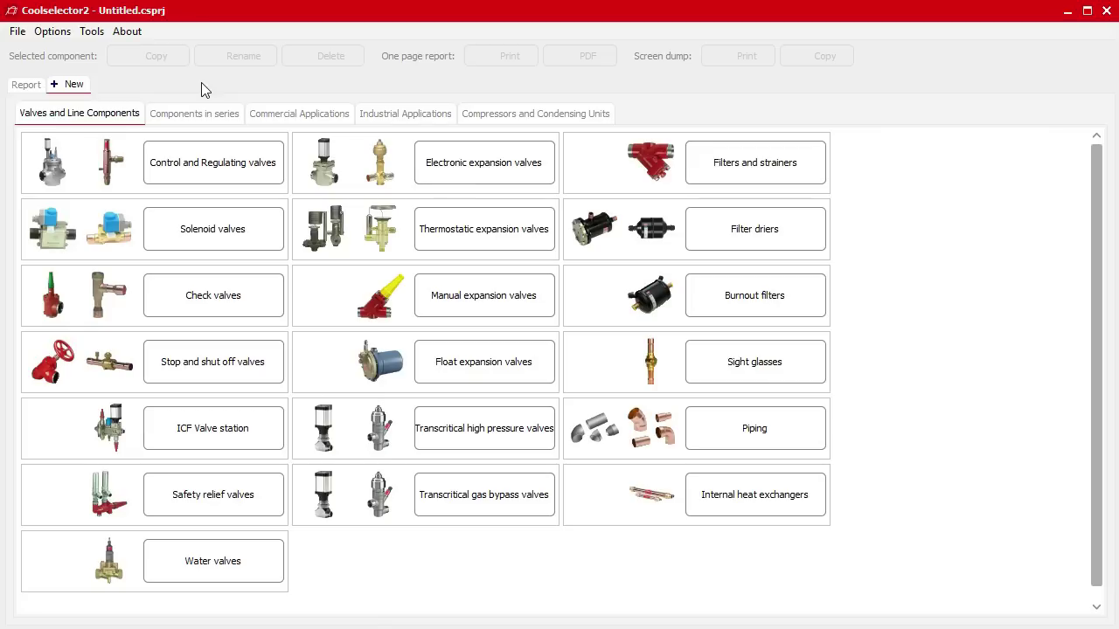
{"action": "left_click", "coordinate": [16, 35]}
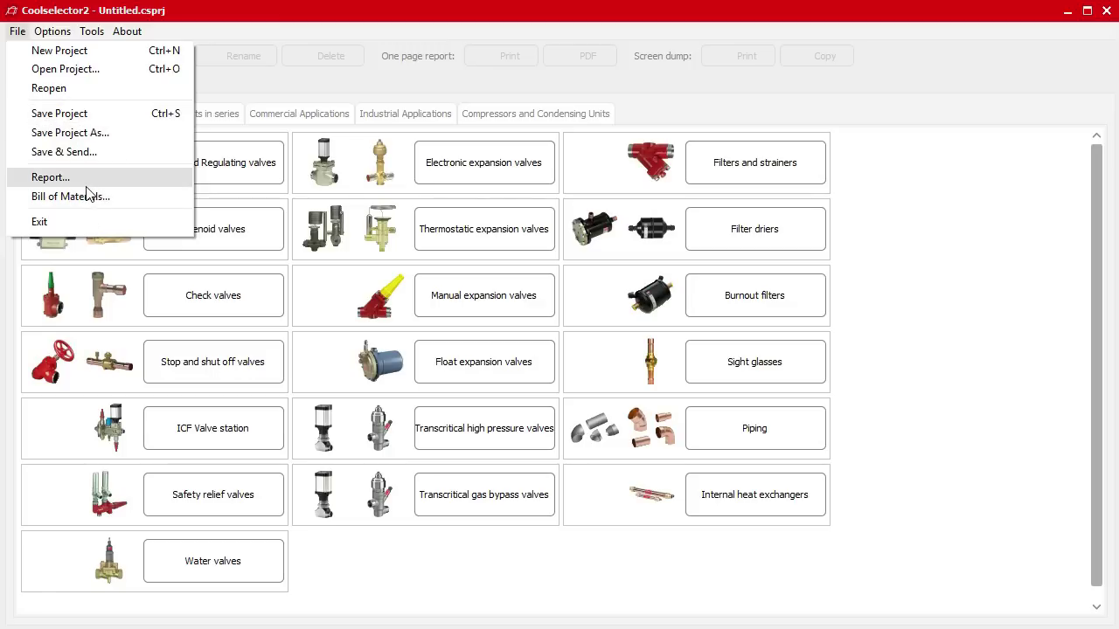
{"action": "mouse_move", "coordinate": [57, 33]}
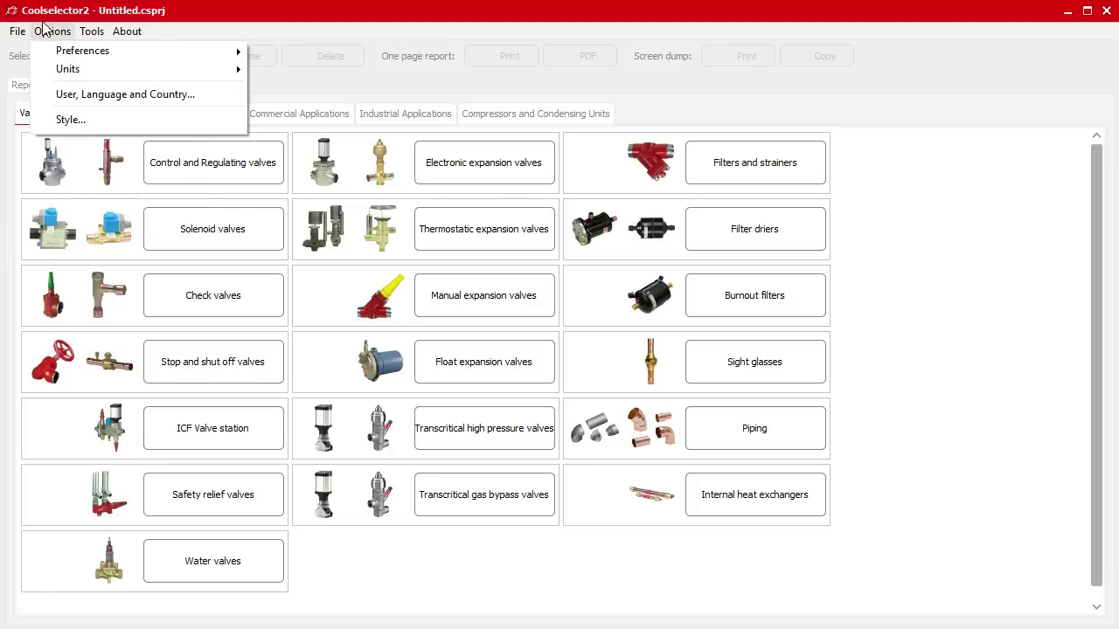
{"action": "mouse_move", "coordinate": [100, 56]}
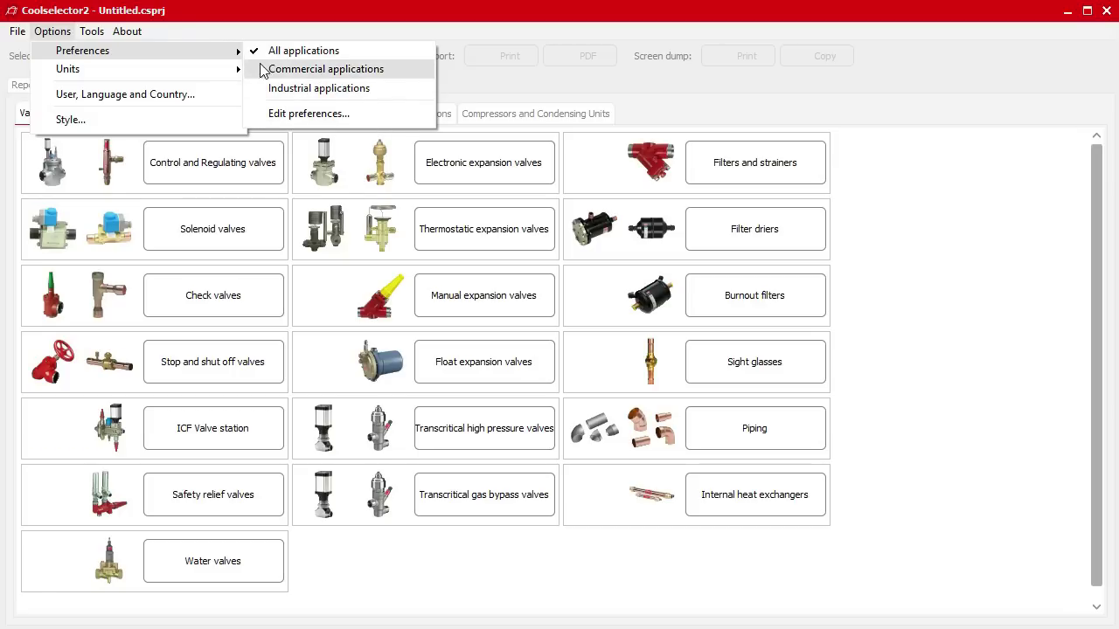
{"action": "mouse_move", "coordinate": [120, 79]}
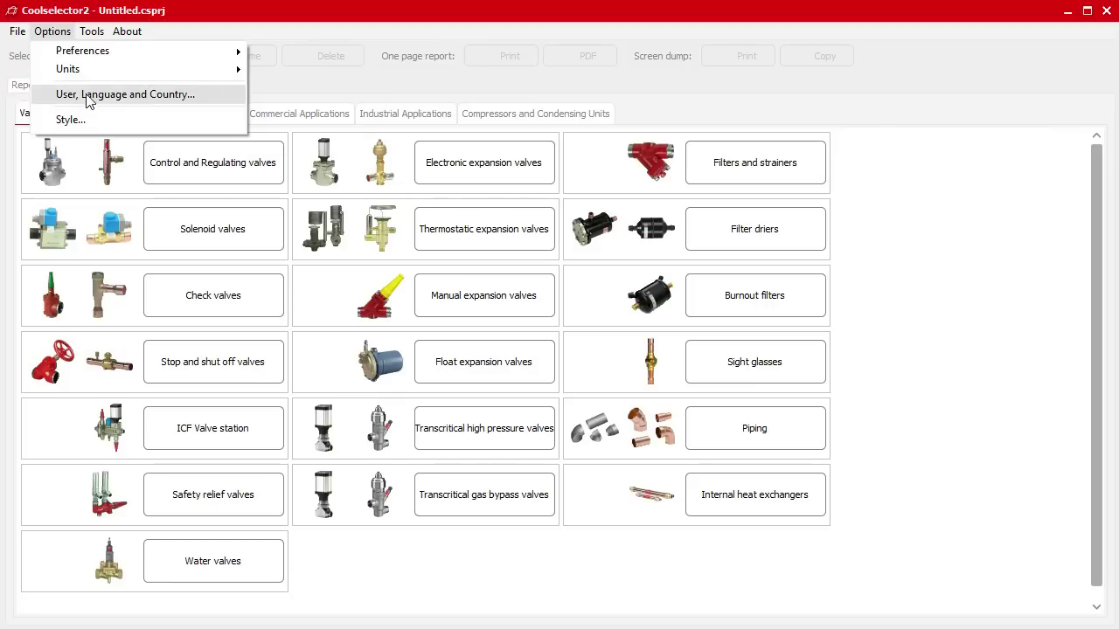
{"action": "left_click", "coordinate": [146, 103]}
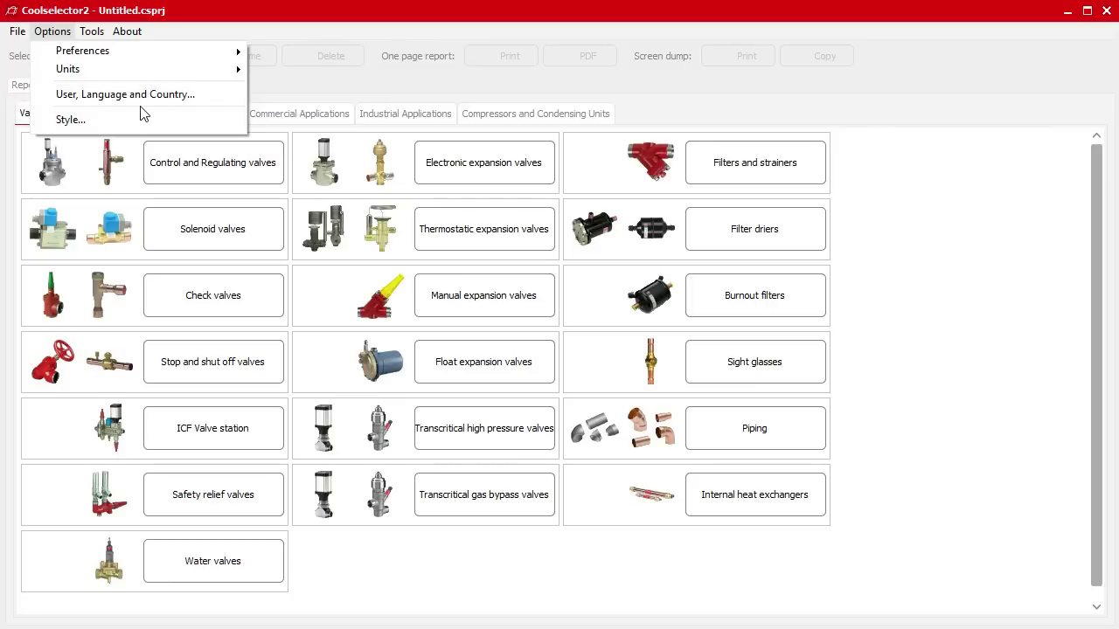
{"action": "left_click", "coordinate": [118, 129]}
{"action": "key", "text": "Escape"}
{"action": "left_click", "coordinate": [92, 31]}
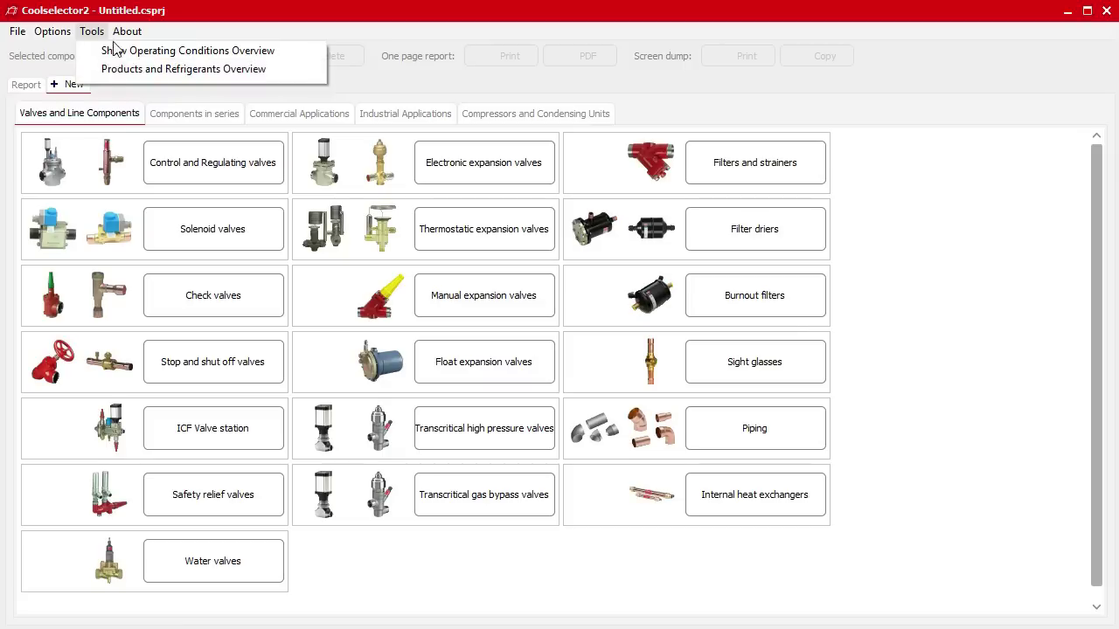
{"action": "mouse_move", "coordinate": [129, 32]}
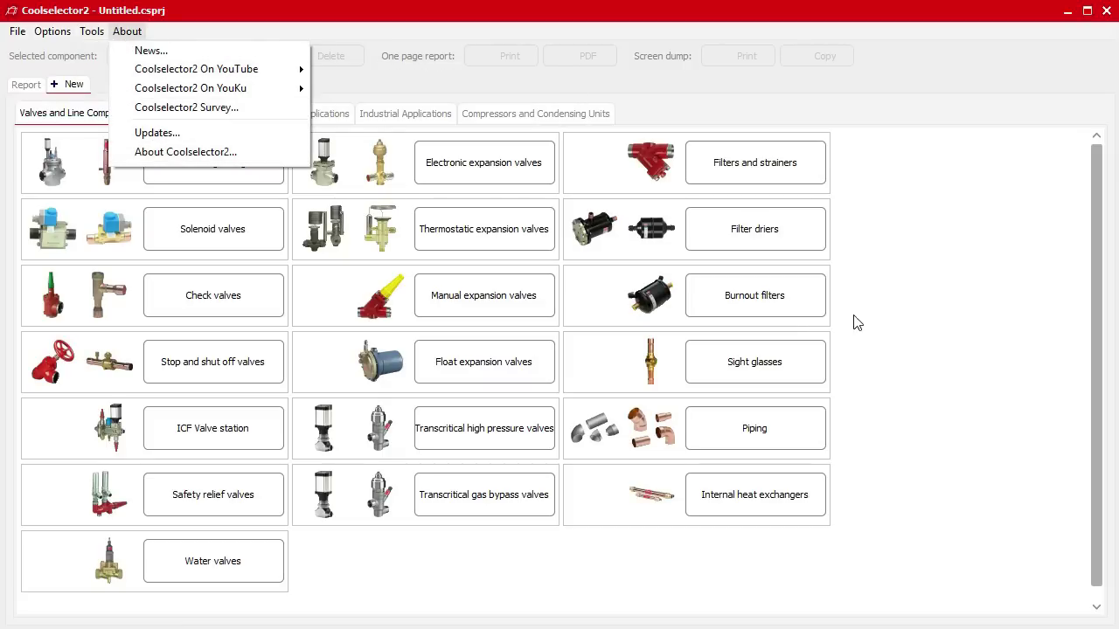
{"action": "left_click", "coordinate": [1009, 544]}
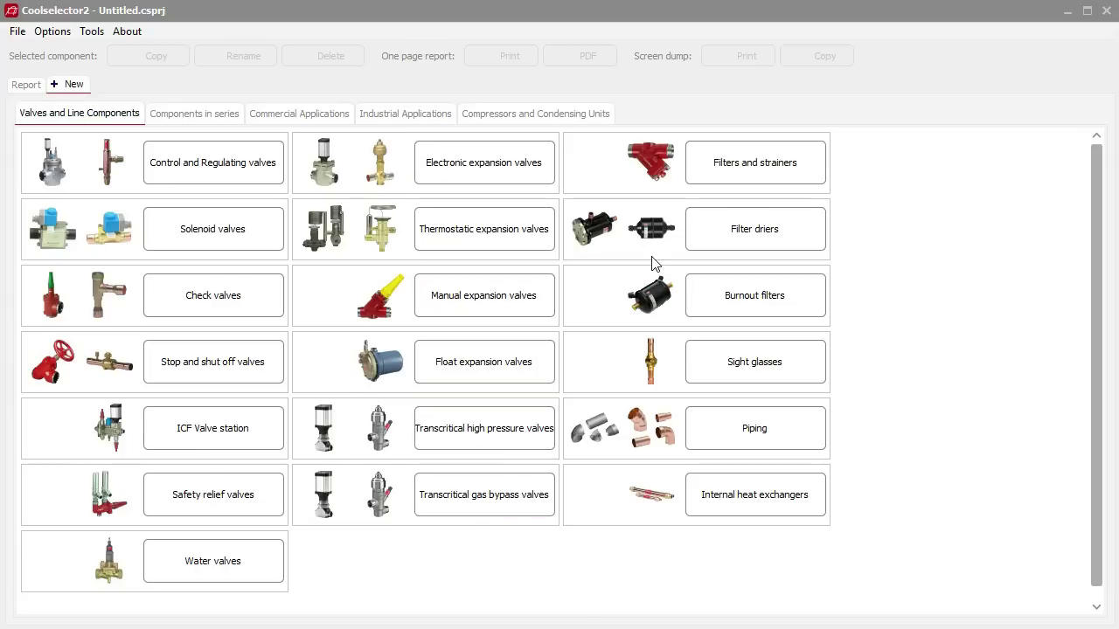
Start a solenoid valve calculation on the dry system's liquid line with R134a
{"action": "left_click", "coordinate": [225, 243]}
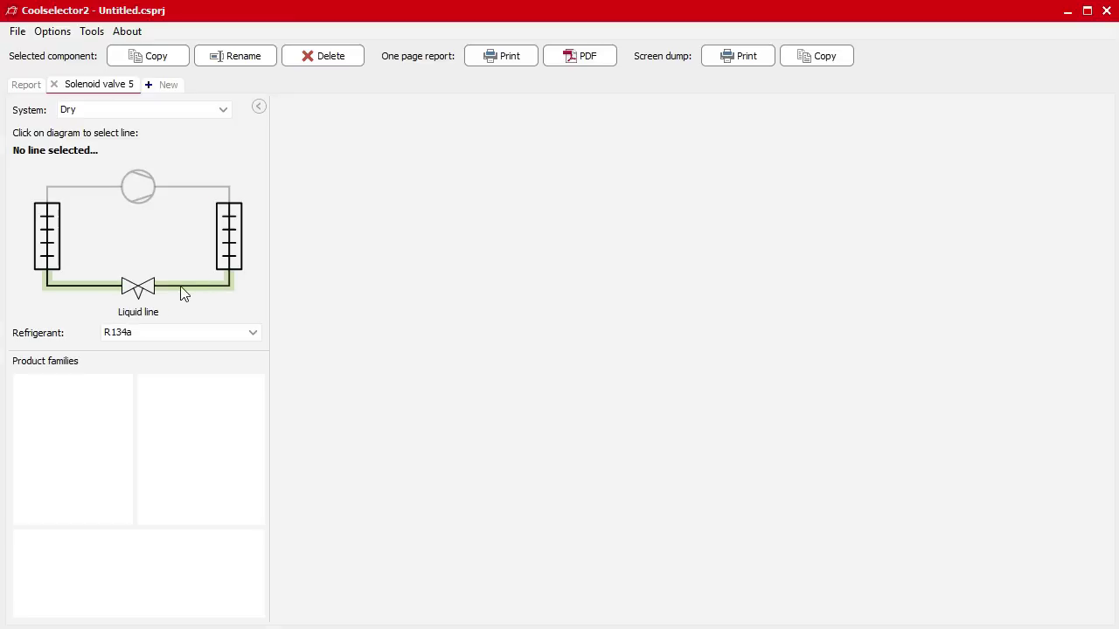
{"action": "left_click", "coordinate": [74, 294]}
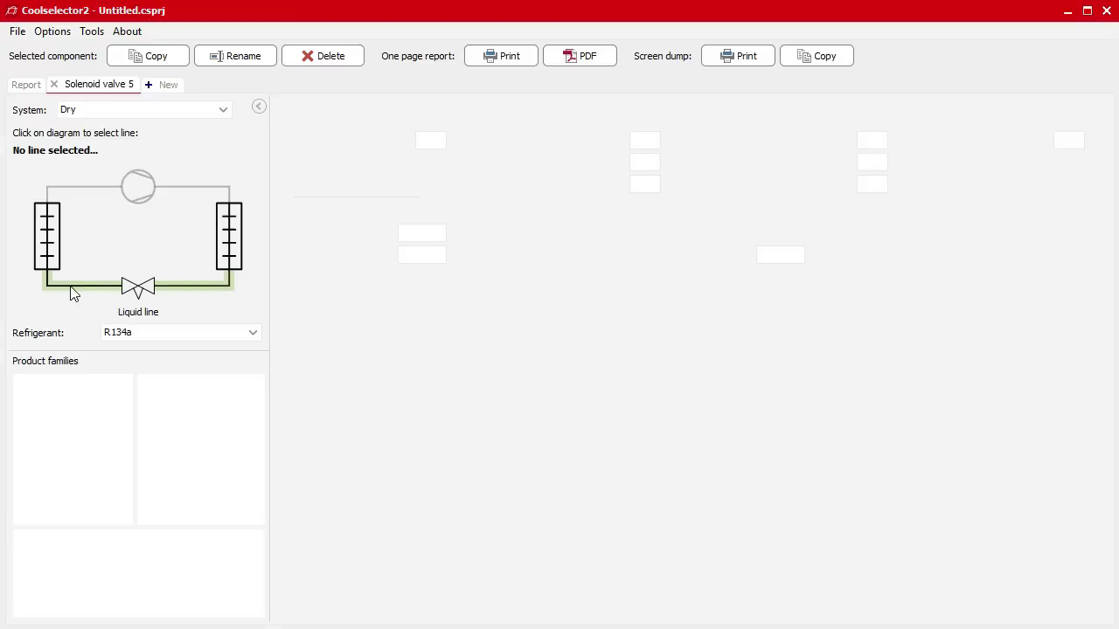
{"action": "left_click", "coordinate": [198, 334]}
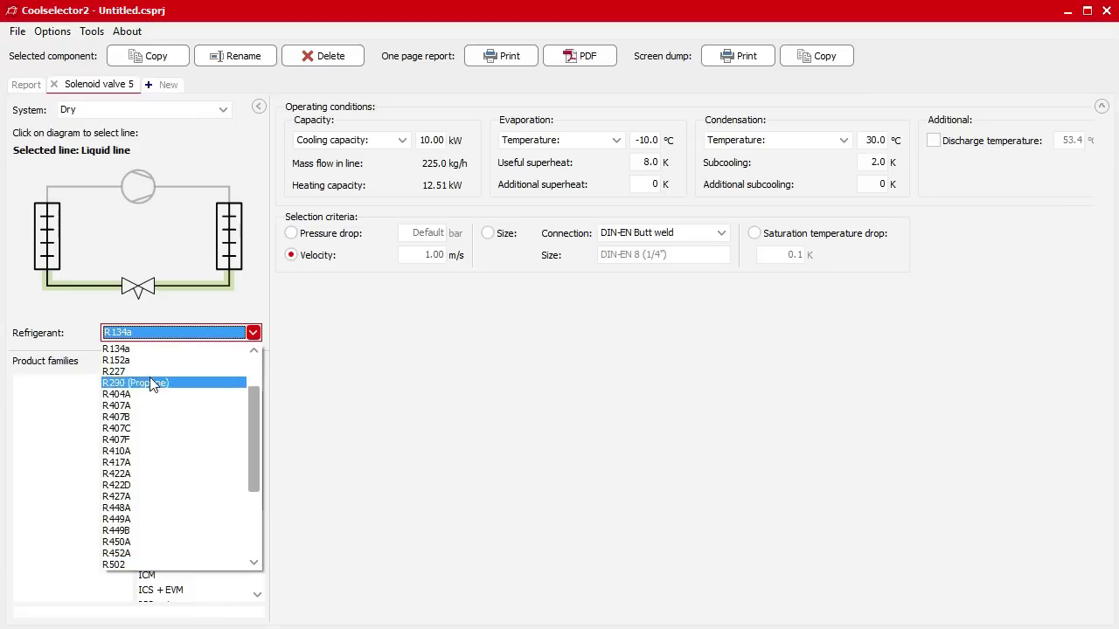
{"action": "left_click", "coordinate": [160, 349]}
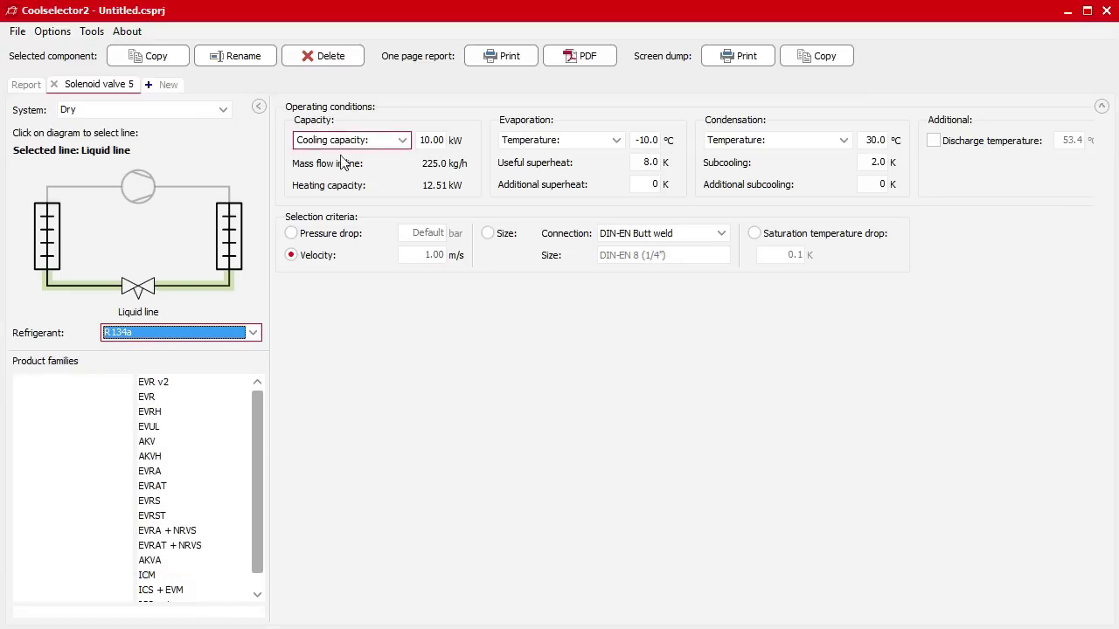
Keep 10 kW capacity and the DIN-EN Butt weld connection, and show EVR family results
{"action": "left_click", "coordinate": [436, 141]}
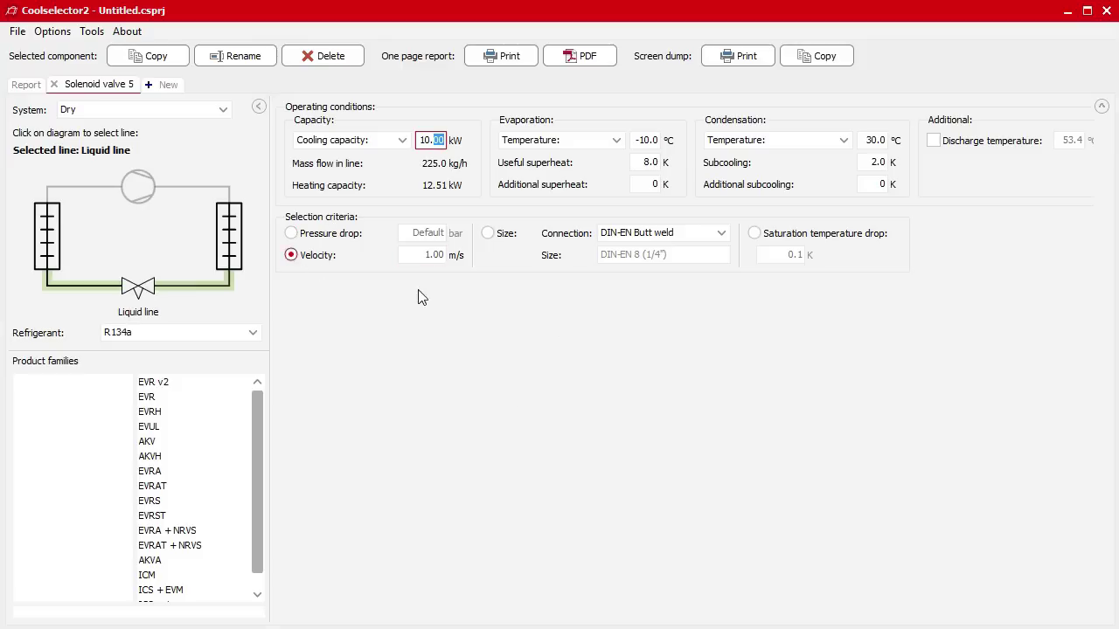
{"action": "left_click", "coordinate": [700, 237]}
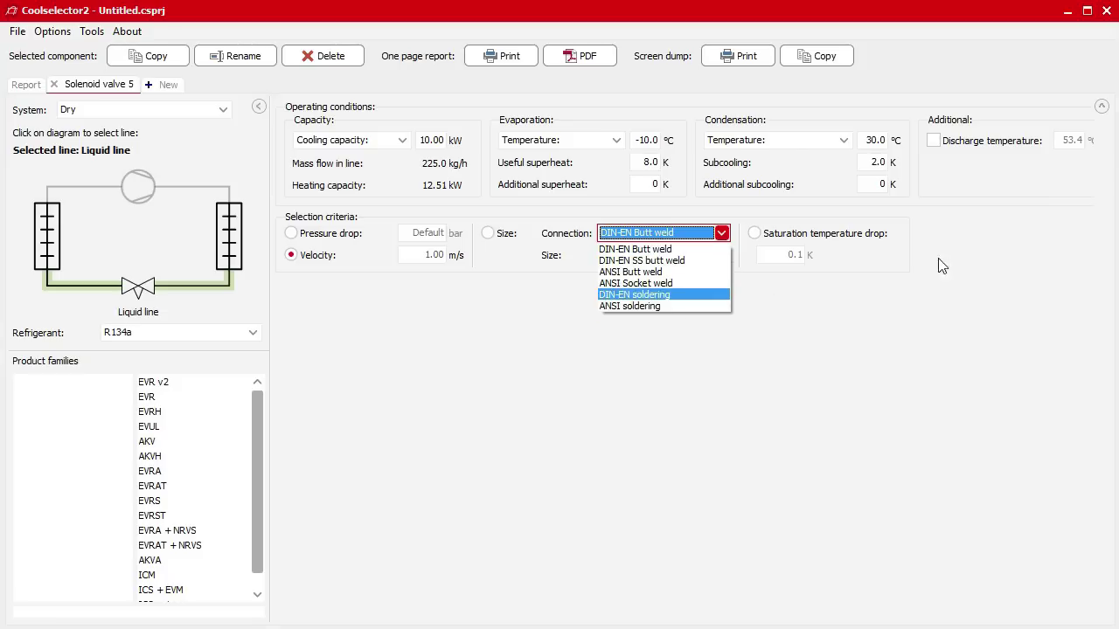
{"action": "left_click", "coordinate": [1011, 260]}
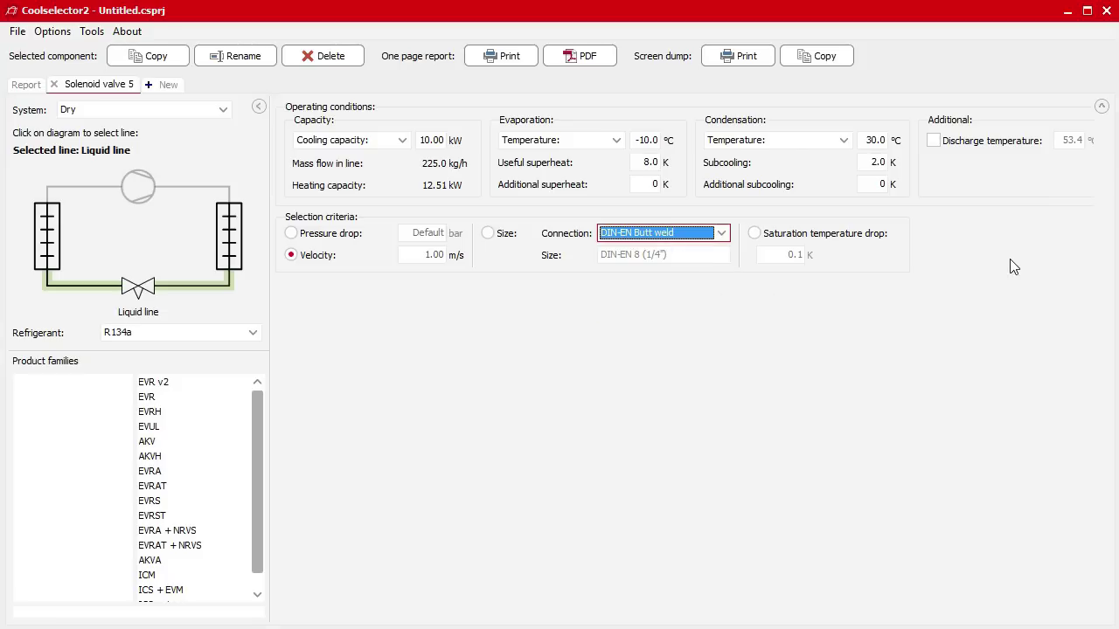
{"action": "left_click", "coordinate": [155, 397]}
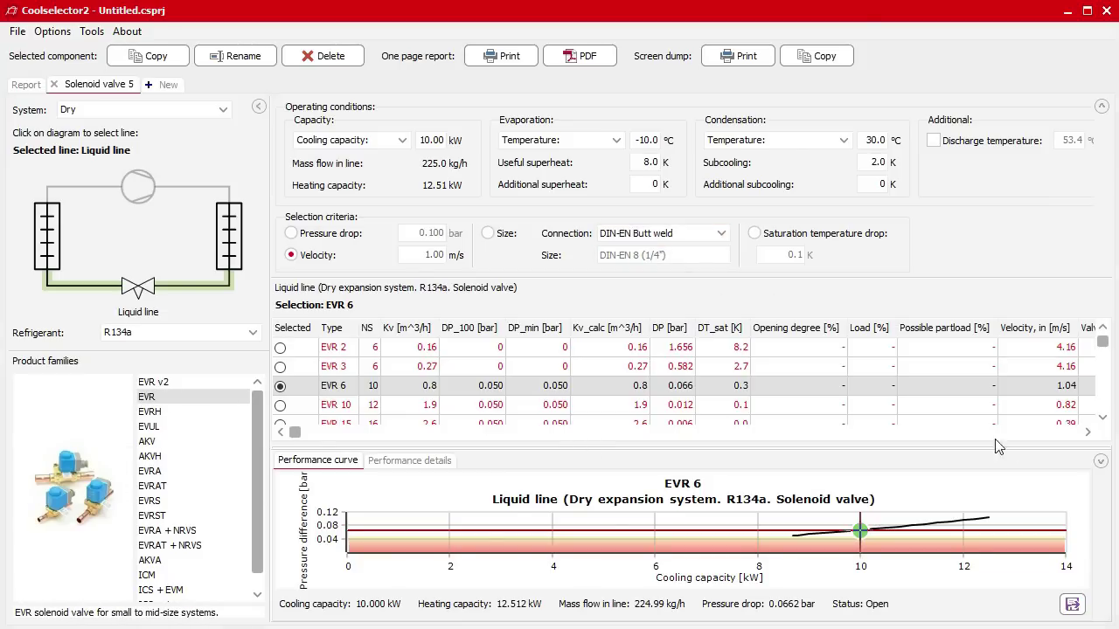
Show the EVRH family results and scroll across the results table
{"action": "left_click", "coordinate": [154, 412]}
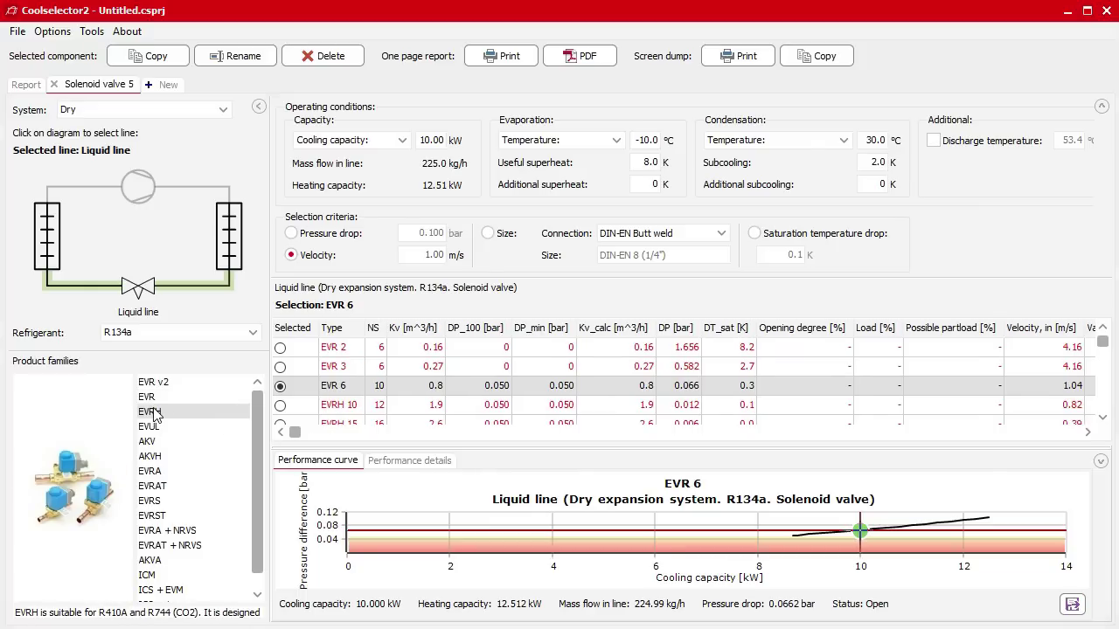
{"action": "left_click_drag", "start_coordinate": [295, 431], "coordinate": [1072, 432]}
{"action": "mouse_move", "coordinate": [1070, 367]}
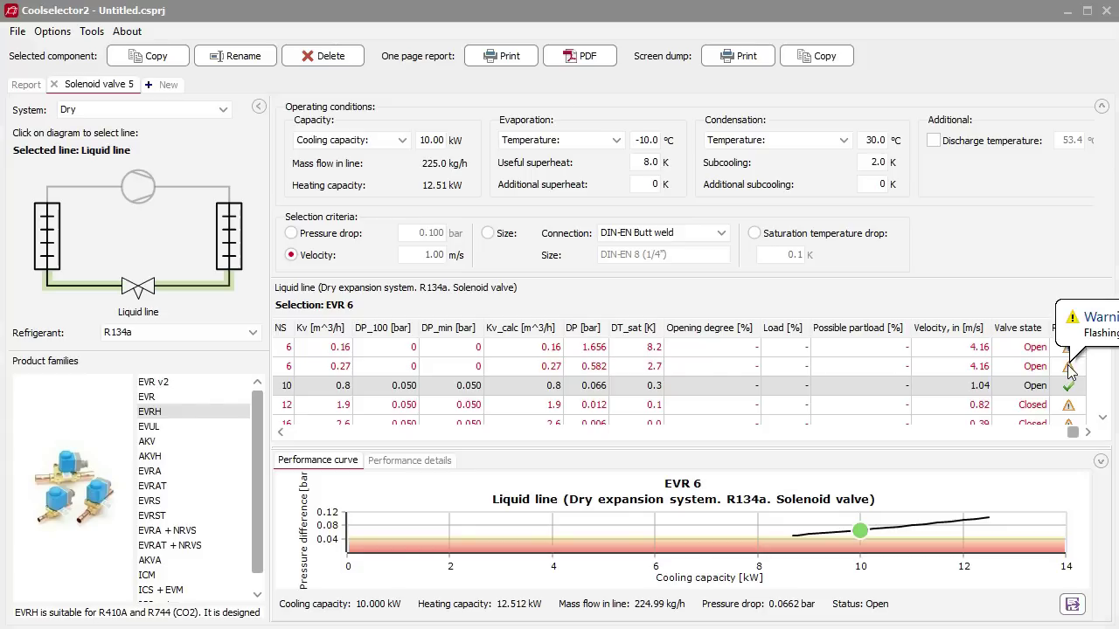
{"action": "left_click_drag", "start_coordinate": [1071, 431], "coordinate": [676, 439]}
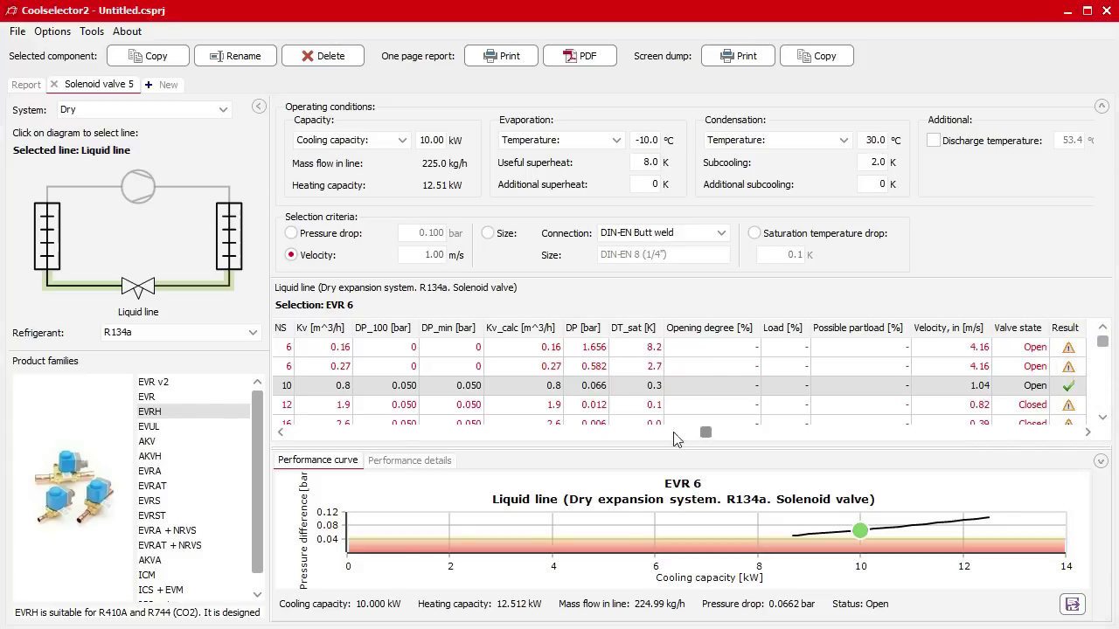
{"action": "left_click", "coordinate": [676, 439]}
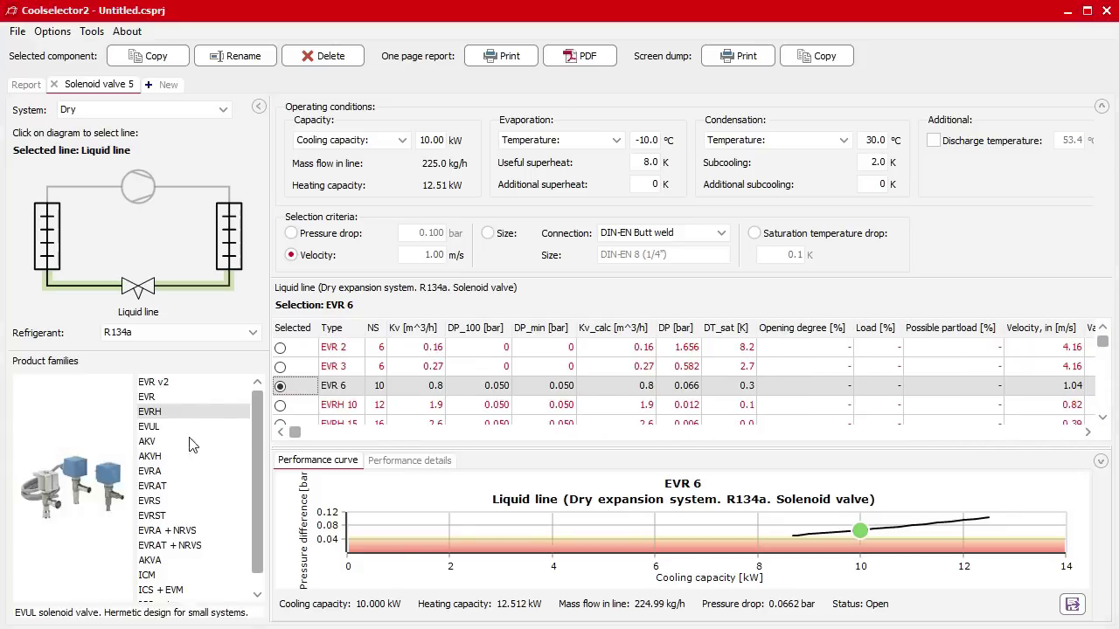
Switch to the EVR v2 family and scroll the results to check the Result warnings
{"action": "left_click", "coordinate": [159, 384]}
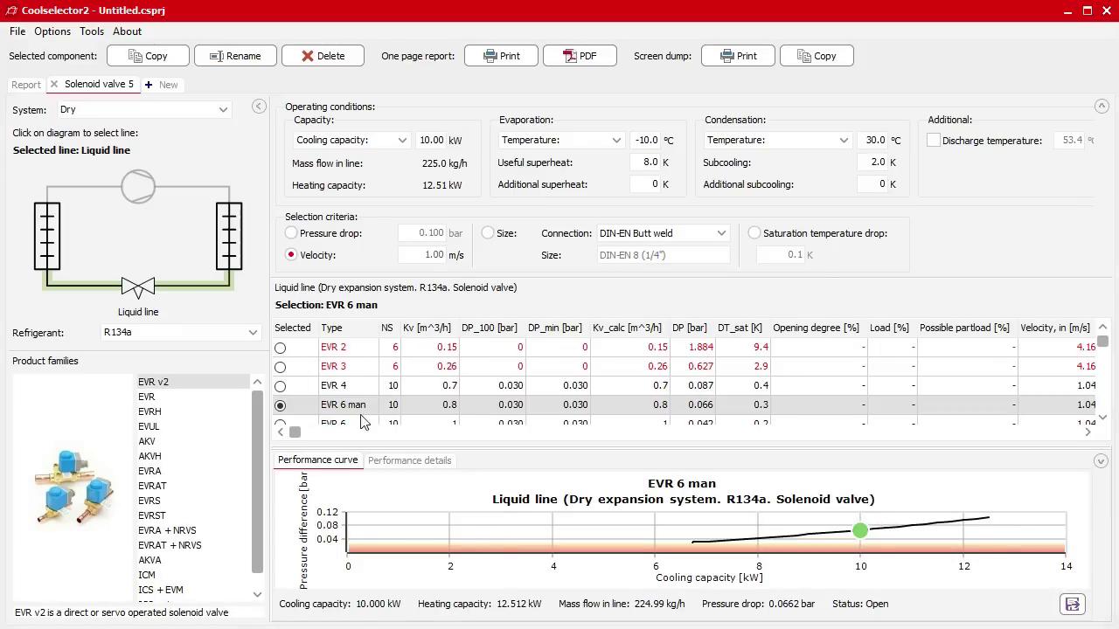
{"action": "left_click_drag", "start_coordinate": [295, 432], "coordinate": [964, 403]}
{"action": "mouse_move", "coordinate": [1066, 366]}
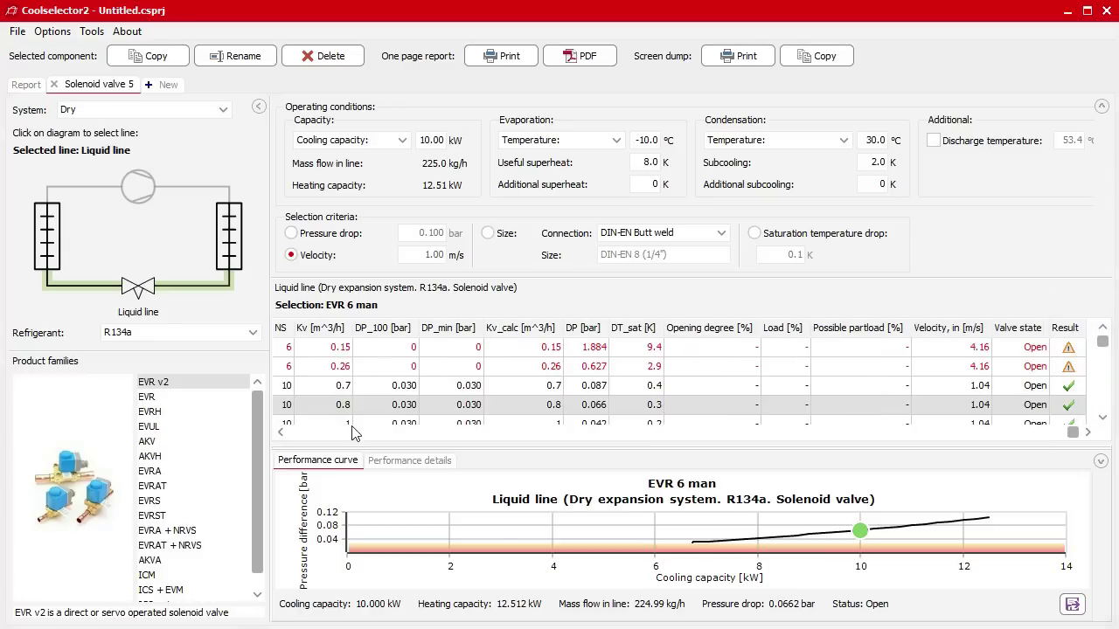
{"action": "left_click_drag", "start_coordinate": [1070, 437], "coordinate": [295, 432]}
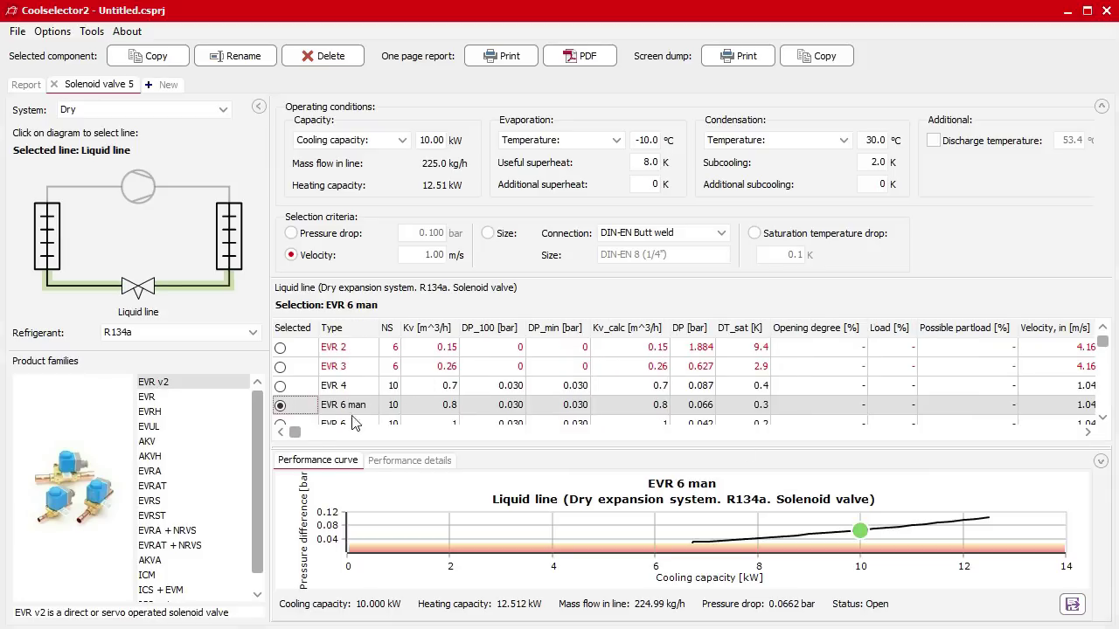
Compare EVR 4 with other sizes, select EVR 6 man and enlarge its performance curve
{"action": "left_click", "coordinate": [302, 393]}
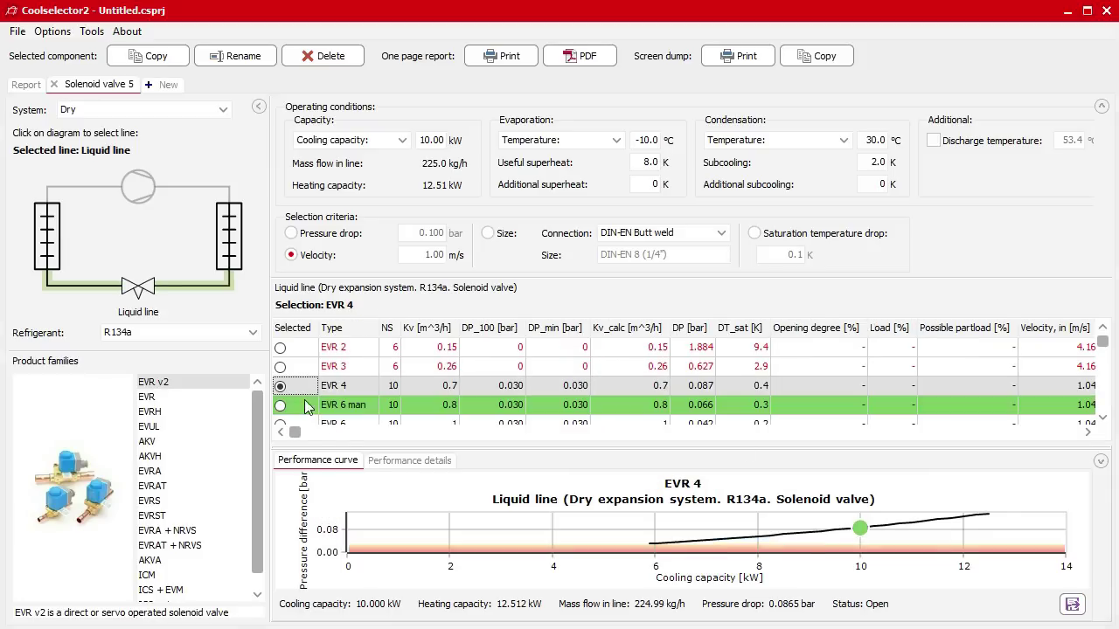
{"action": "key", "text": "Down"}
{"action": "key", "text": "Down"}
{"action": "key", "text": "Down"}
{"action": "key", "text": "Down"}
{"action": "key", "text": "Down"}
{"action": "key", "text": "Down"}
{"action": "key", "text": "Home"}
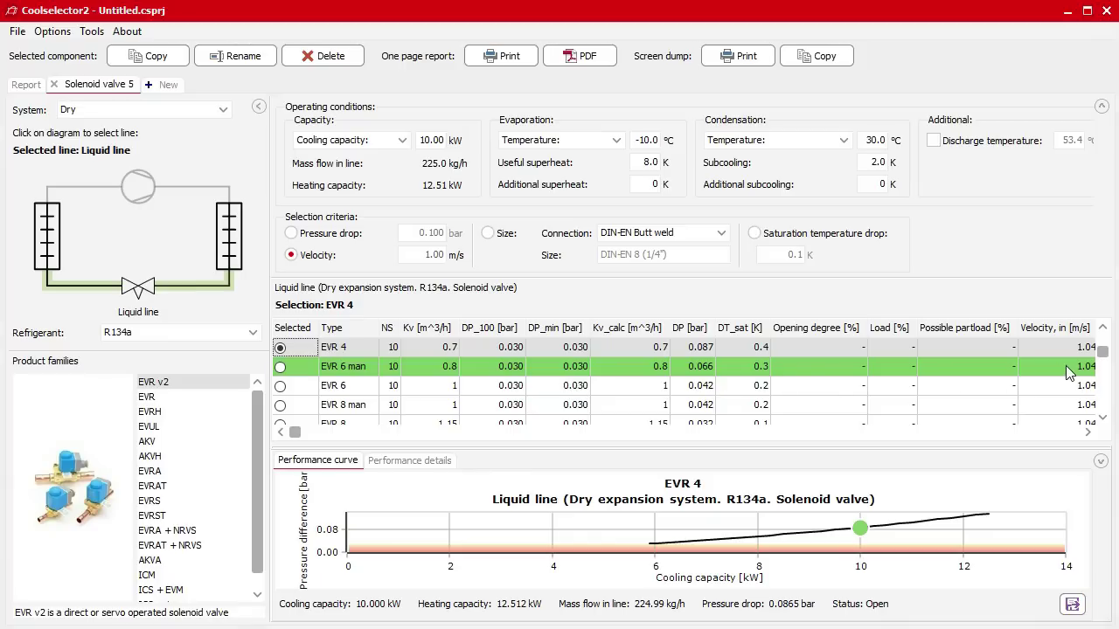
{"action": "left_click", "coordinate": [280, 367]}
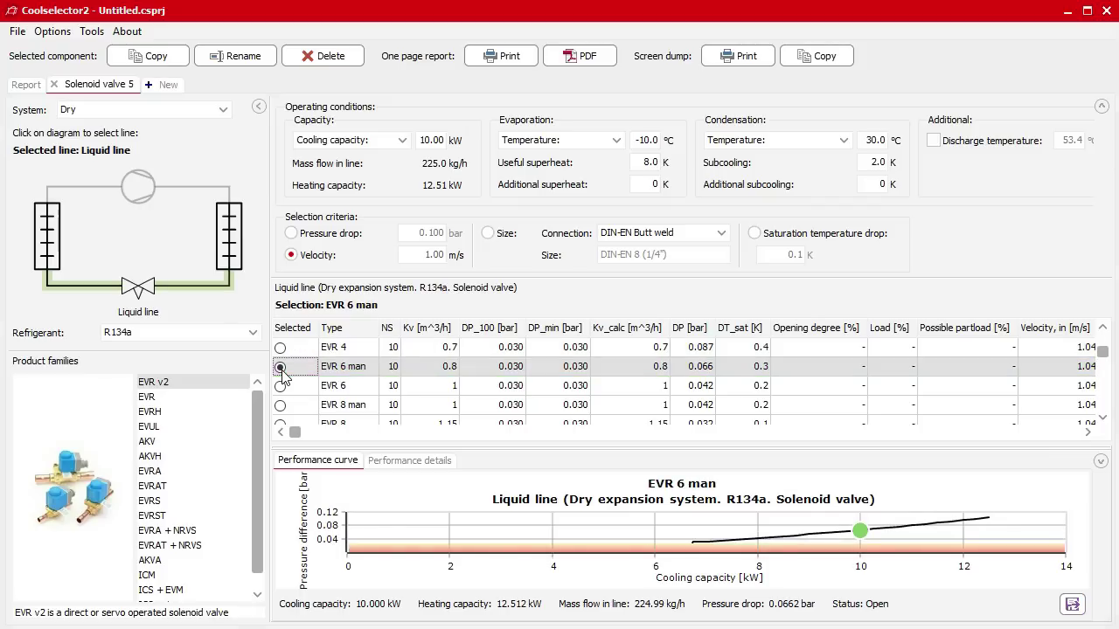
{"action": "left_click_drag", "start_coordinate": [540, 449], "coordinate": [539, 321]}
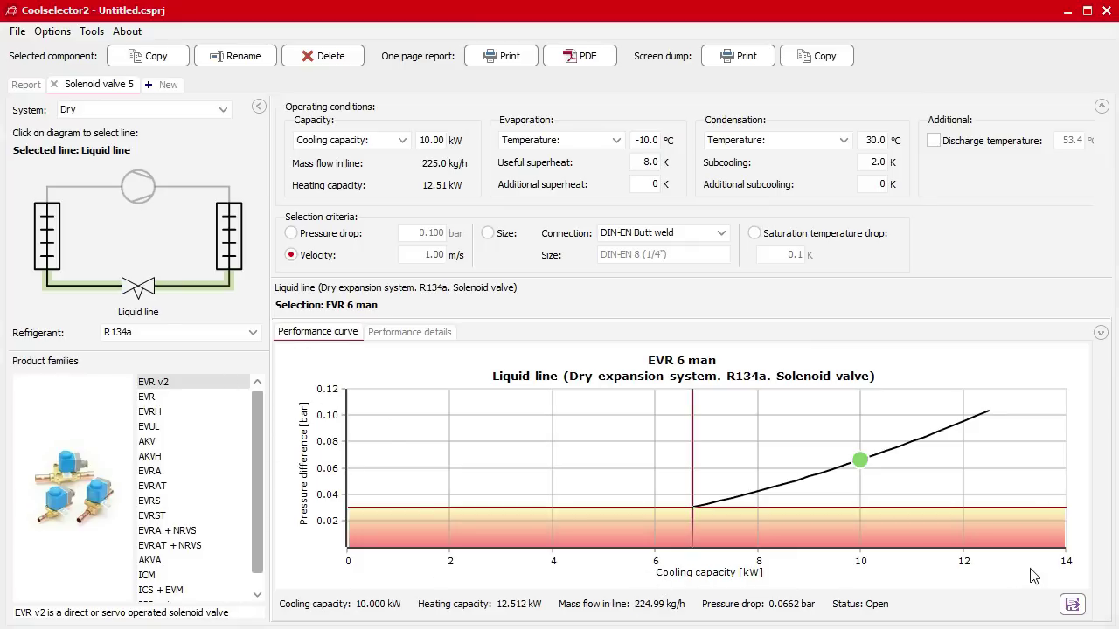
Review EVR 6 man's Performance details diagram and point table, then close the Solenoid valve 5 tab
{"action": "left_click", "coordinate": [405, 337]}
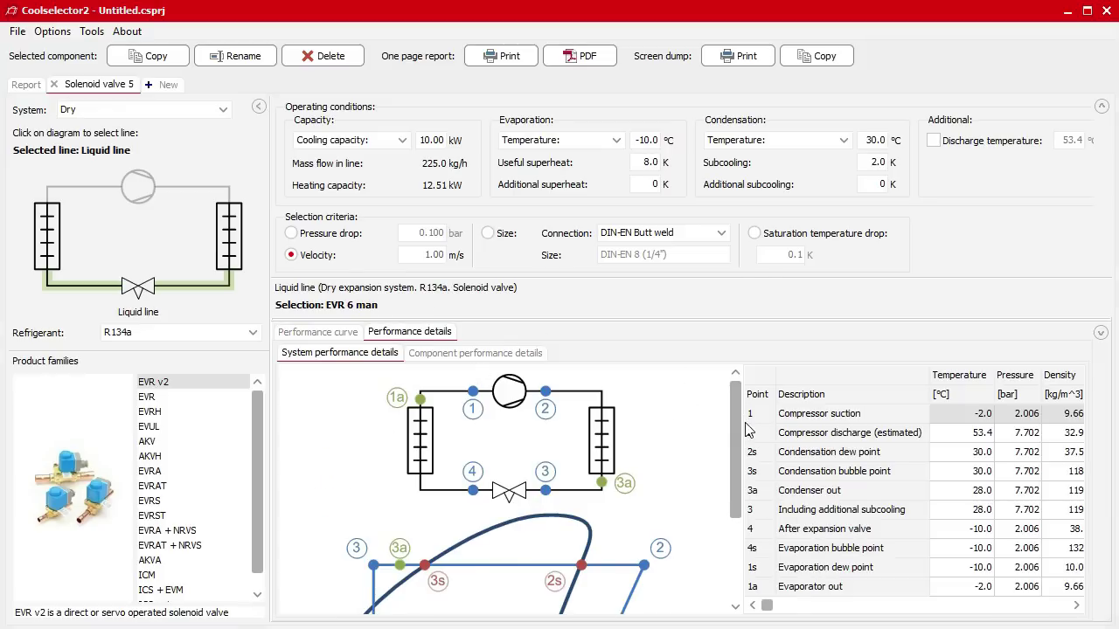
{"action": "left_click_drag", "start_coordinate": [734, 423], "coordinate": [724, 519]}
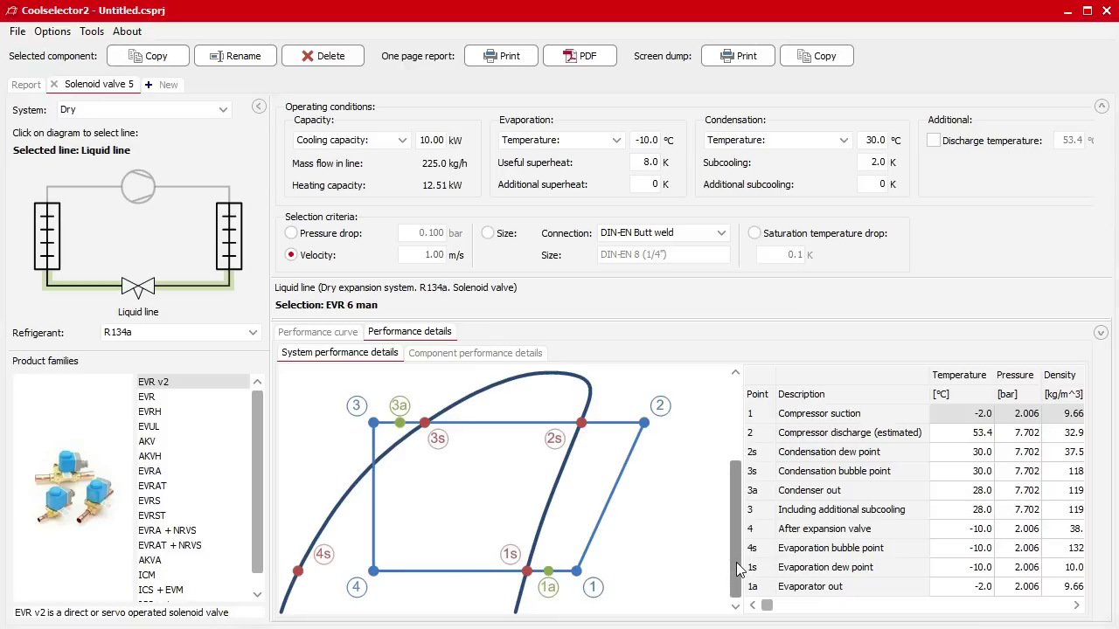
{"action": "left_click_drag", "start_coordinate": [737, 569], "coordinate": [748, 411]}
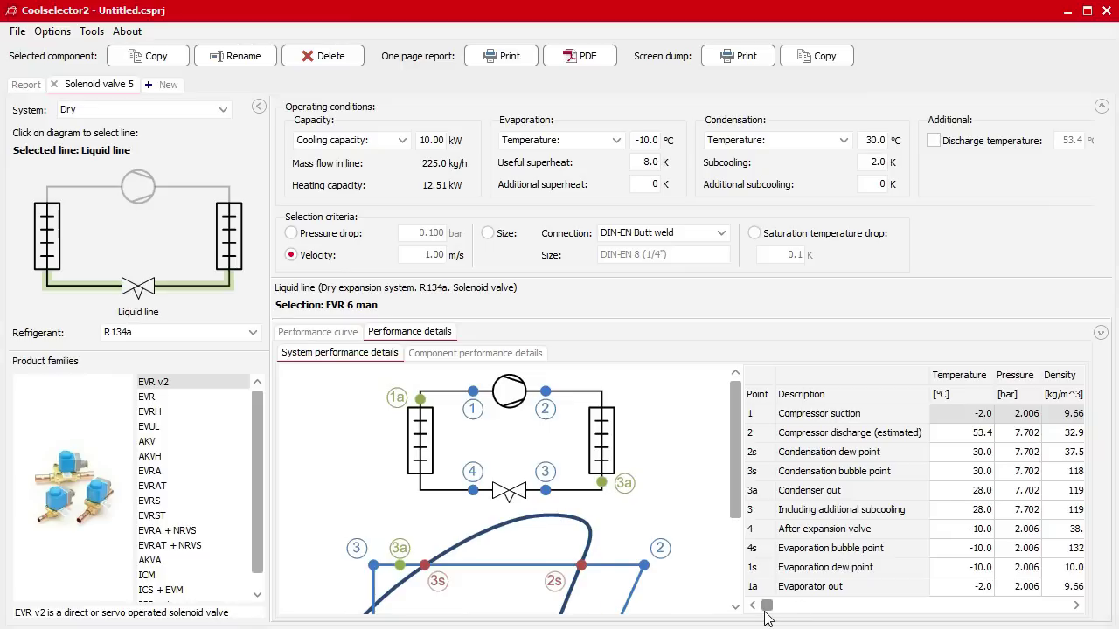
{"action": "left_click_drag", "start_coordinate": [769, 606], "coordinate": [1009, 602]}
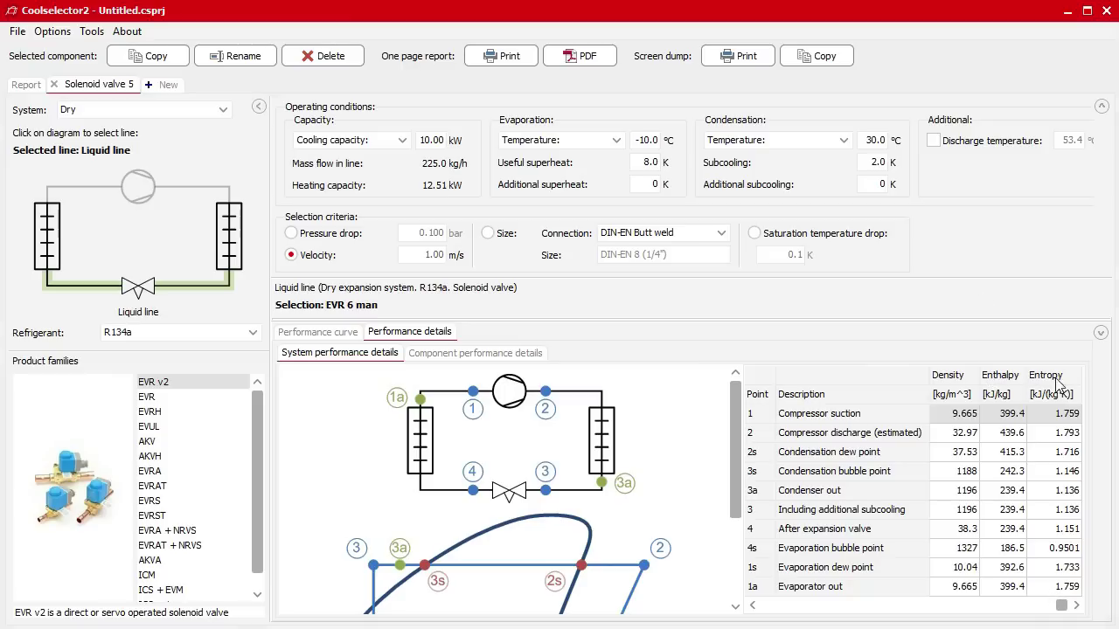
{"action": "left_click_drag", "start_coordinate": [1062, 604], "coordinate": [694, 592]}
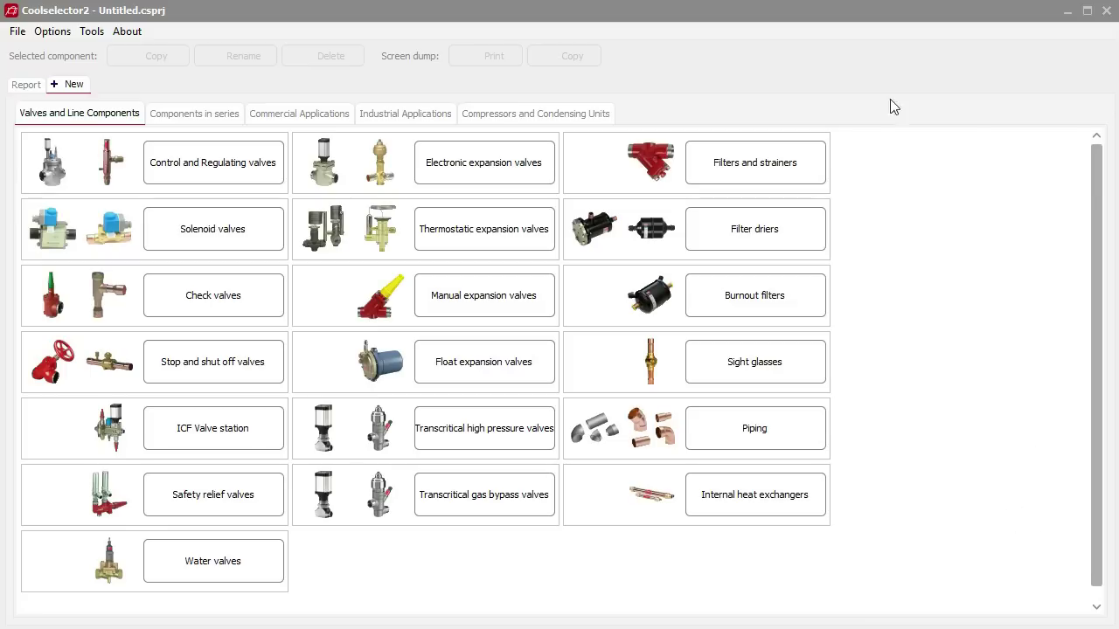
Create a Line 4 series calculation on the Dry system's liquid line
{"action": "left_click", "coordinate": [182, 119]}
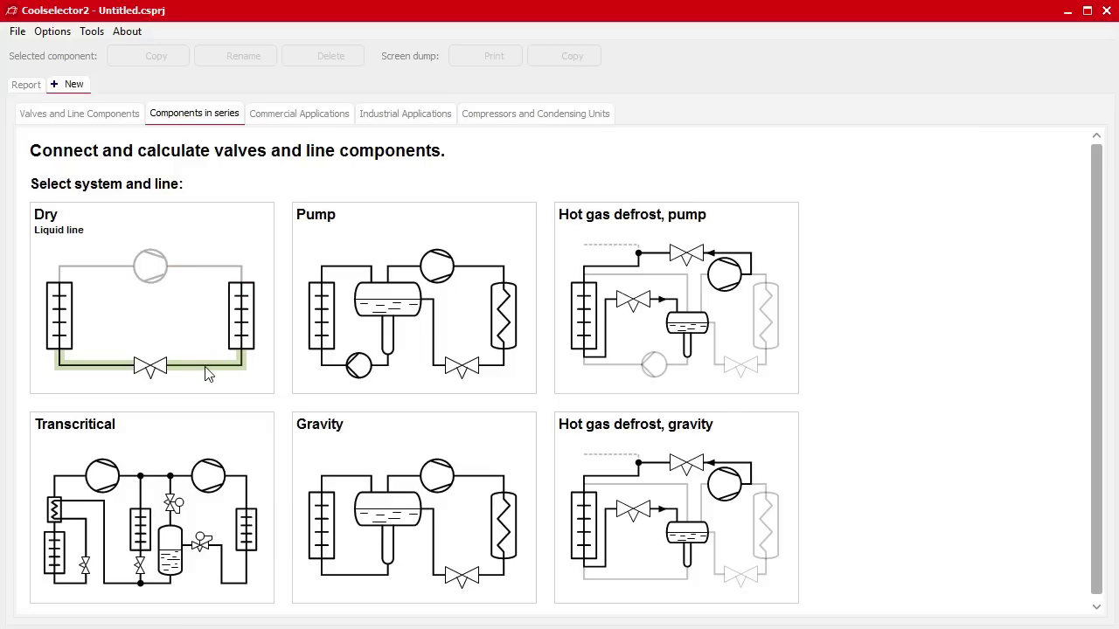
{"action": "left_click", "coordinate": [76, 371]}
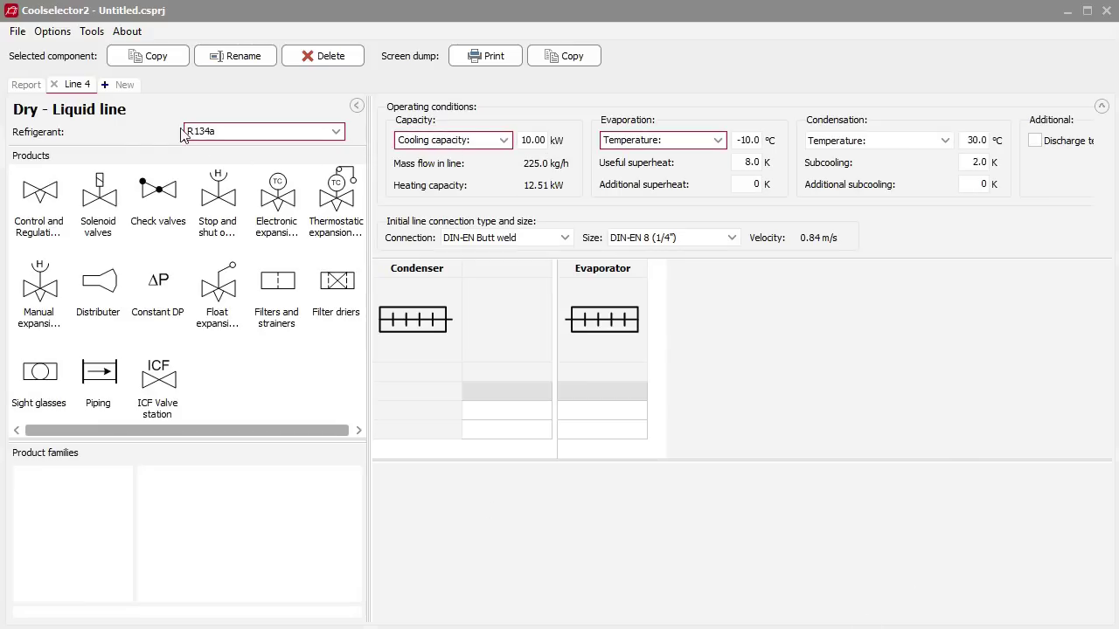
Keep R134a, DIN-EN Butt weld and DIN-EN 8 (1/4"), then list thermostatic expansion valves T2, TU/TC, TE5-55, TGE, TD1
{"action": "left_click", "coordinate": [257, 134]}
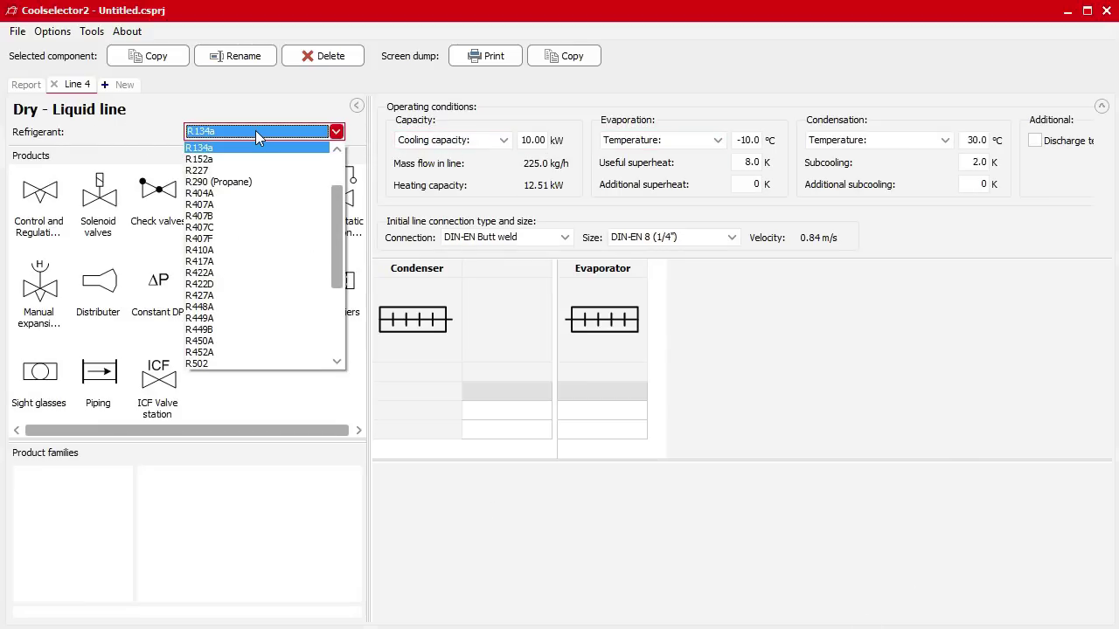
{"action": "left_click", "coordinate": [255, 131]}
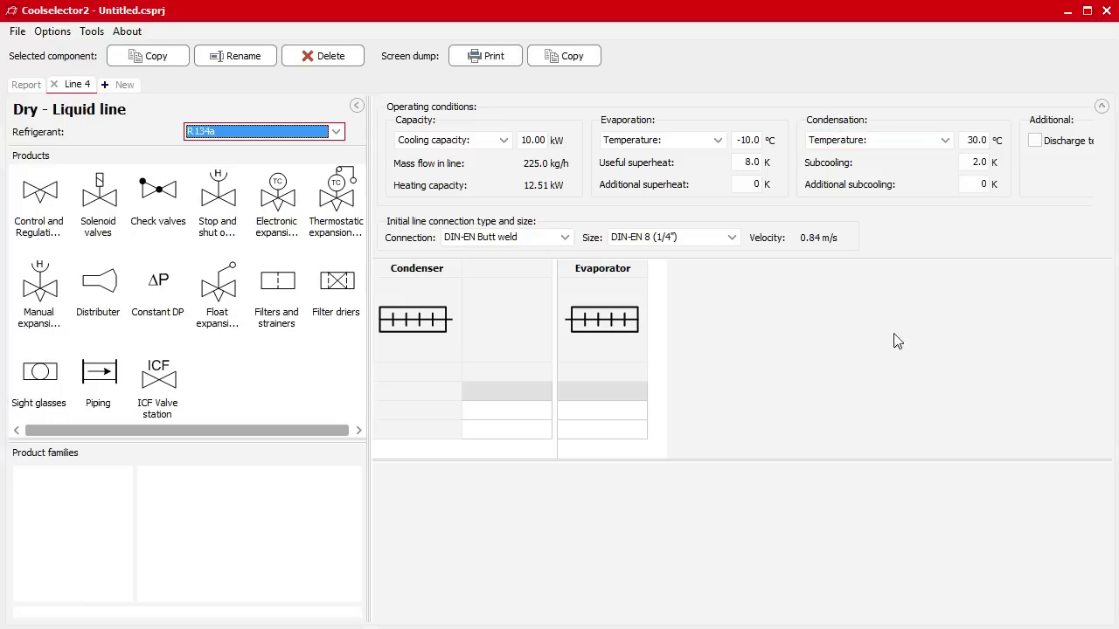
{"action": "left_click", "coordinate": [542, 238]}
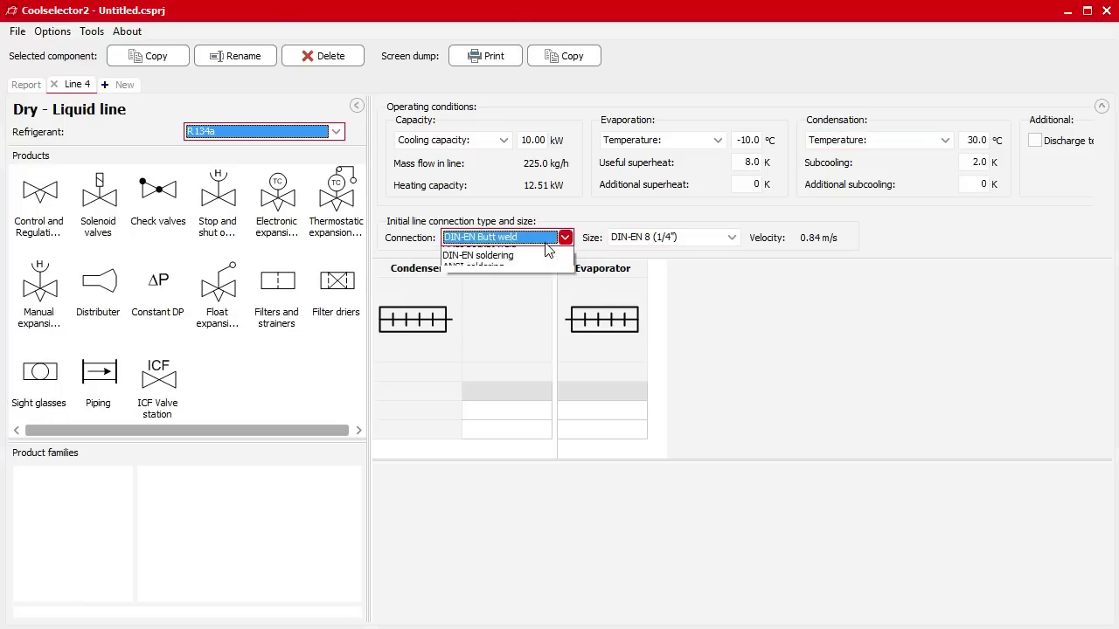
{"action": "left_click", "coordinate": [664, 243]}
{"action": "left_click", "coordinate": [668, 239]}
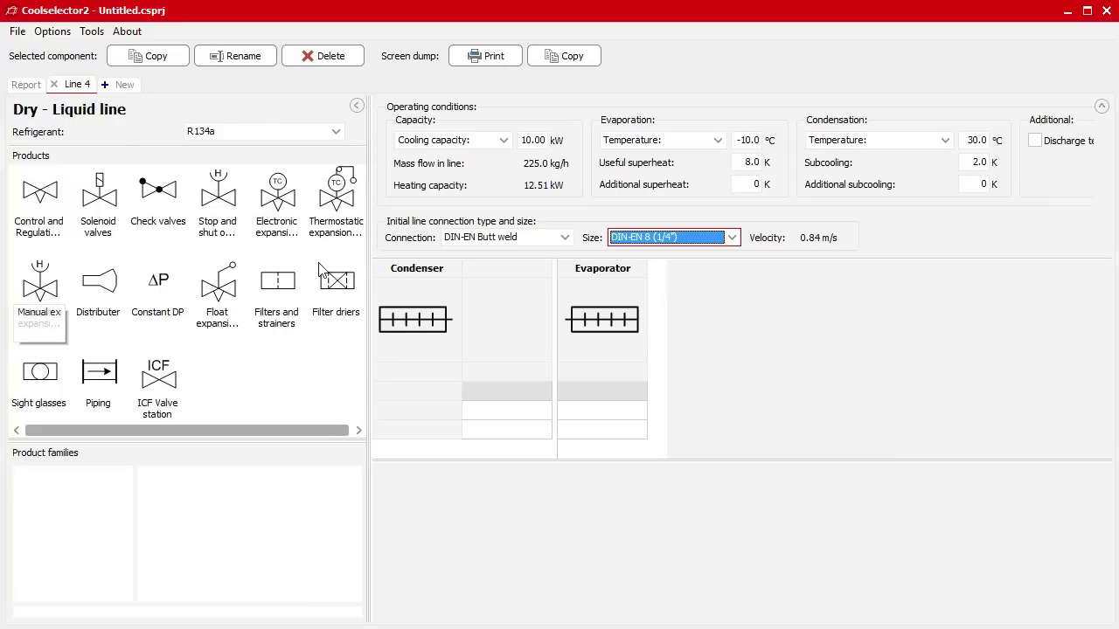
{"action": "left_click", "coordinate": [334, 223]}
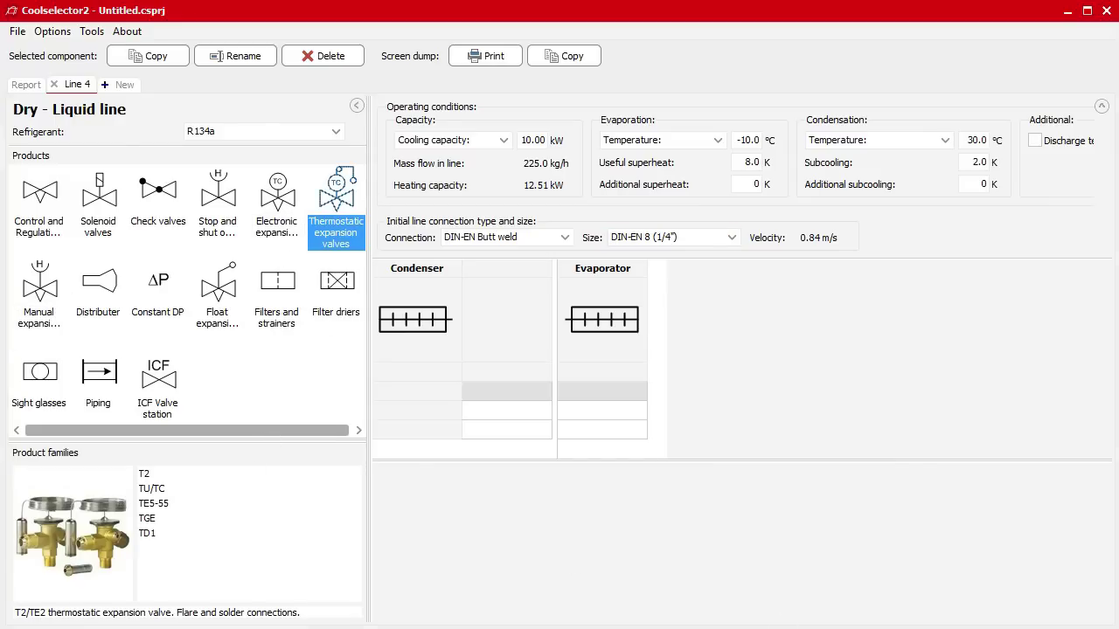
Insert a T2 valve between condenser and evaporator, then remove the undersized T2-6
{"action": "left_click", "coordinate": [144, 474]}
{"action": "left_click_drag", "start_coordinate": [152, 474], "coordinate": [590, 350]}
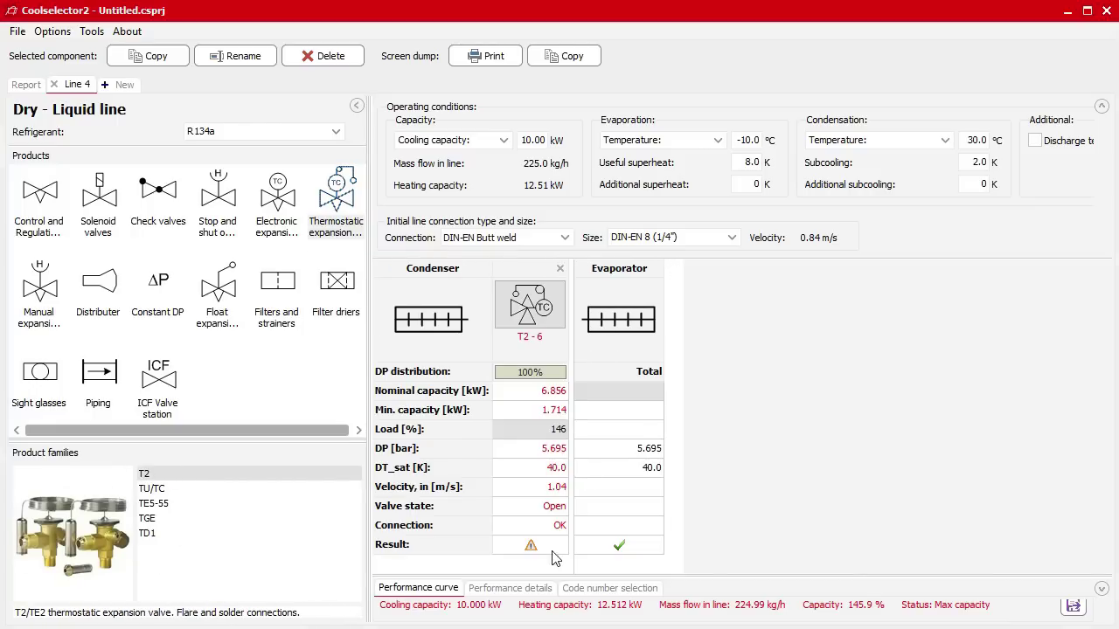
{"action": "mouse_move", "coordinate": [531, 546]}
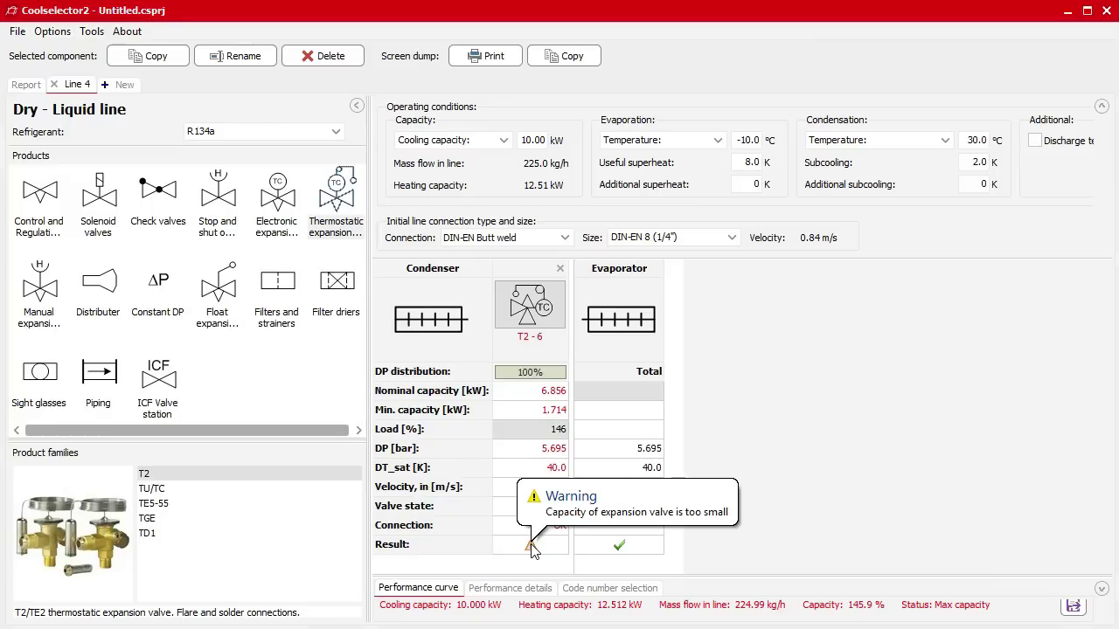
{"action": "left_click", "coordinate": [560, 269]}
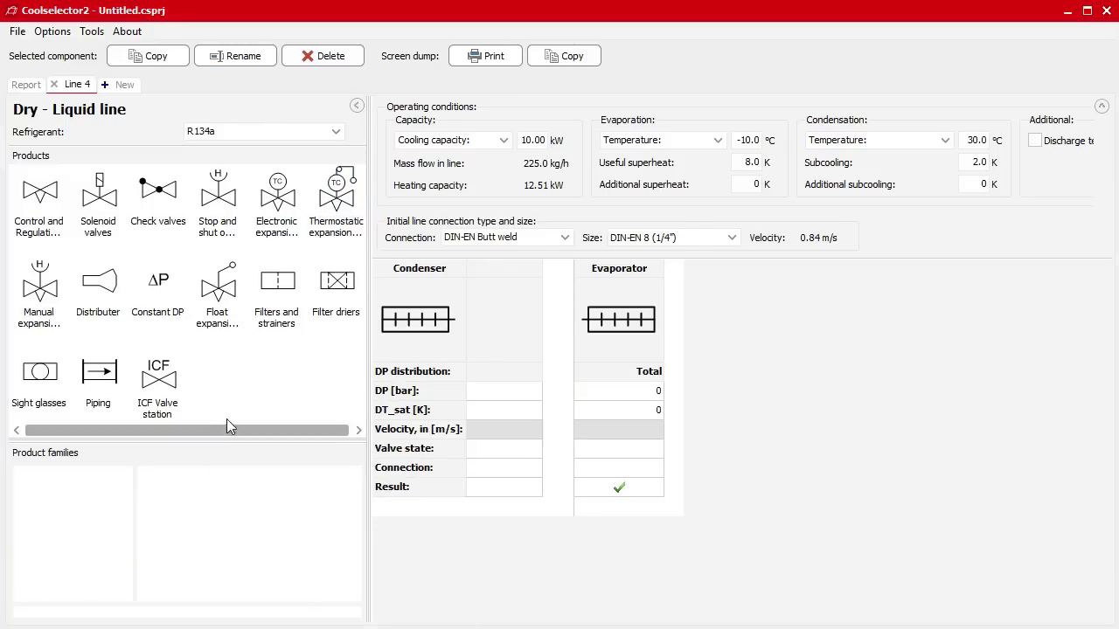
Insert a TGE valve instead, giving TGE 10 - 8 NS 13 at 76% load, and list filter driers
{"action": "left_click", "coordinate": [335, 201]}
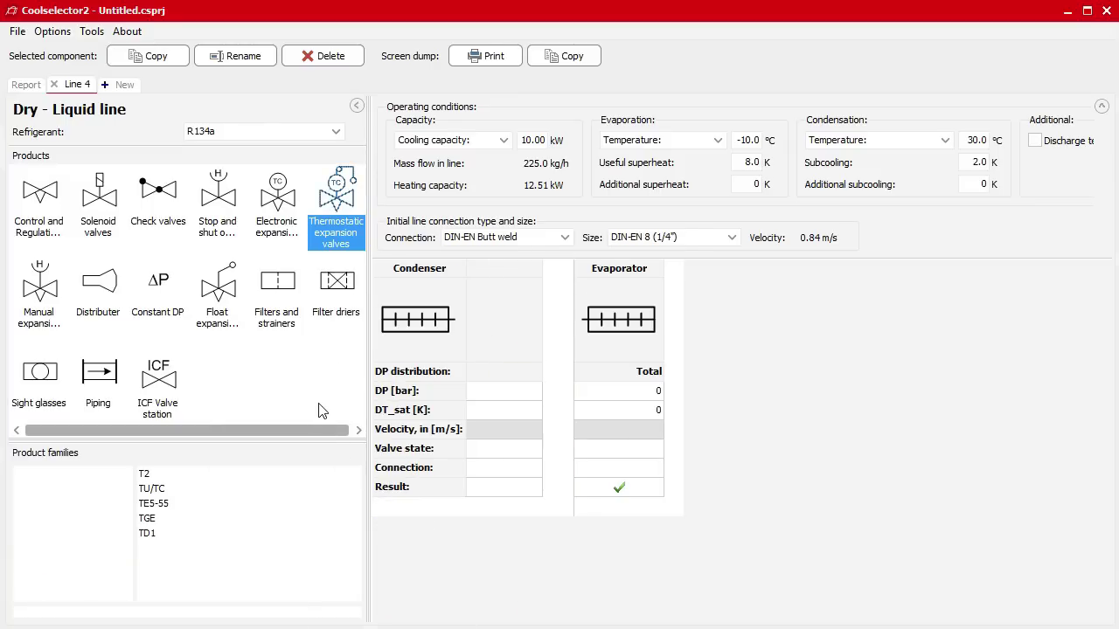
{"action": "left_click_drag", "start_coordinate": [147, 523], "coordinate": [549, 347]}
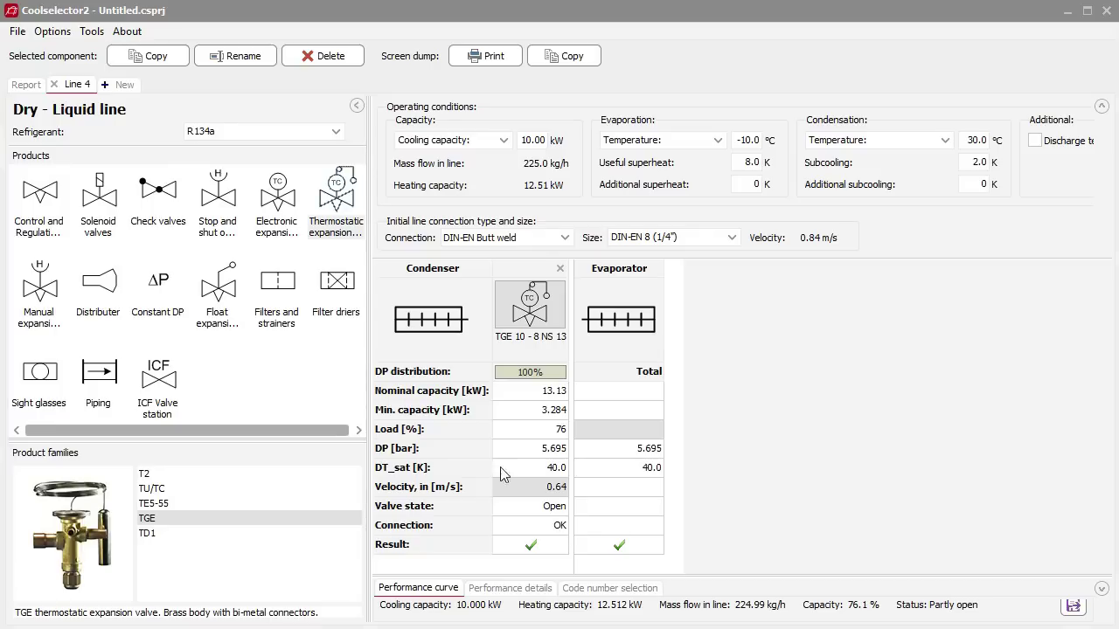
{"action": "left_click", "coordinate": [327, 286]}
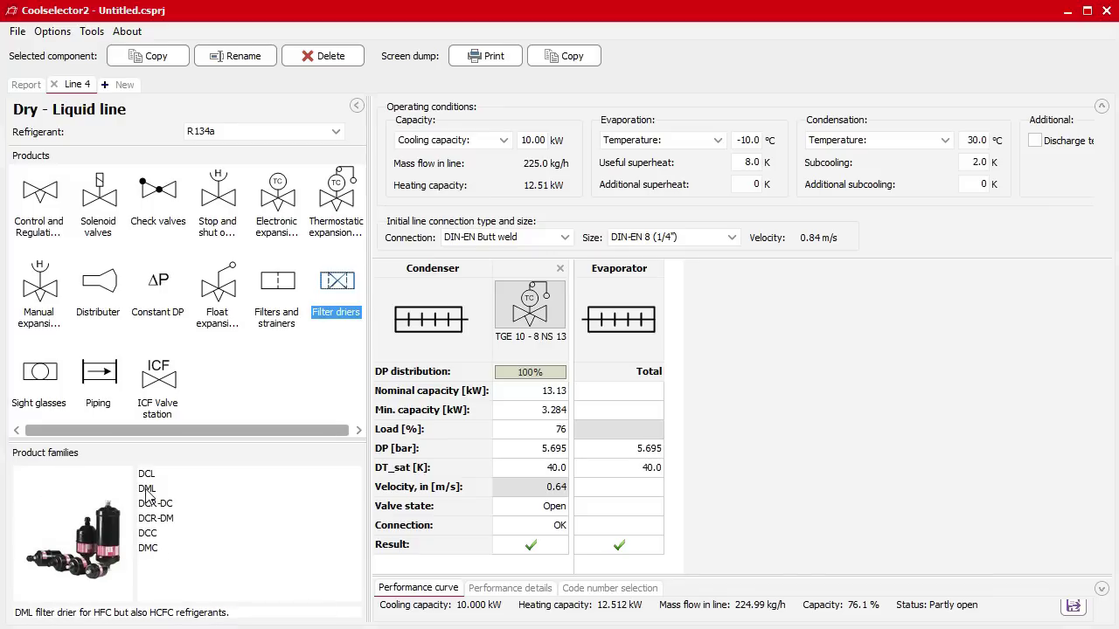
Insert a DML 033/033s filter drier and an SGP 10s sight glass ahead of the TGE 10 - 8 NS 12 valve
{"action": "left_click_drag", "start_coordinate": [147, 495], "coordinate": [563, 353]}
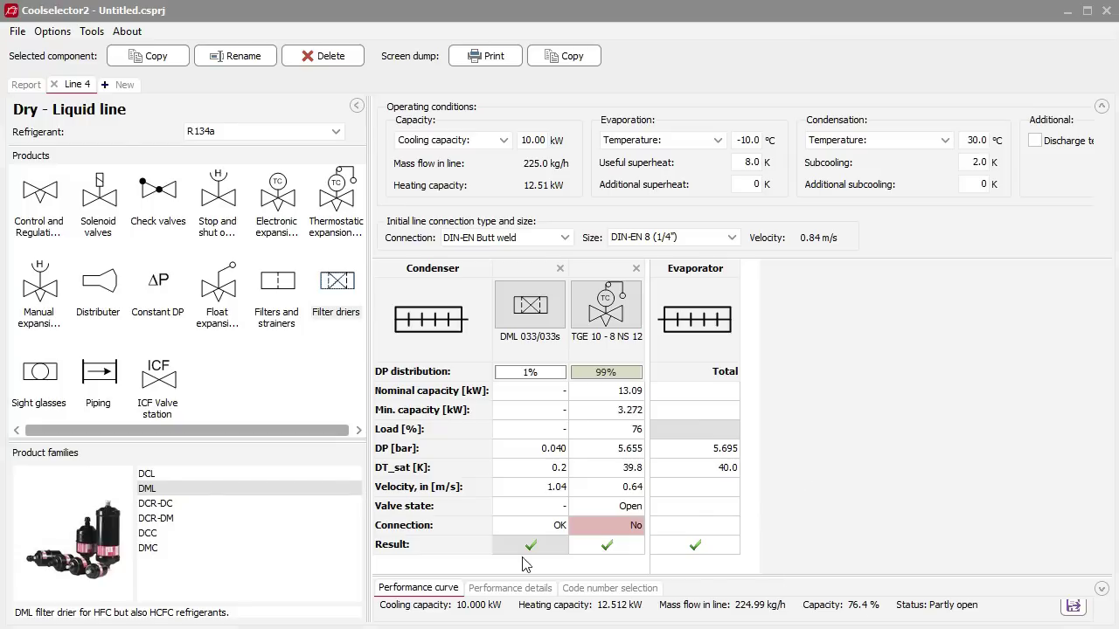
{"action": "left_click", "coordinate": [45, 382]}
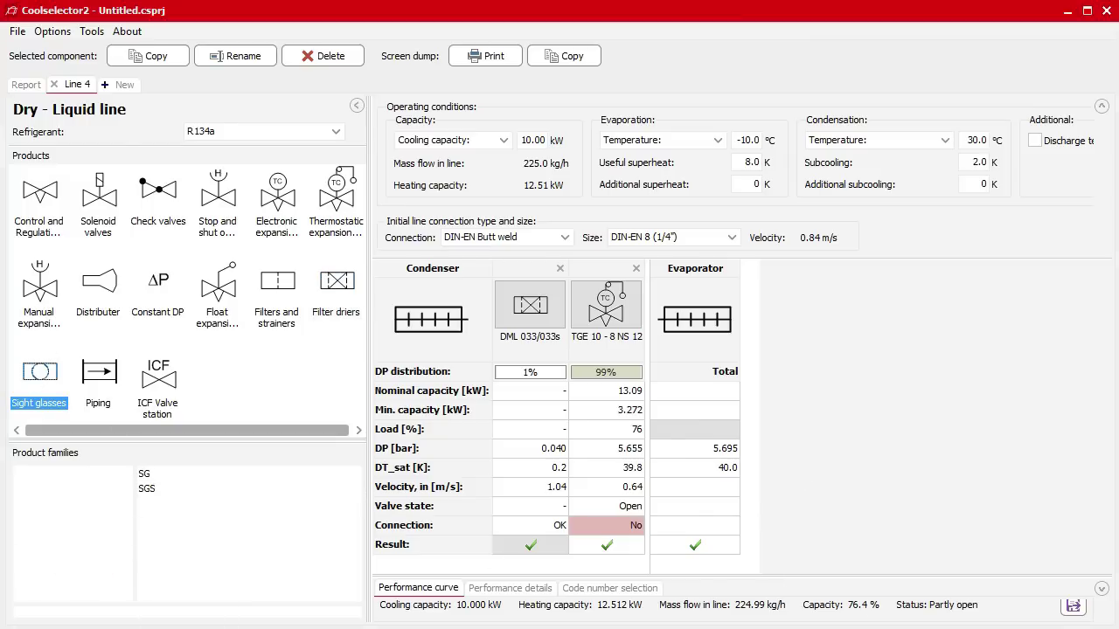
{"action": "left_click", "coordinate": [157, 474]}
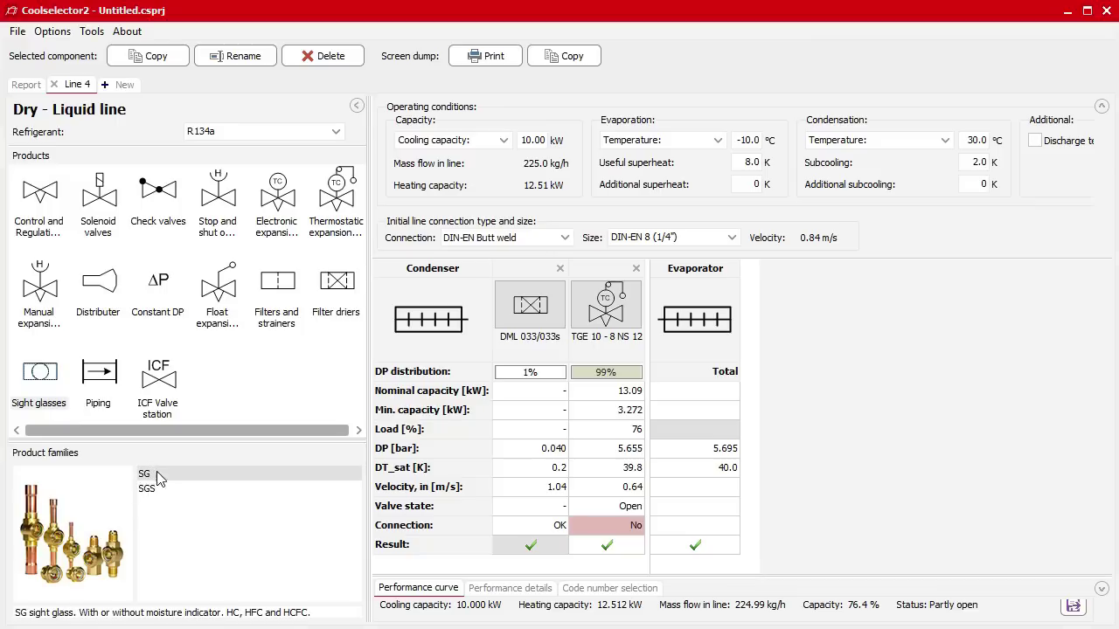
{"action": "left_click_drag", "start_coordinate": [158, 474], "coordinate": [568, 333]}
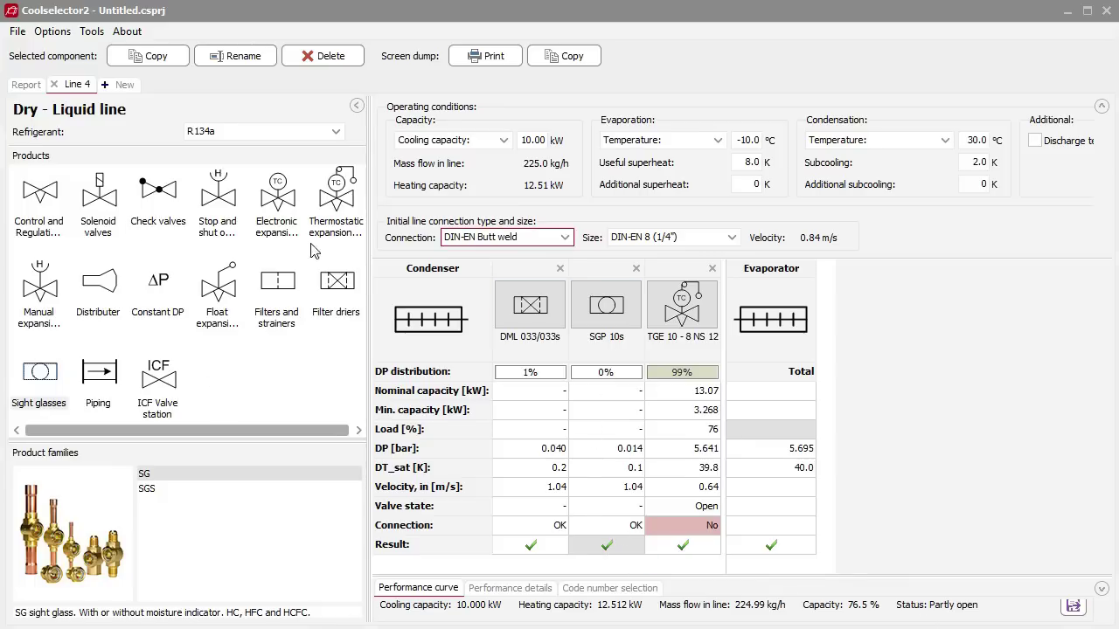
Place GBC 10s stop valves after and before the DML 033/033s filter drier
{"action": "left_click", "coordinate": [224, 212]}
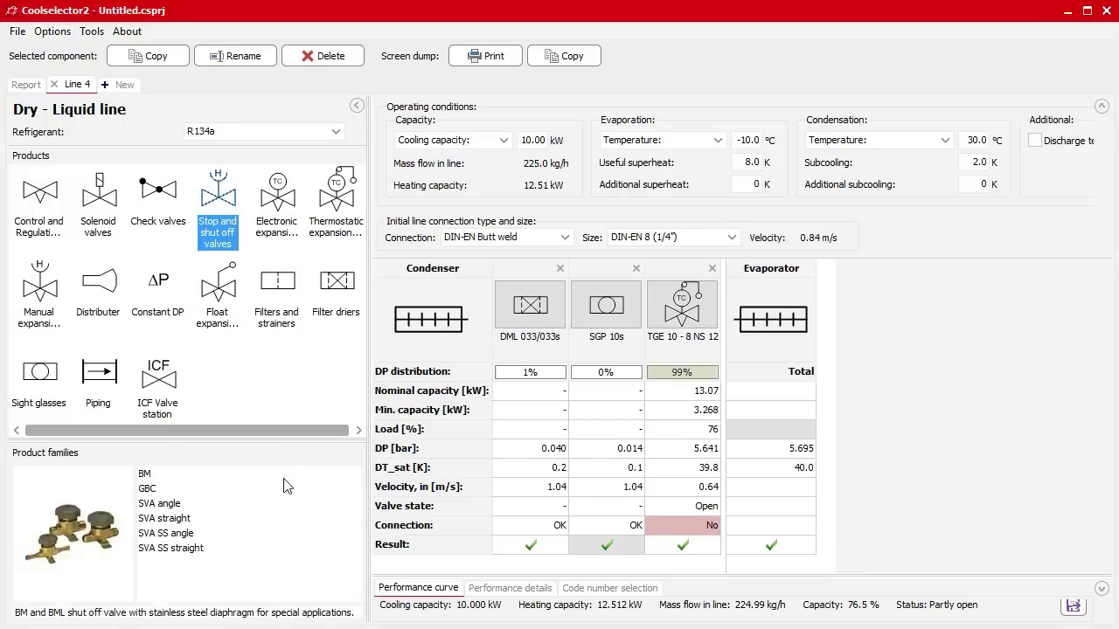
{"action": "mouse_move", "coordinate": [149, 492]}
{"action": "left_mouse_down"}
{"action": "mouse_move", "coordinate": [511, 317]}
{"action": "mouse_move", "coordinate": [606, 352]}
{"action": "left_mouse_up"}
{"action": "left_click_drag", "start_coordinate": [574, 352], "coordinate": [573, 374]}
{"action": "left_click_drag", "start_coordinate": [224, 476], "coordinate": [521, 371]}
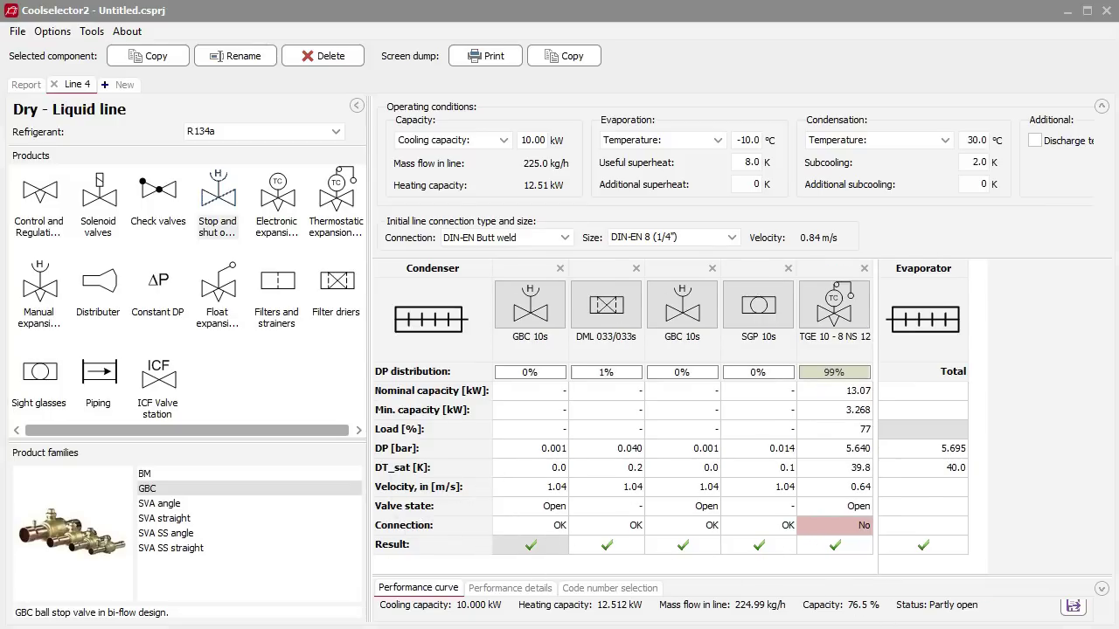
Add a Copper pipe DIN-EN 12 and move it to the start of Line 4
{"action": "left_click", "coordinate": [97, 377]}
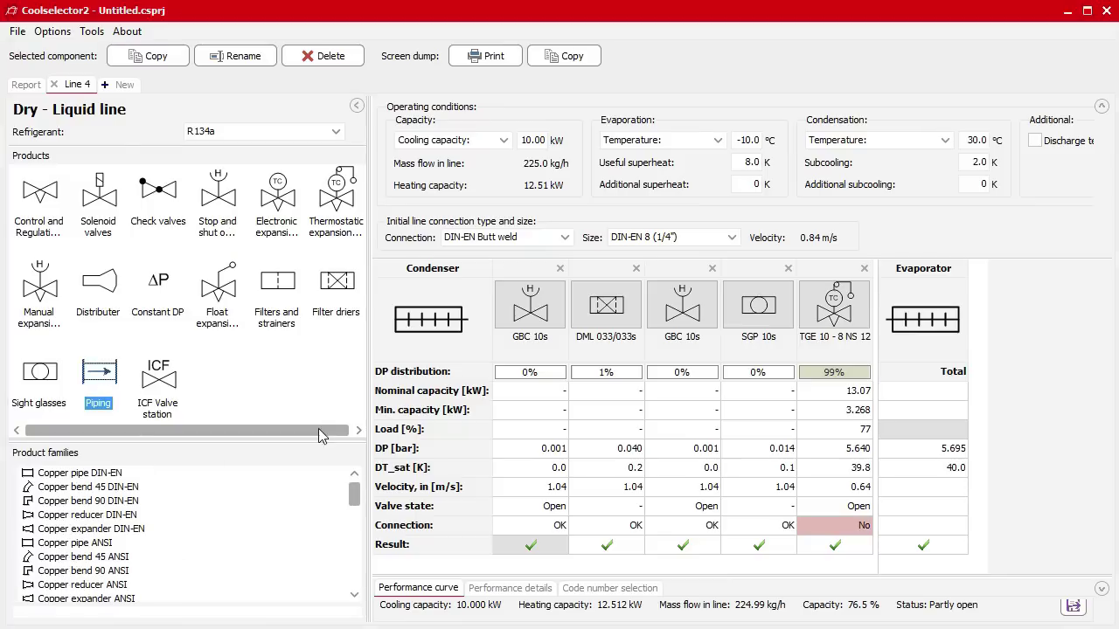
{"action": "mouse_move", "coordinate": [50, 476]}
{"action": "left_mouse_down"}
{"action": "mouse_move", "coordinate": [384, 488]}
{"action": "mouse_move", "coordinate": [525, 306]}
{"action": "mouse_move", "coordinate": [617, 324]}
{"action": "left_mouse_up"}
{"action": "left_click_drag", "start_coordinate": [594, 274], "coordinate": [512, 284]}
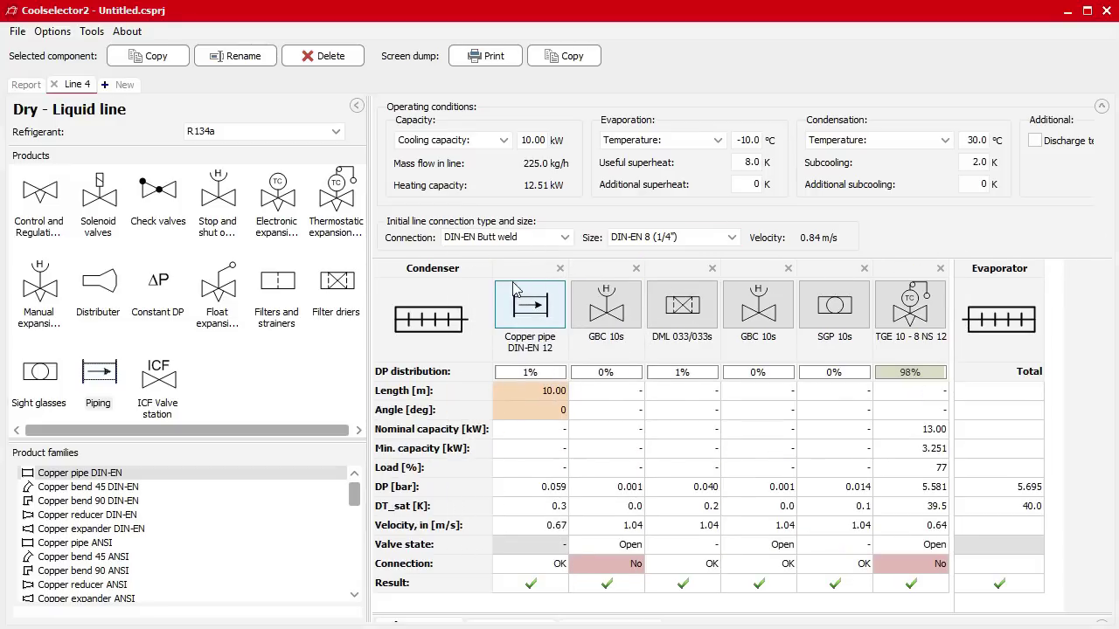
Set the copper pipe length to 1 m and its angle to 0° after trying 90°
{"action": "left_click", "coordinate": [551, 396]}
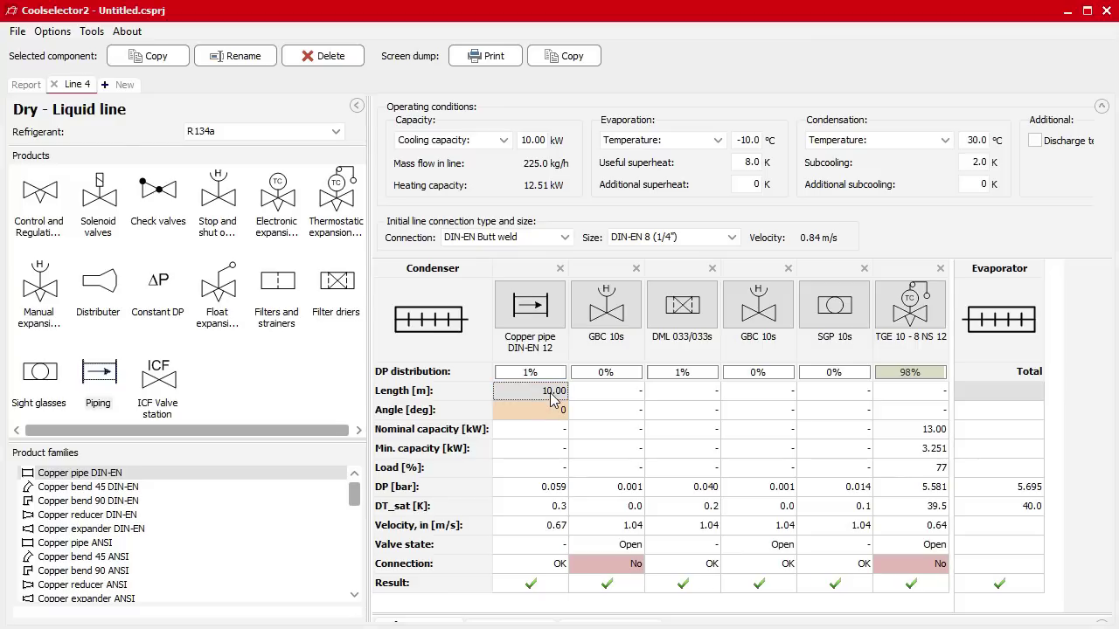
{"action": "left_click", "coordinate": [549, 393]}
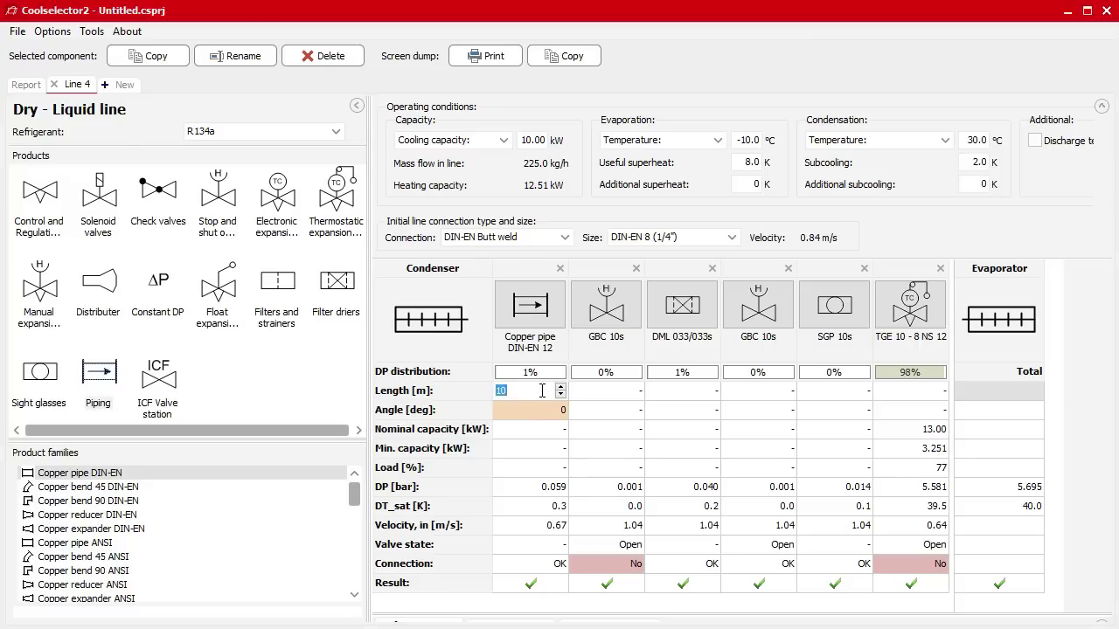
{"action": "key", "text": "Return"}
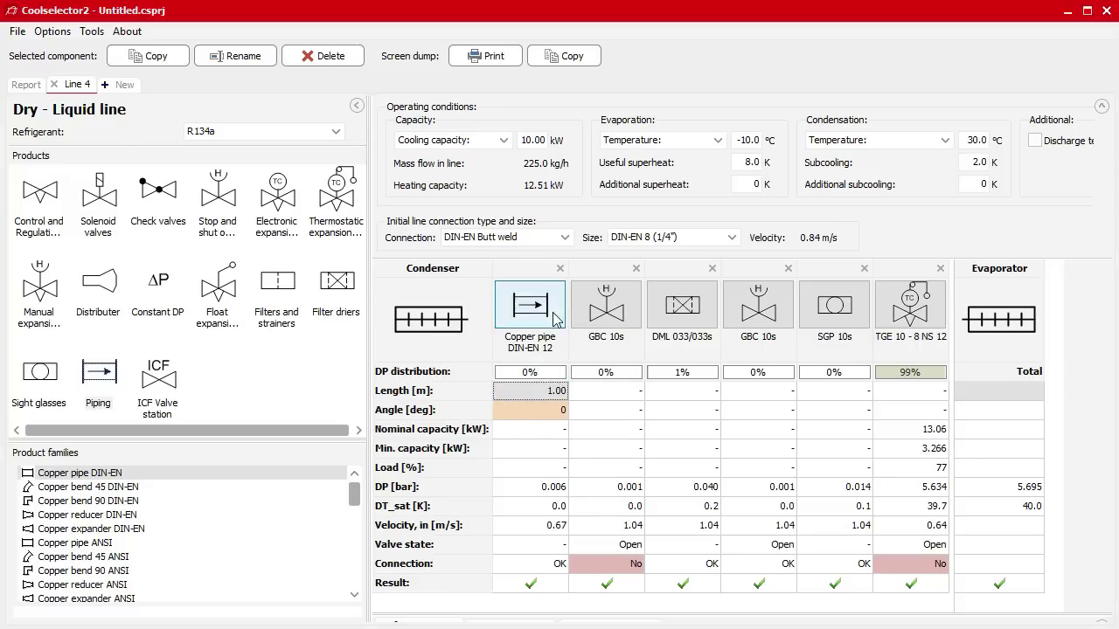
{"action": "left_click", "coordinate": [533, 416]}
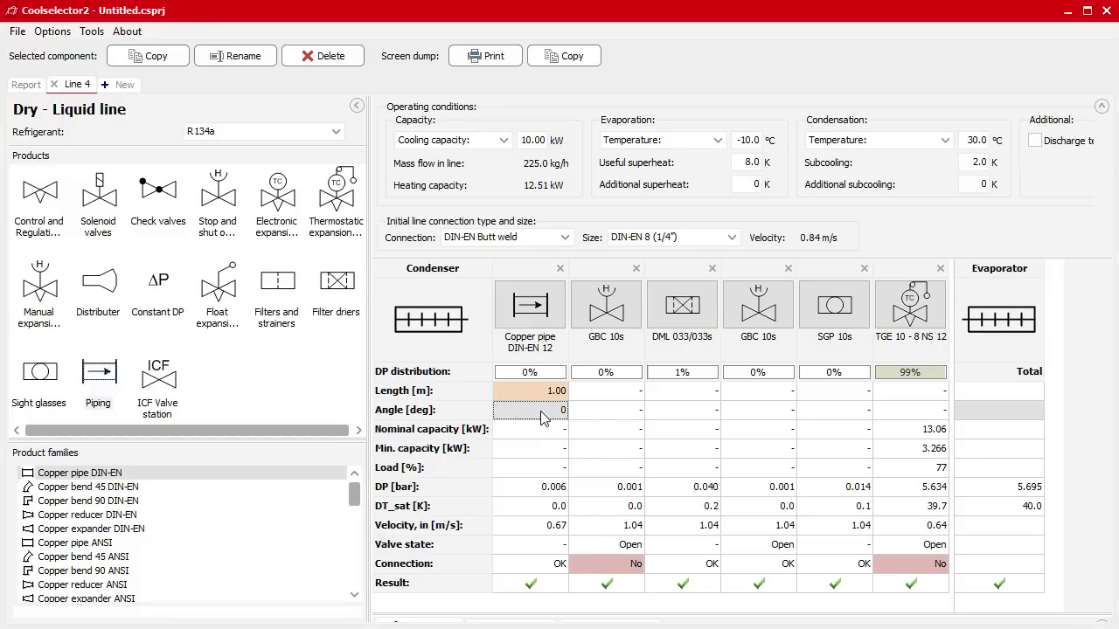
{"action": "type", "text": "90"}
{"action": "left_click", "coordinate": [603, 417]}
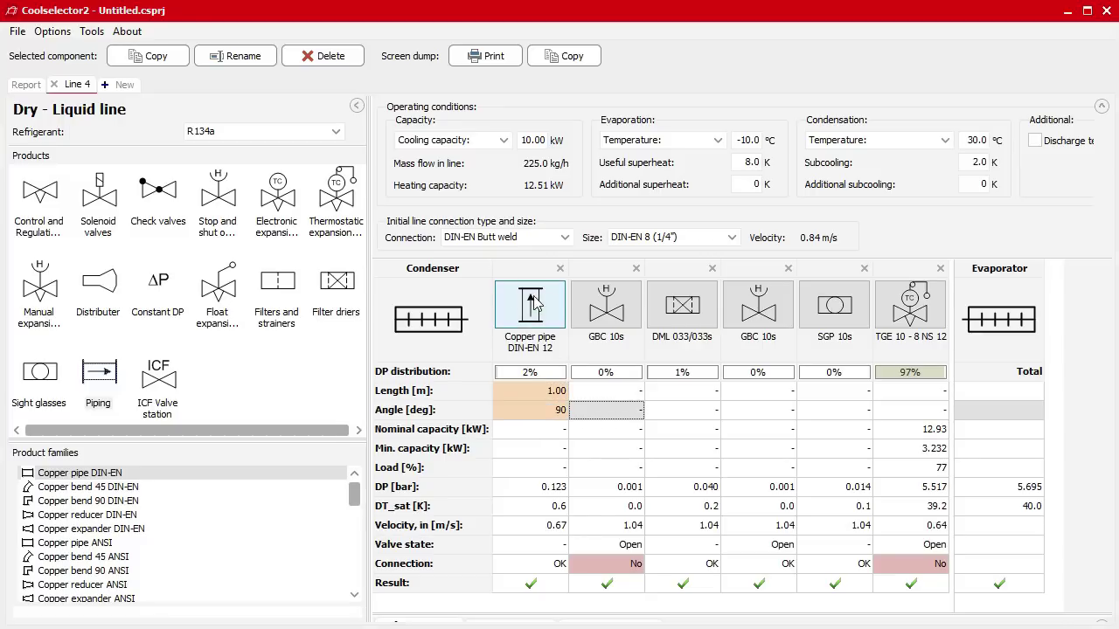
{"action": "left_click", "coordinate": [545, 414]}
{"action": "type", "text": "0"}
{"action": "left_click", "coordinate": [596, 404]}
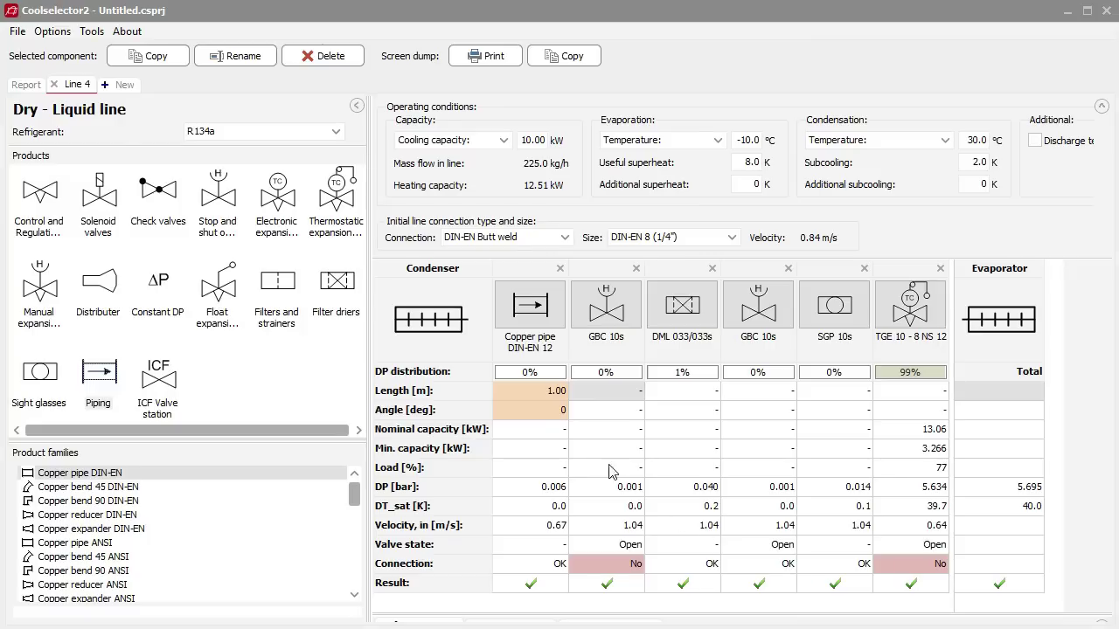
Bring up the copper pipe size options and choose DIN-EN 10 instead of DIN-EN 12
{"action": "double_click", "coordinate": [527, 328]}
{"action": "left_click", "coordinate": [564, 476]}
{"action": "left_click", "coordinate": [598, 457]}
{"action": "left_click", "coordinate": [651, 437]}
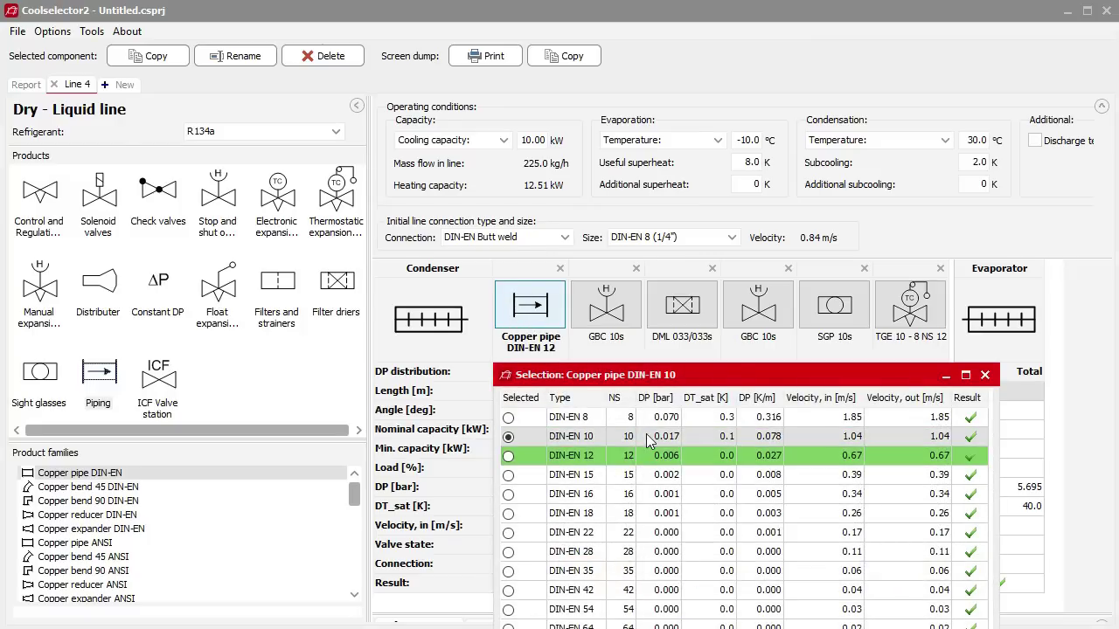
Apply the DIN-EN 10 pipe size and insert a Copper expander DIN-EN 10 x 12 before the TGE valve
{"action": "double_click", "coordinate": [528, 442]}
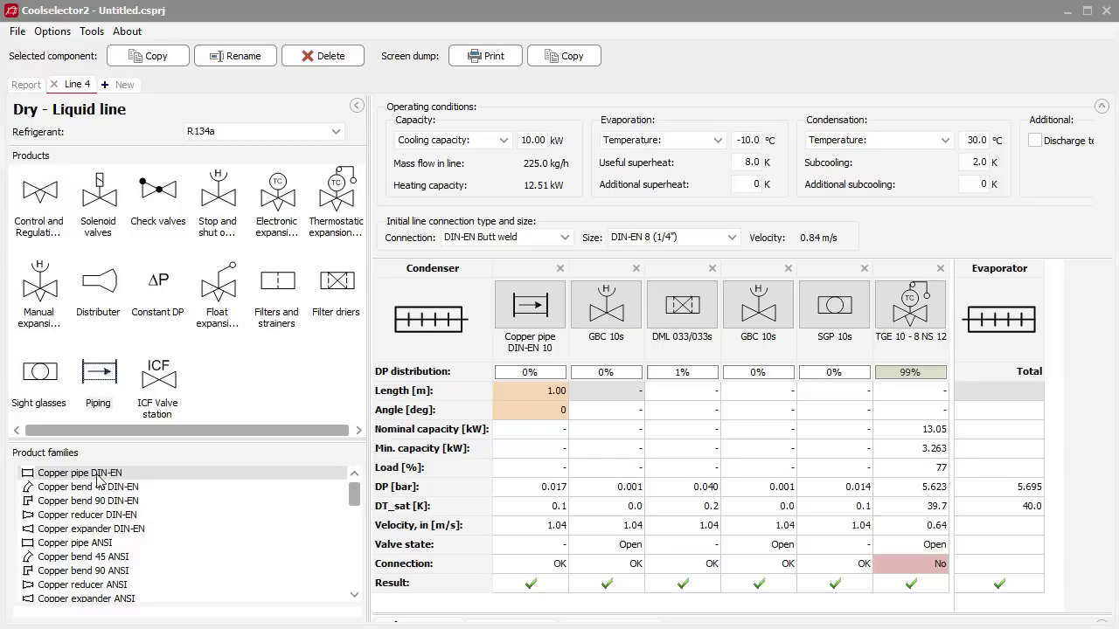
{"action": "left_click_drag", "start_coordinate": [74, 535], "coordinate": [904, 349]}
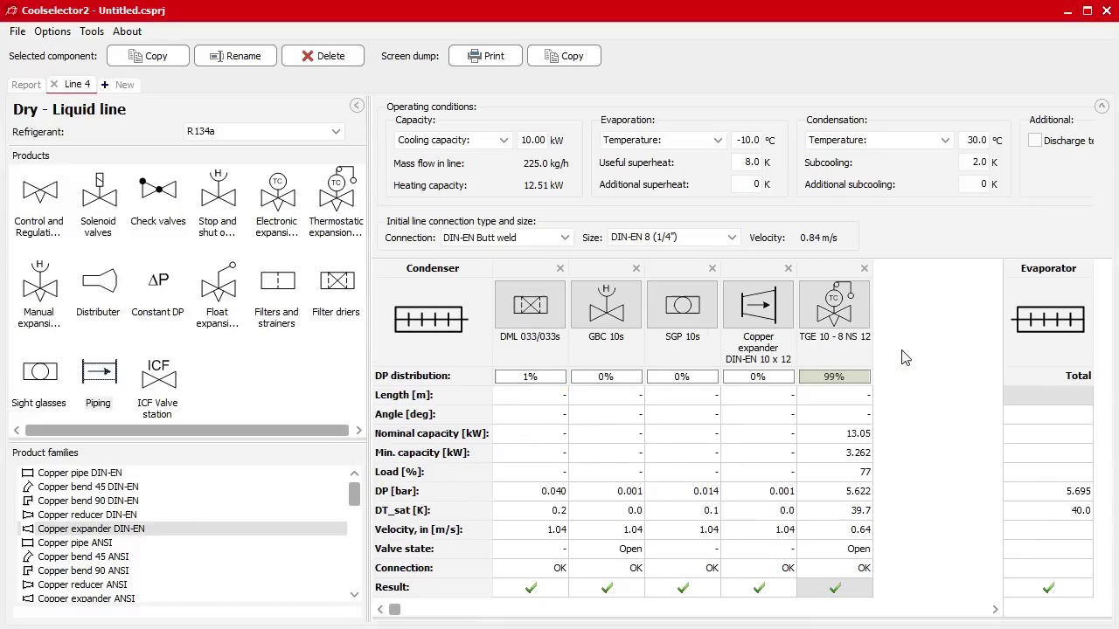
Inspect Line 4's performance curve, performance details and code number selection, then view the Report preview
{"action": "left_click", "coordinate": [996, 609]}
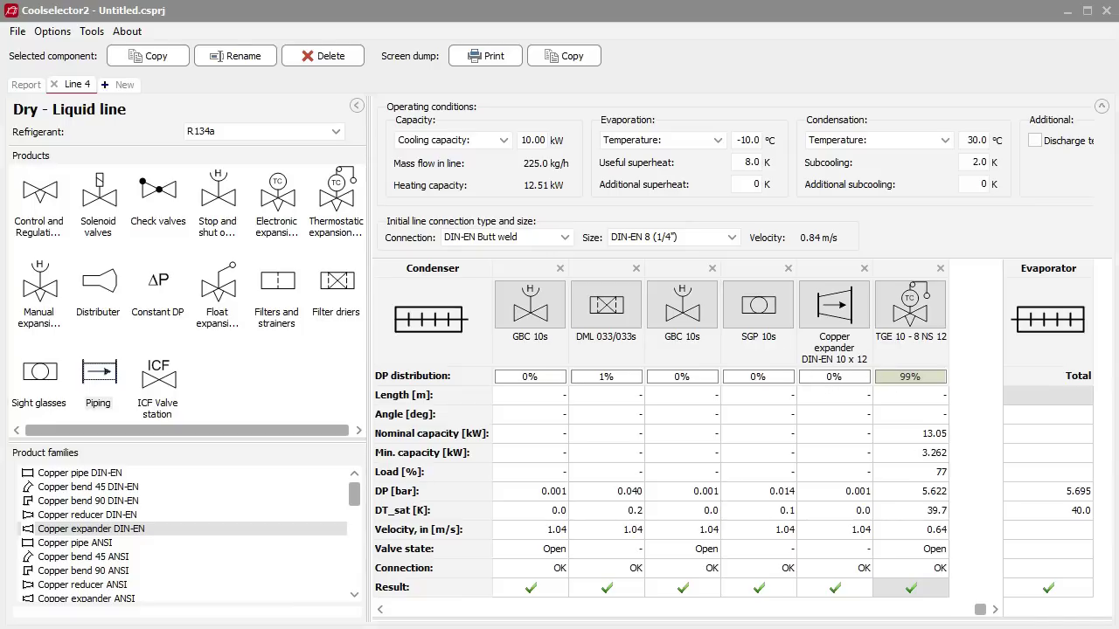
{"action": "mouse_move", "coordinate": [559, 622]}
{"action": "left_click_drag", "start_coordinate": [686, 594], "coordinate": [682, 306]}
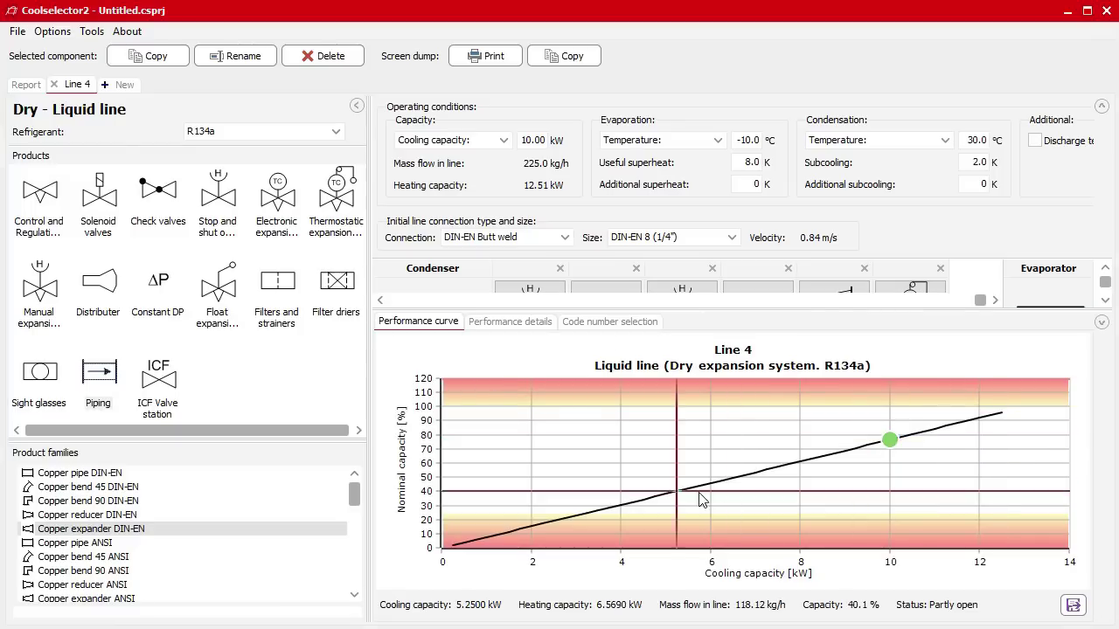
{"action": "left_click", "coordinate": [515, 325]}
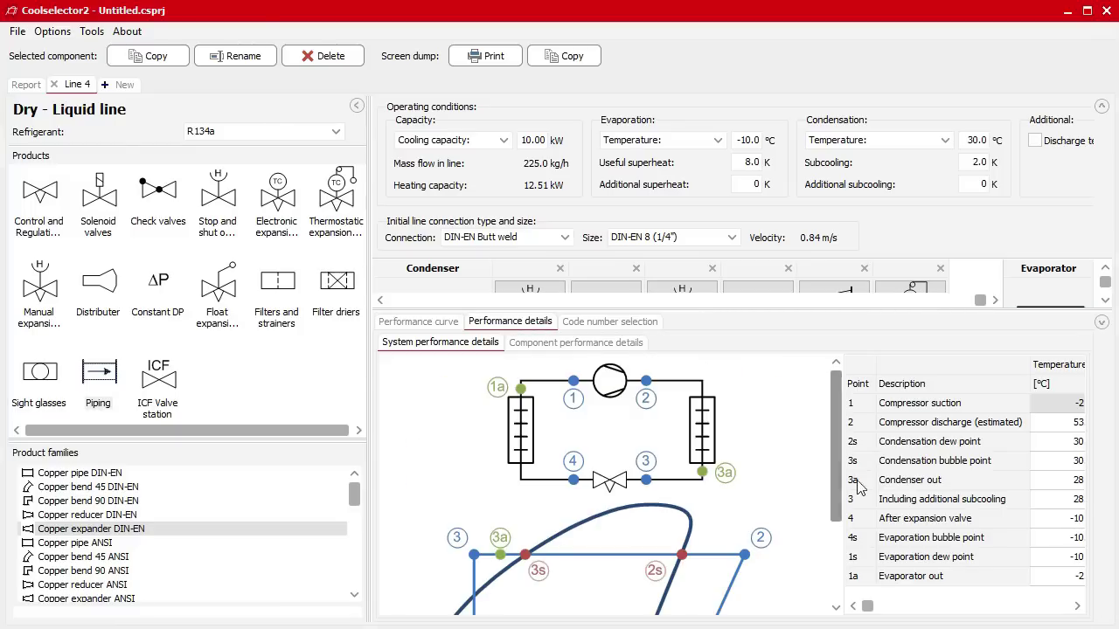
{"action": "left_click_drag", "start_coordinate": [867, 606], "coordinate": [1094, 609]}
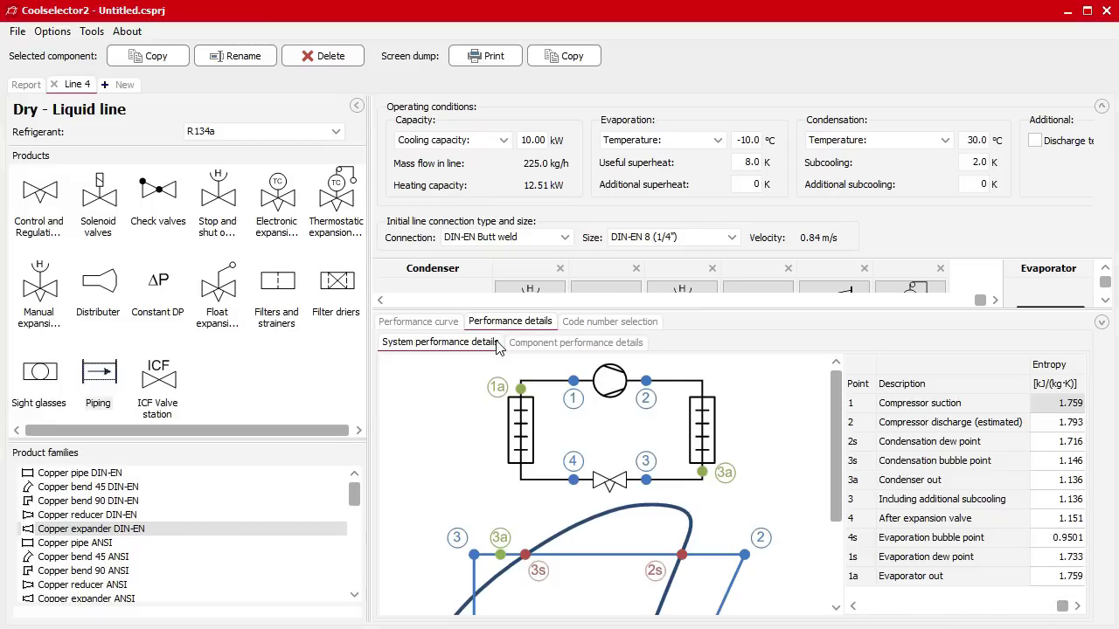
{"action": "left_click", "coordinate": [623, 325]}
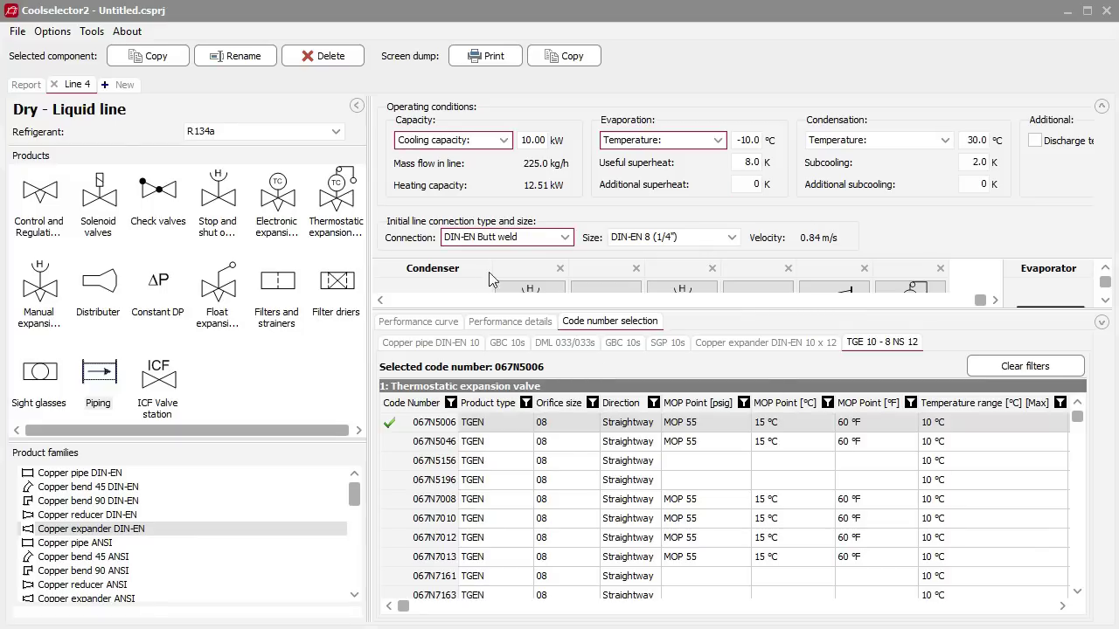
{"action": "left_click", "coordinate": [24, 86]}
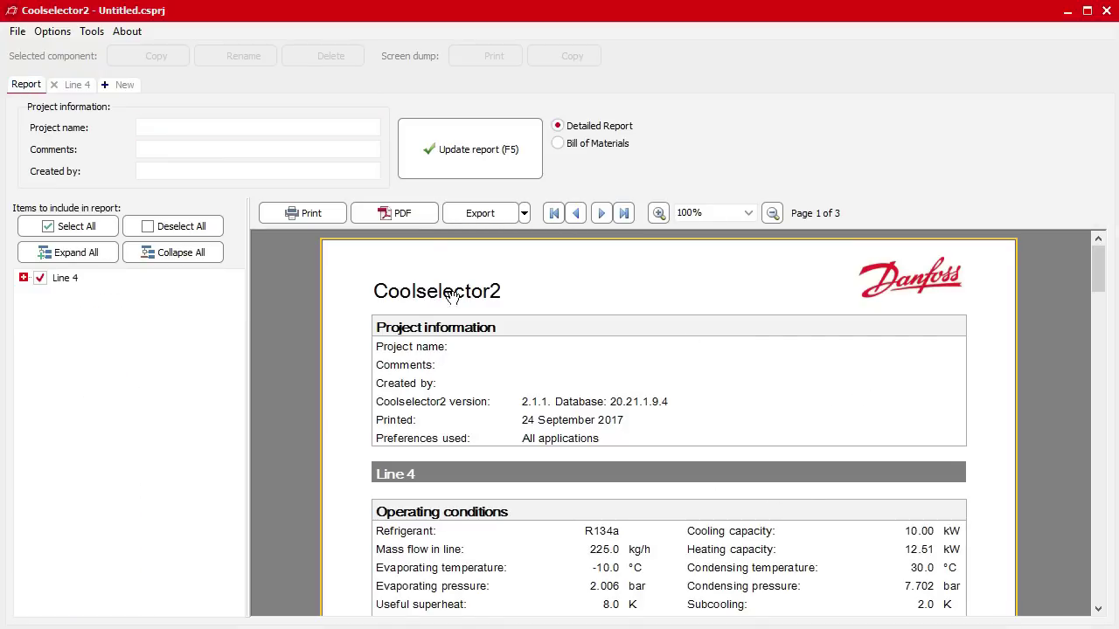
Scroll through all three pages of the Line 4 detailed report
{"action": "scroll", "coordinate": [733, 358], "scroll_direction": "down", "scroll_amount": 3}
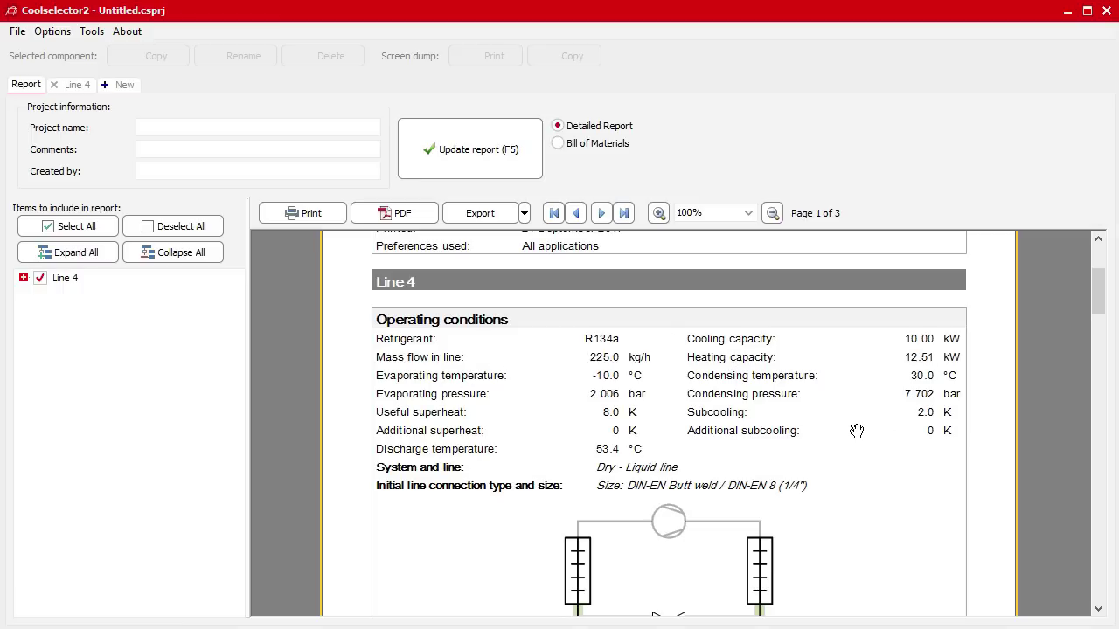
{"action": "scroll", "coordinate": [857, 443], "scroll_direction": "down", "scroll_amount": 3}
{"action": "scroll", "coordinate": [856, 442], "scroll_direction": "down", "scroll_amount": 4}
{"action": "scroll", "coordinate": [856, 443], "scroll_direction": "up", "scroll_amount": 4}
{"action": "scroll", "coordinate": [856, 442], "scroll_direction": "down", "scroll_amount": 4}
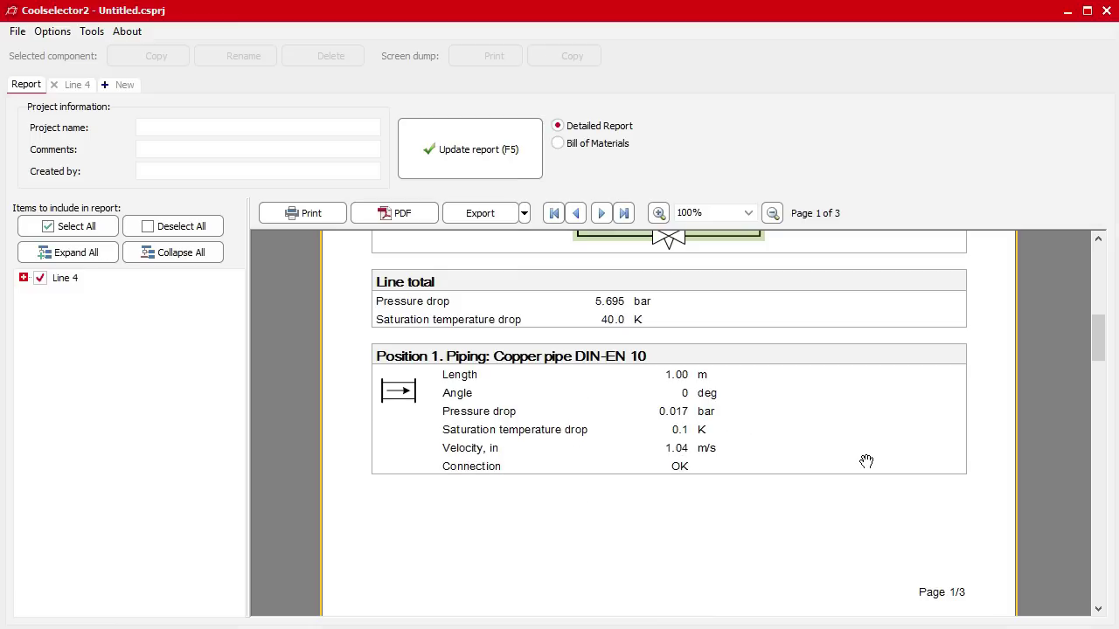
{"action": "scroll", "coordinate": [865, 461], "scroll_direction": "down", "scroll_amount": 4}
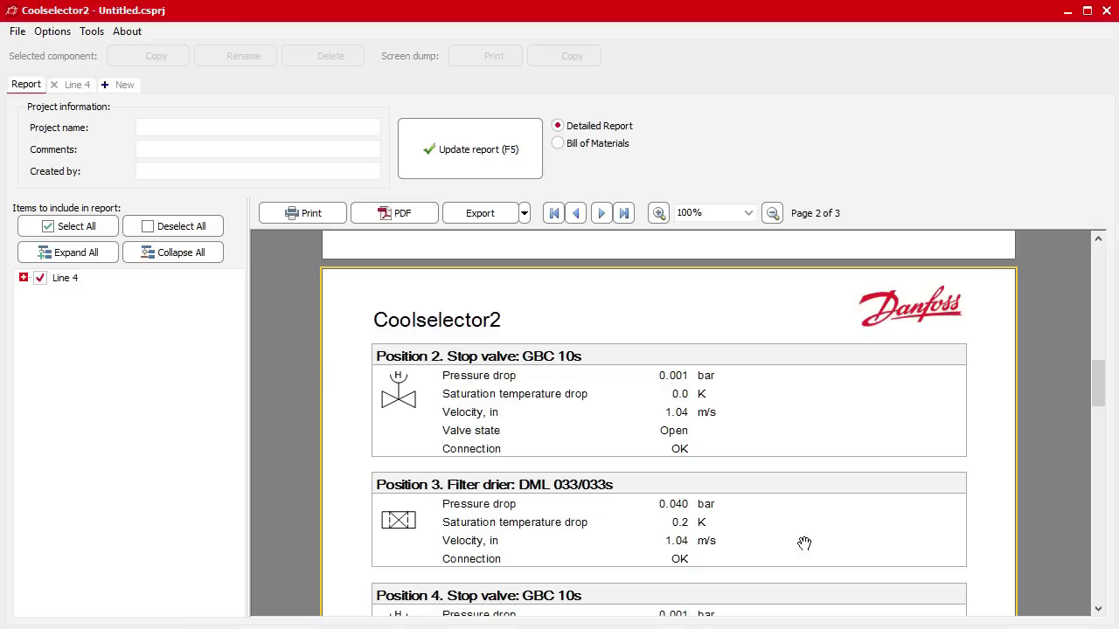
{"action": "scroll", "coordinate": [806, 524], "scroll_direction": "down", "scroll_amount": 6}
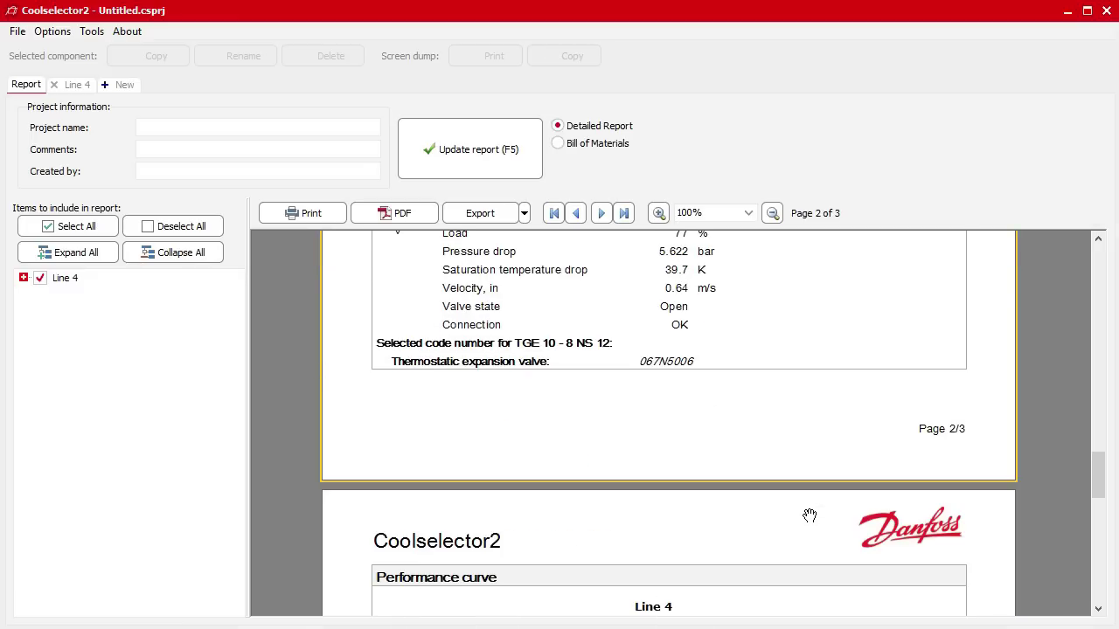
{"action": "scroll", "coordinate": [808, 480], "scroll_direction": "down", "scroll_amount": 6}
{"action": "scroll", "coordinate": [808, 481], "scroll_direction": "up", "scroll_amount": 3}
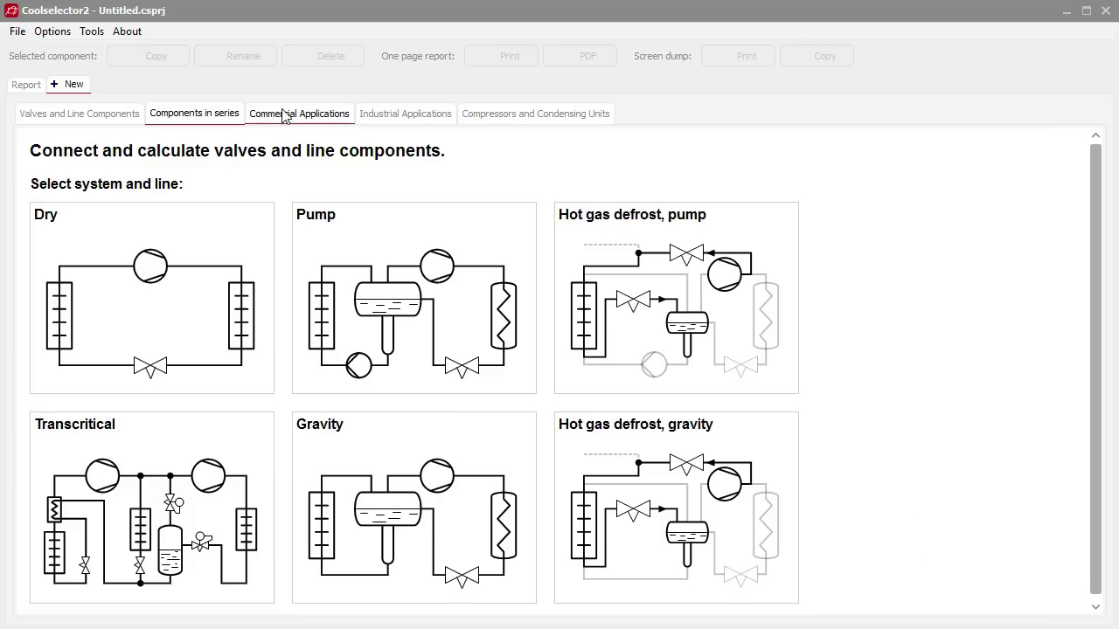
Start a wizard-driven Cold Room calculation and accept the 6 × 5 × 3.6 m room dimensions
{"action": "left_click", "coordinate": [286, 116]}
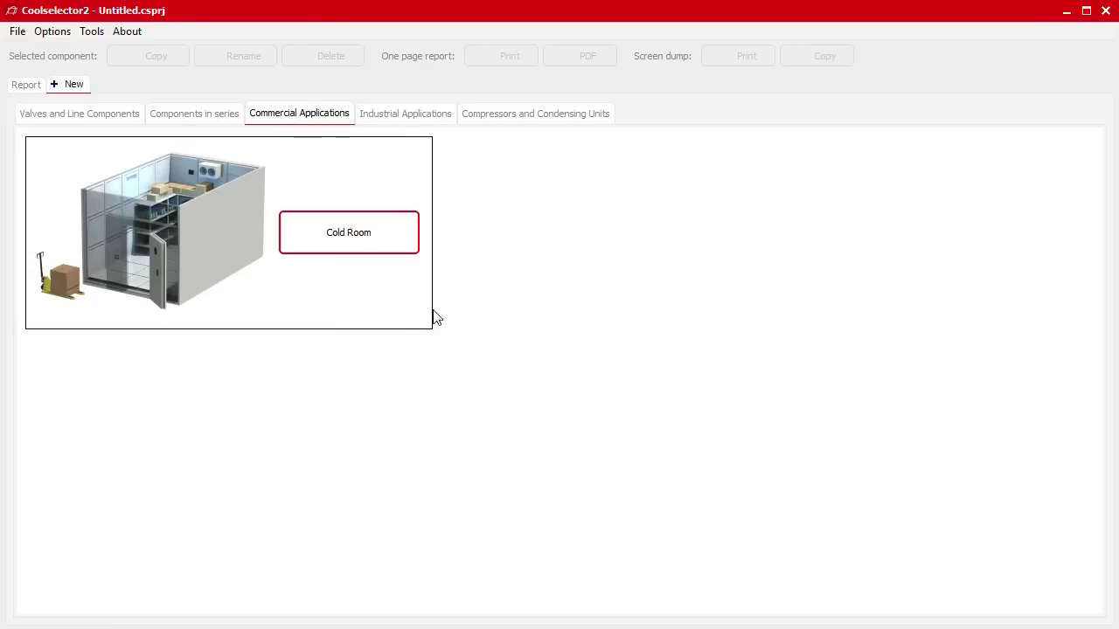
{"action": "left_click", "coordinate": [343, 248]}
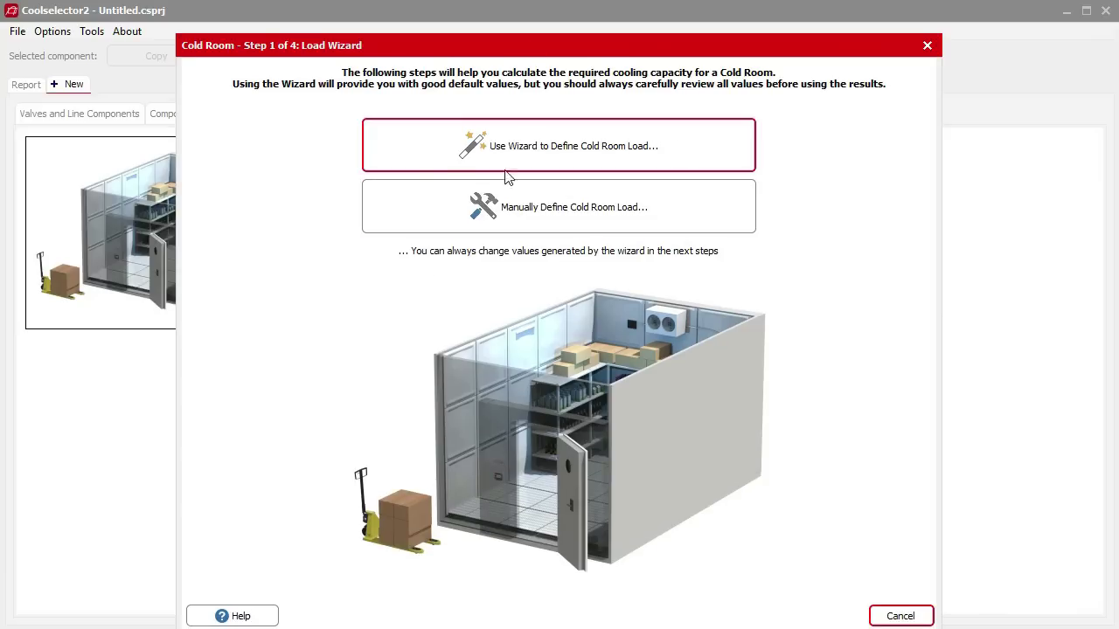
{"action": "left_click", "coordinate": [592, 147]}
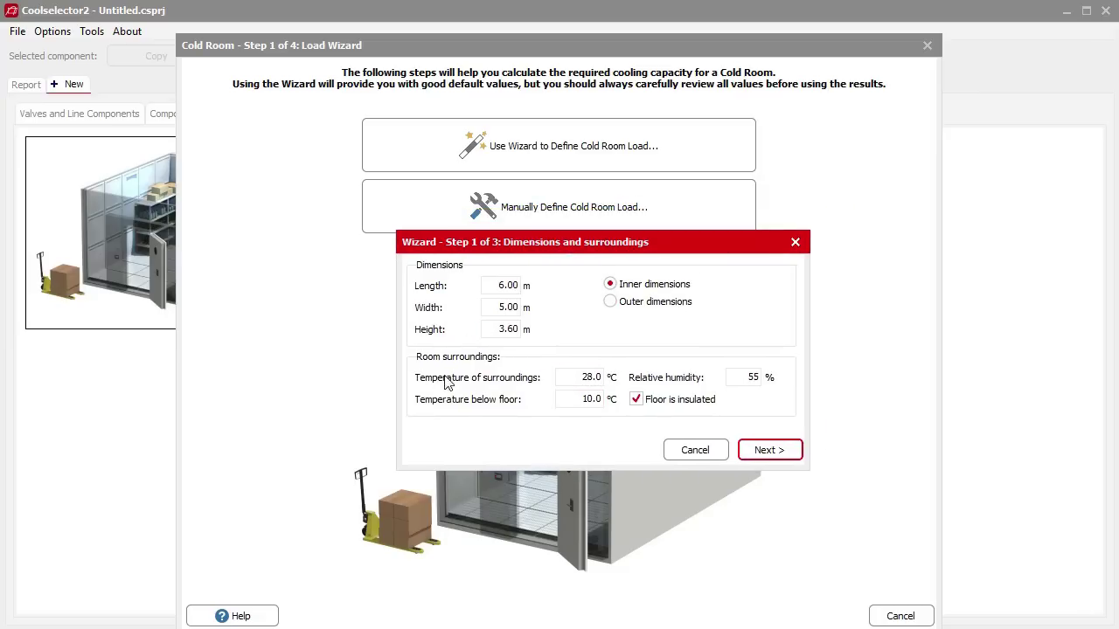
{"action": "left_click", "coordinate": [769, 451]}
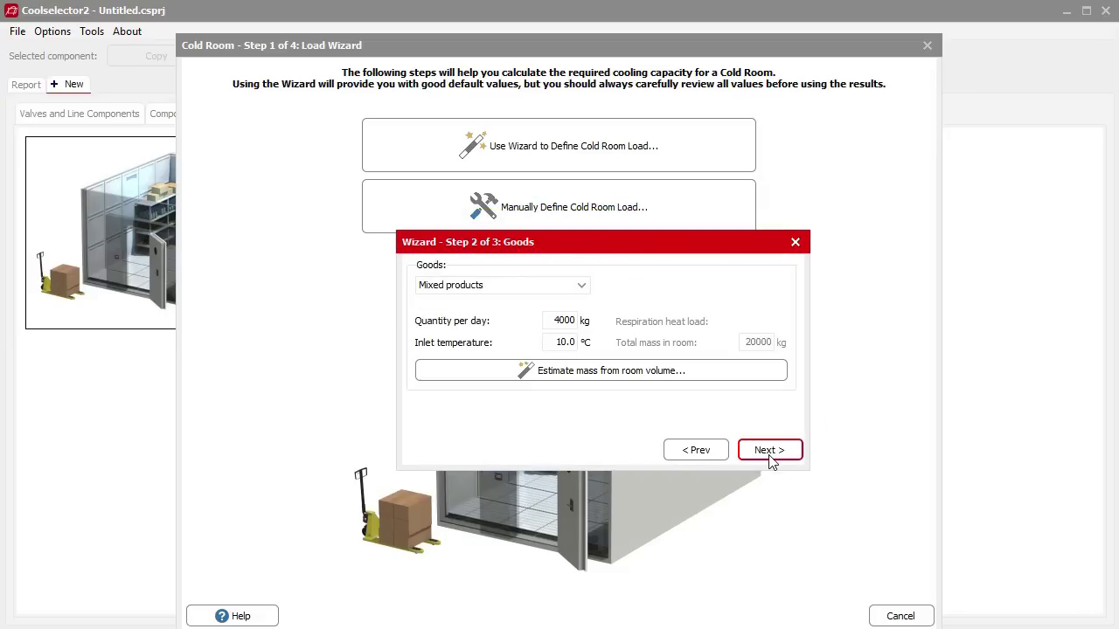
Keep Mixed products as the stored goods and accept the recommended room values
{"action": "left_click", "coordinate": [451, 286]}
{"action": "scroll", "coordinate": [505, 343], "scroll_direction": "down", "scroll_amount": 2}
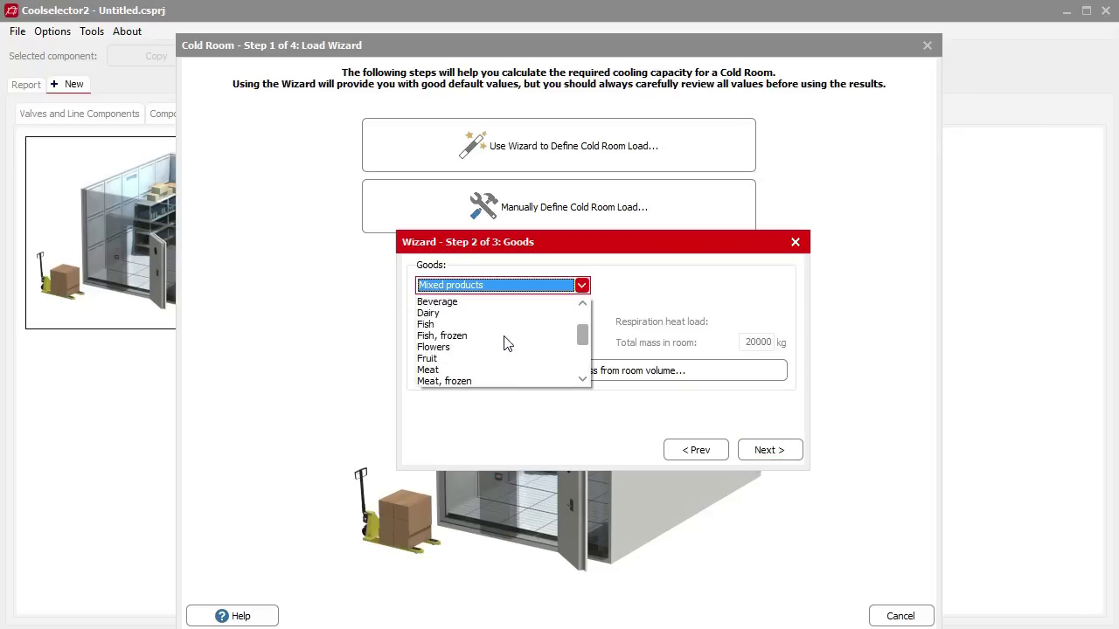
{"action": "scroll", "coordinate": [498, 367], "scroll_direction": "down", "scroll_amount": 2}
{"action": "scroll", "coordinate": [491, 379], "scroll_direction": "up", "scroll_amount": 4}
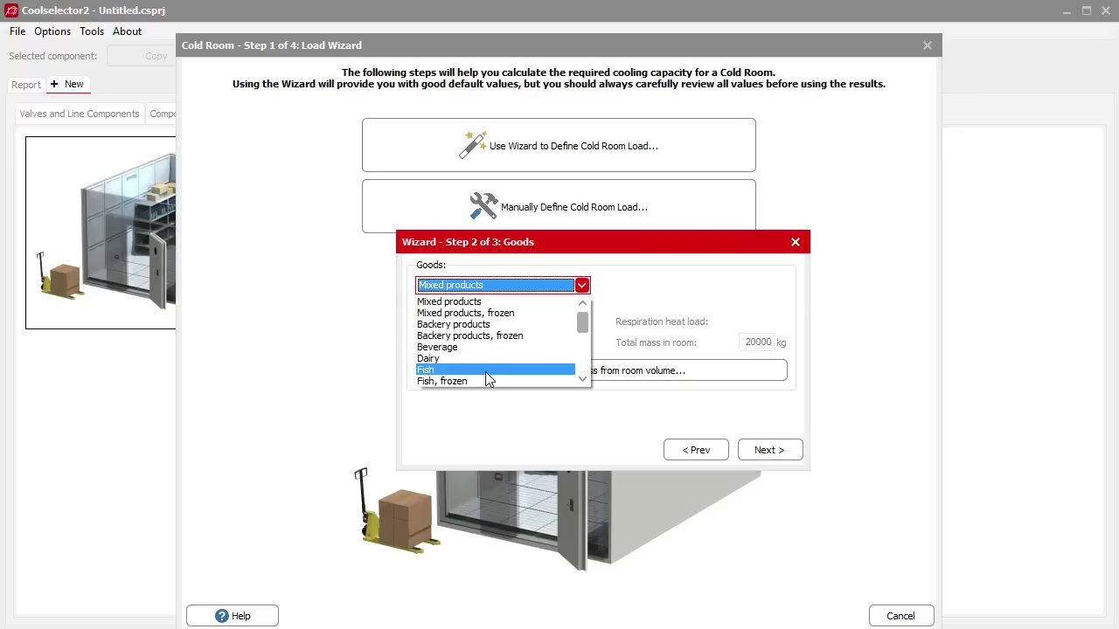
{"action": "left_click", "coordinate": [486, 306]}
{"action": "left_click", "coordinate": [768, 451]}
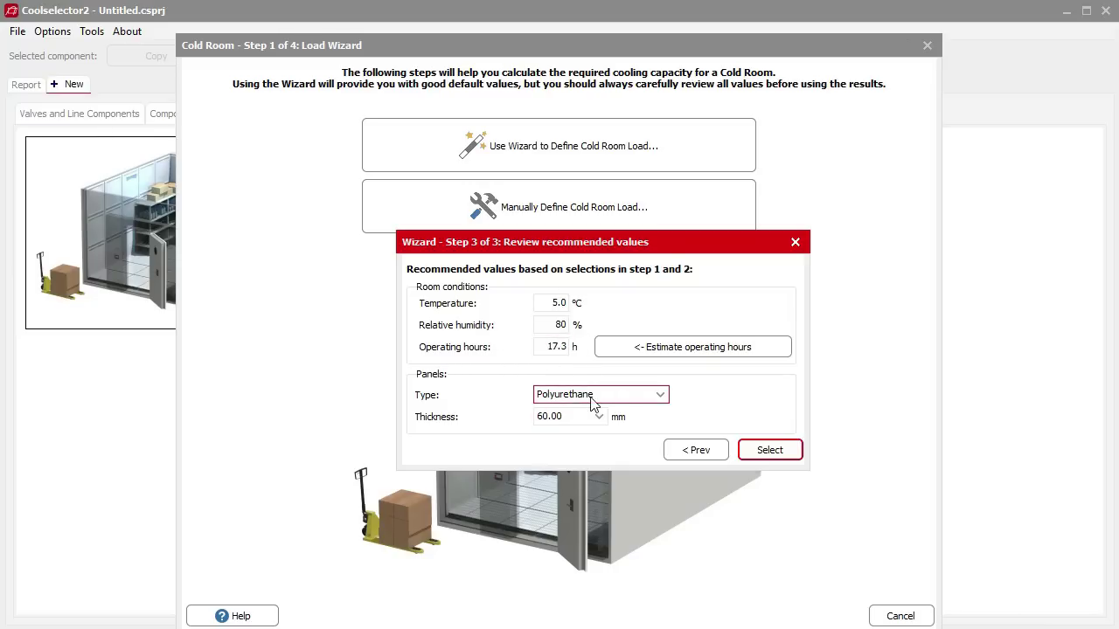
{"action": "left_click", "coordinate": [771, 451]}
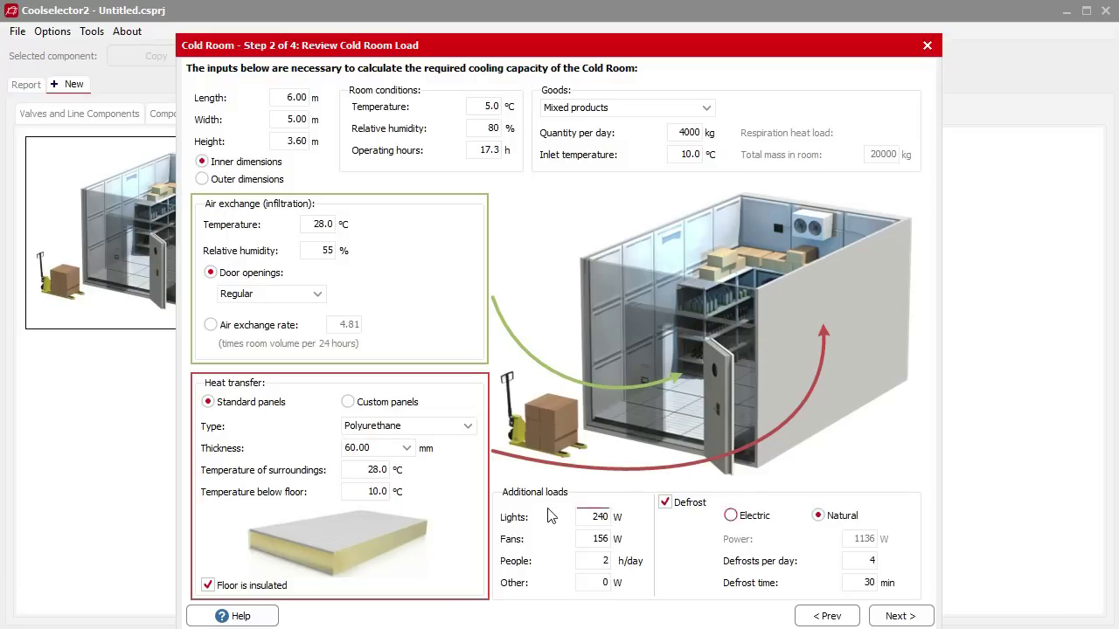
Keep the 60.00 mm polyurethane panel thickness and continue to Step 3: Condensing unit
{"action": "left_click", "coordinate": [901, 616]}
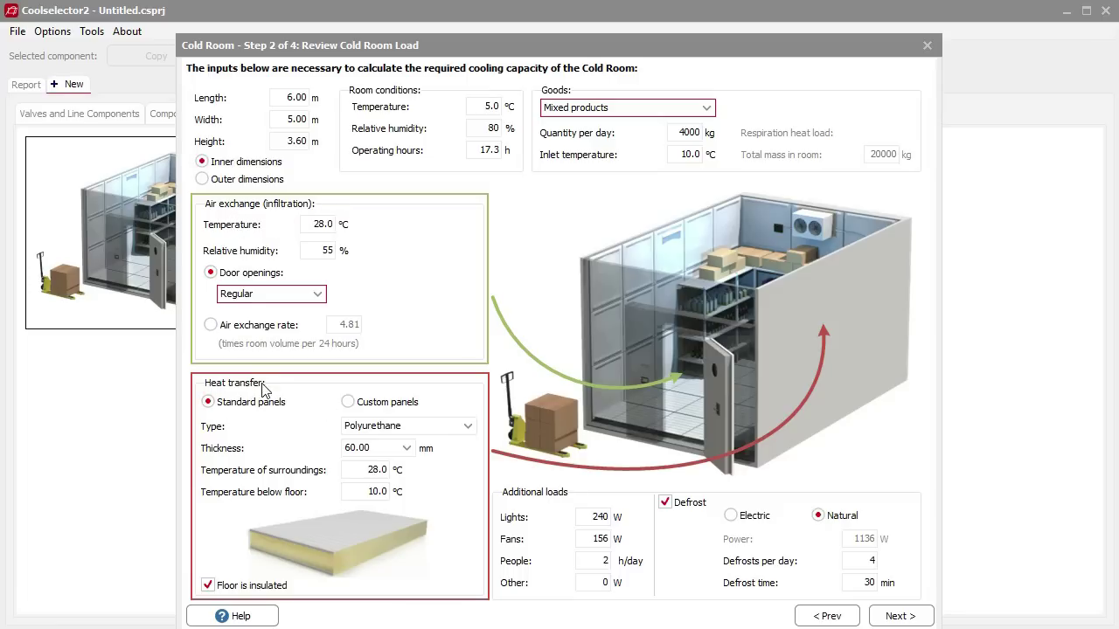
{"action": "left_click", "coordinate": [435, 427]}
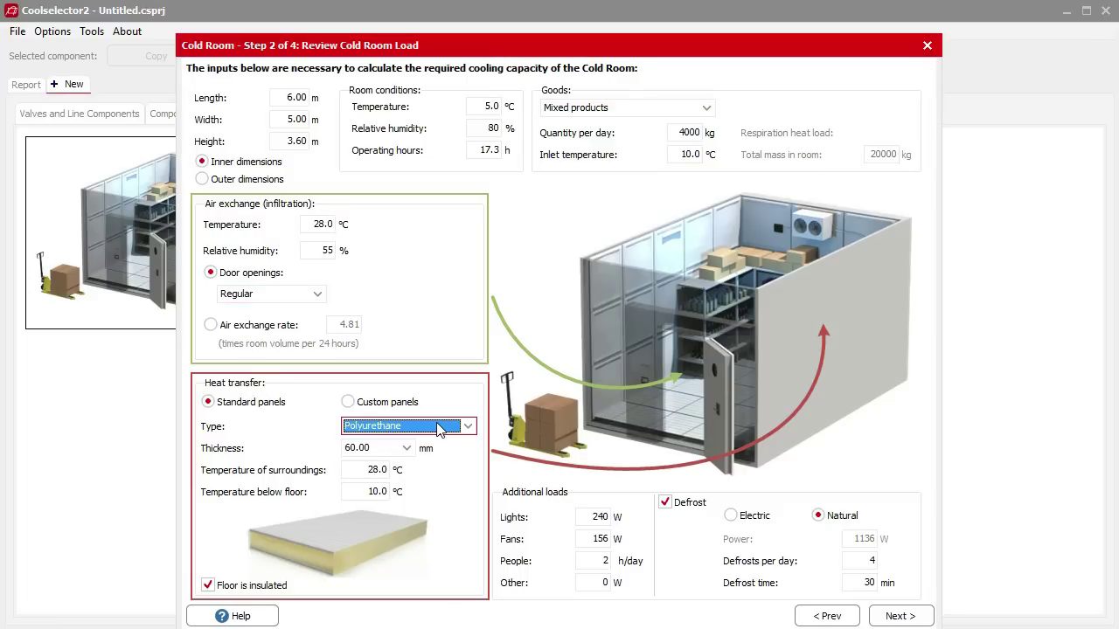
{"action": "left_click", "coordinate": [394, 451]}
{"action": "left_click", "coordinate": [464, 495]}
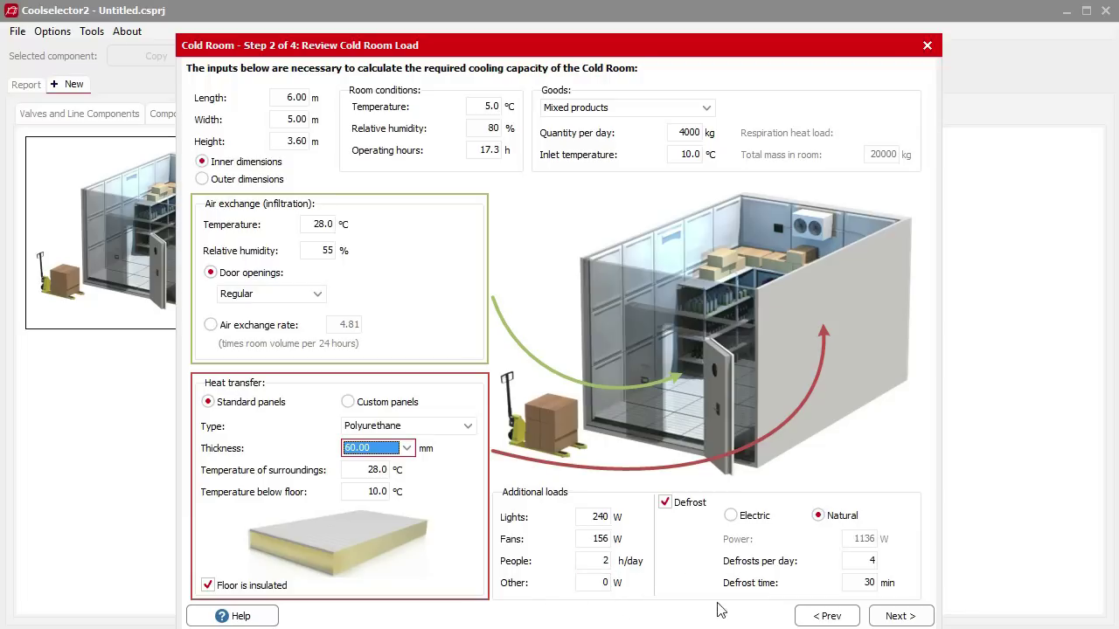
{"action": "left_click", "coordinate": [895, 616]}
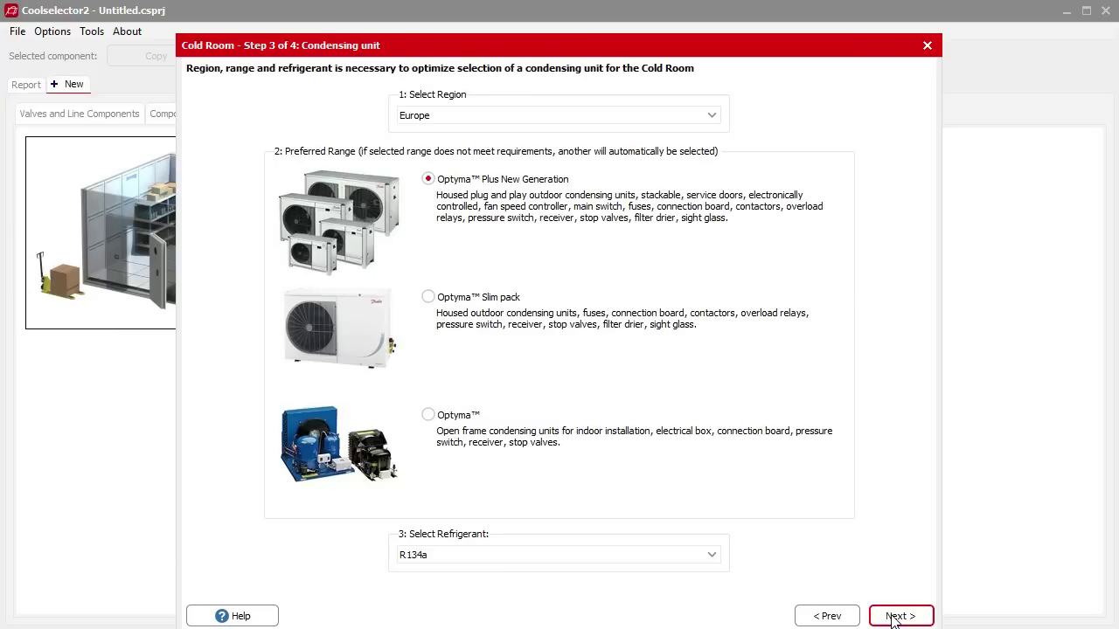
Keep Region Europe and refrigerant R134a, then generate Cold room 2 with an Optyma Plus unit
{"action": "left_click", "coordinate": [501, 116]}
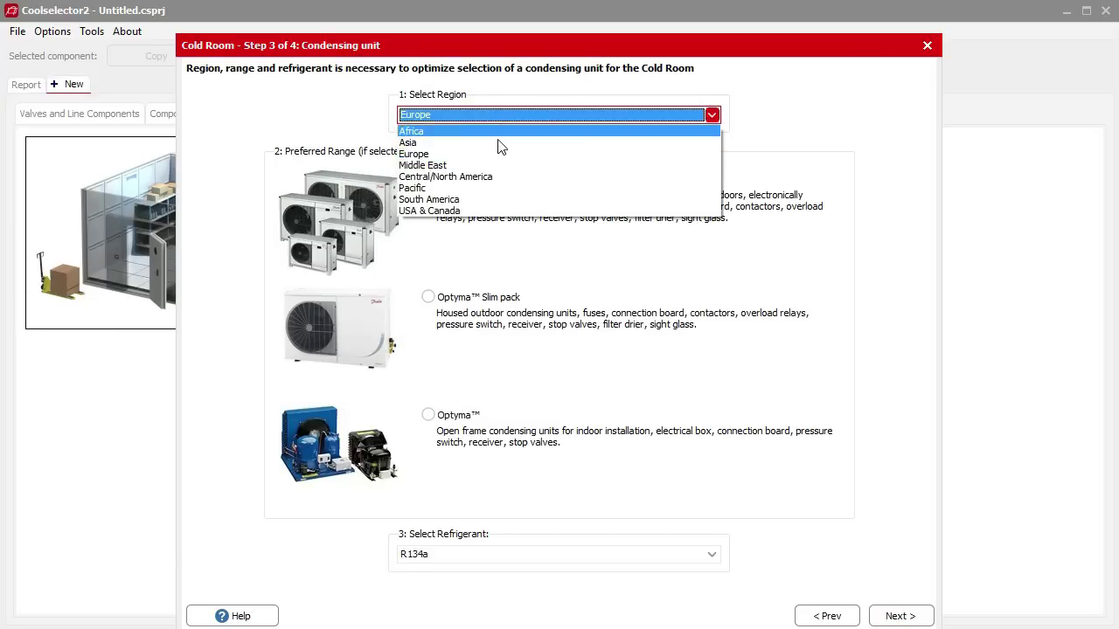
{"action": "left_click", "coordinate": [487, 154]}
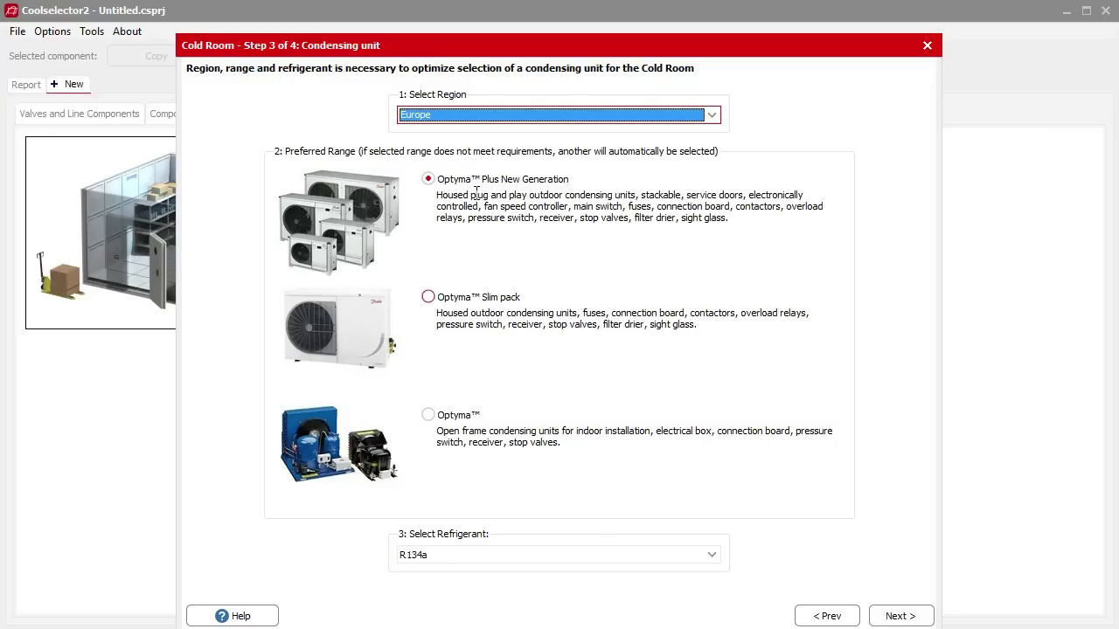
{"action": "left_click", "coordinate": [592, 554]}
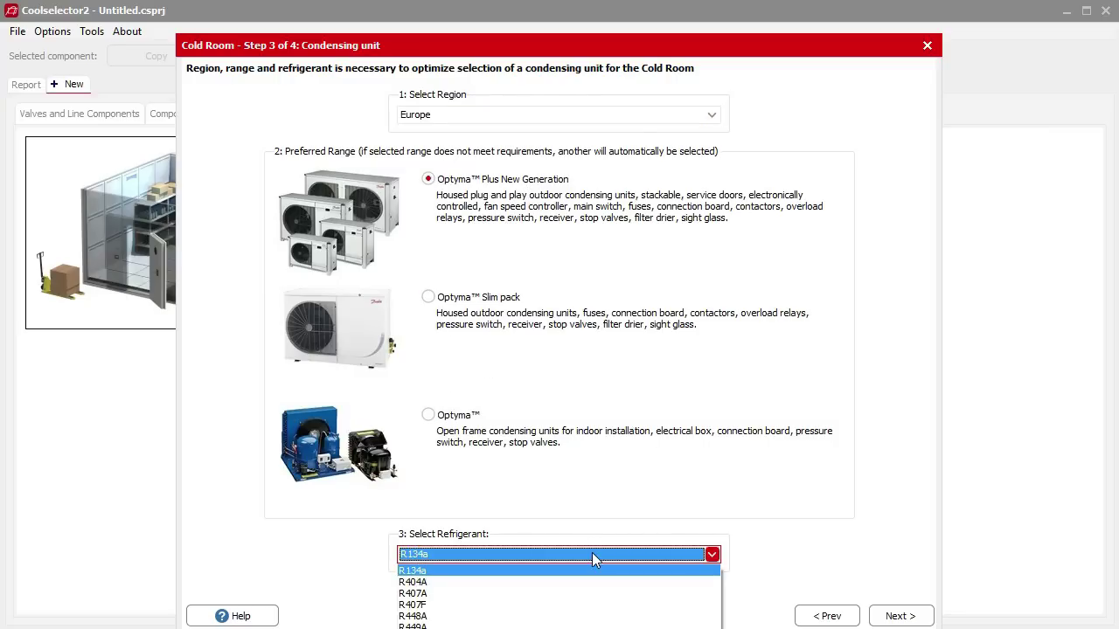
{"action": "left_click", "coordinate": [592, 556]}
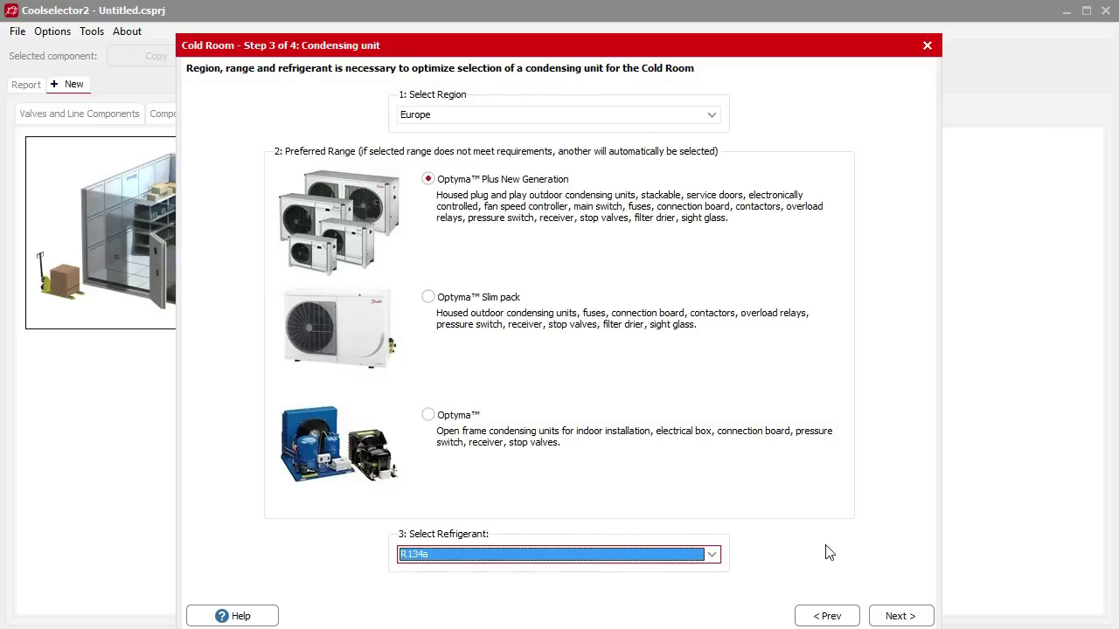
{"action": "left_click", "coordinate": [905, 617]}
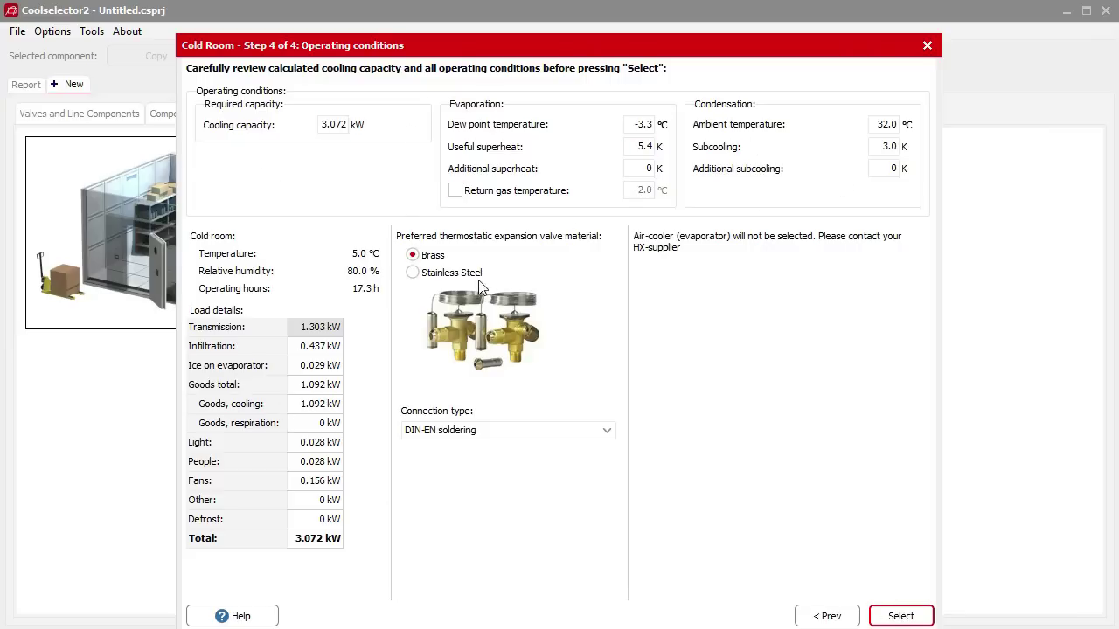
{"action": "left_click", "coordinate": [914, 617]}
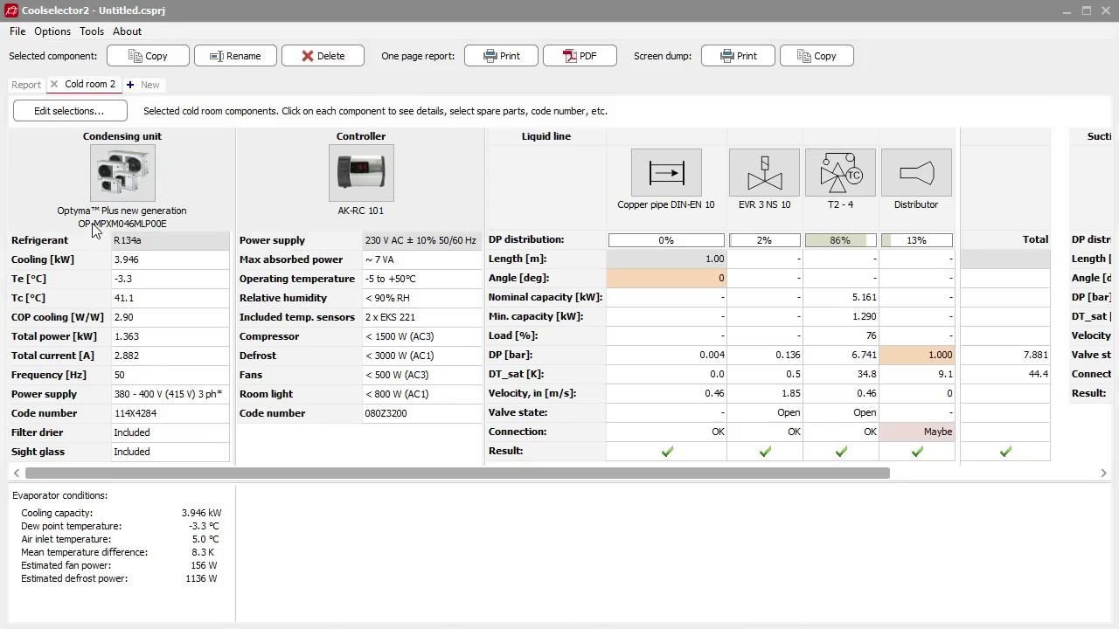
{"action": "left_click_drag", "start_coordinate": [387, 474], "coordinate": [593, 475]}
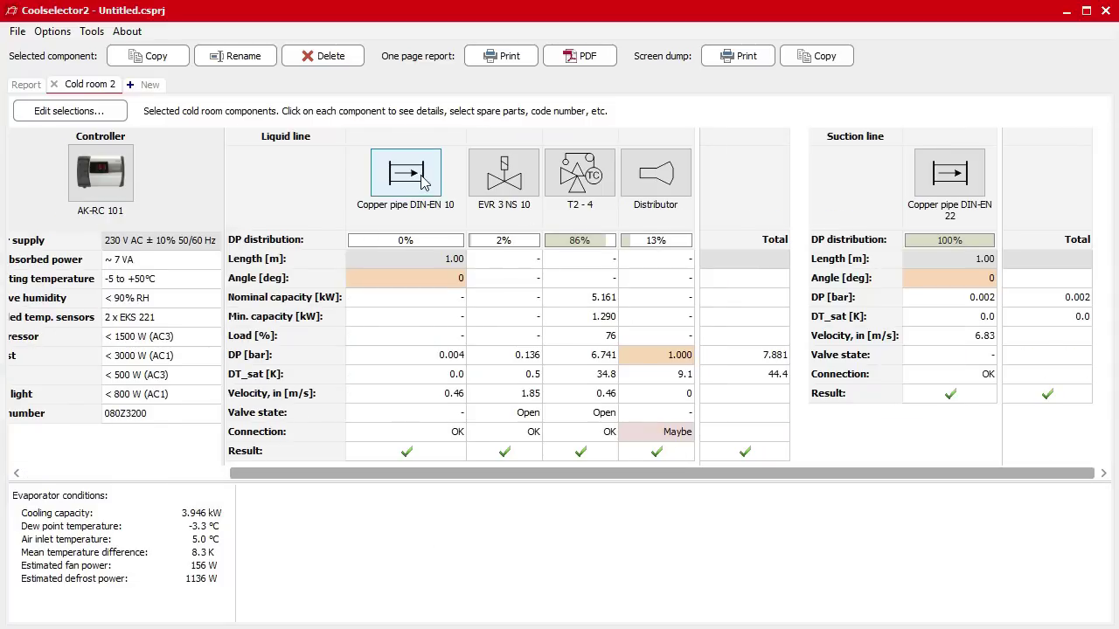
{"action": "left_click", "coordinate": [657, 190]}
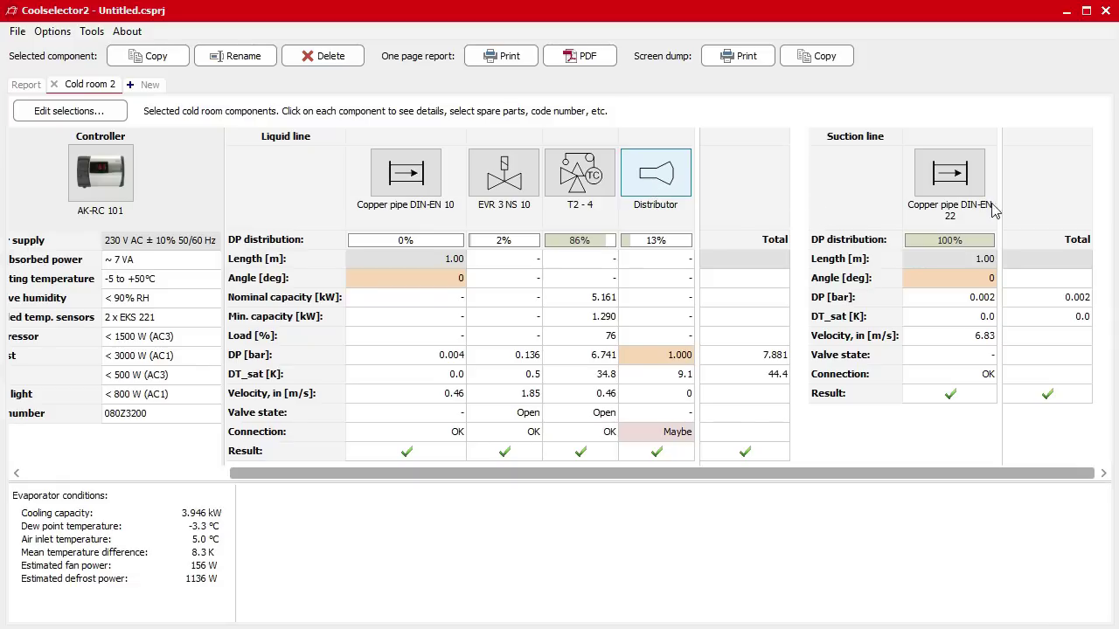
{"action": "left_click_drag", "start_coordinate": [1001, 473], "coordinate": [426, 471]}
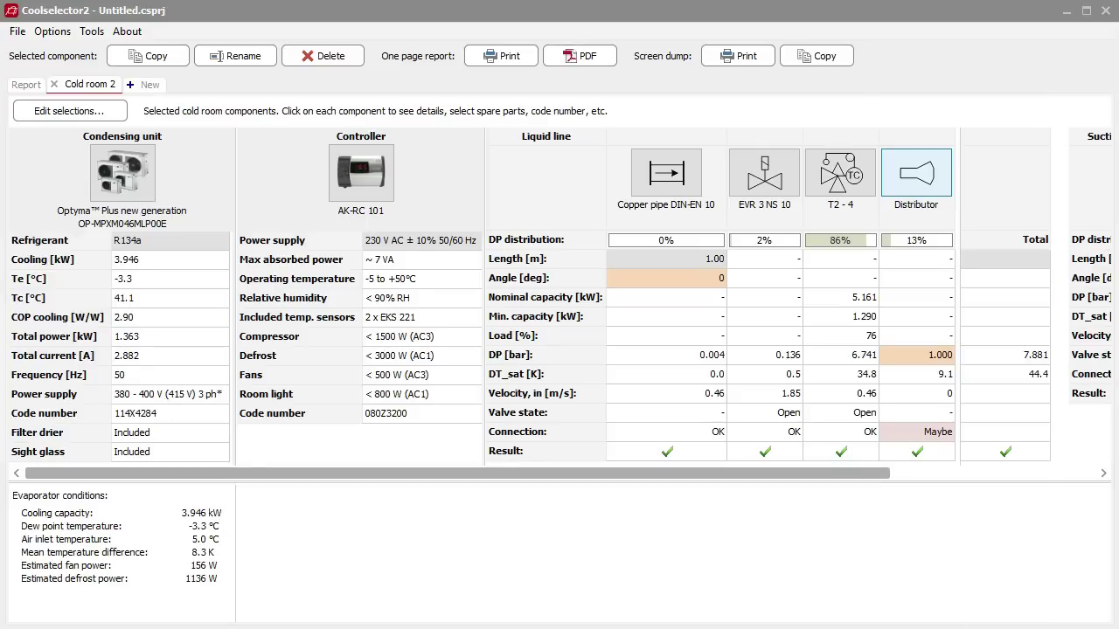
{"action": "key", "text": "Tab"}
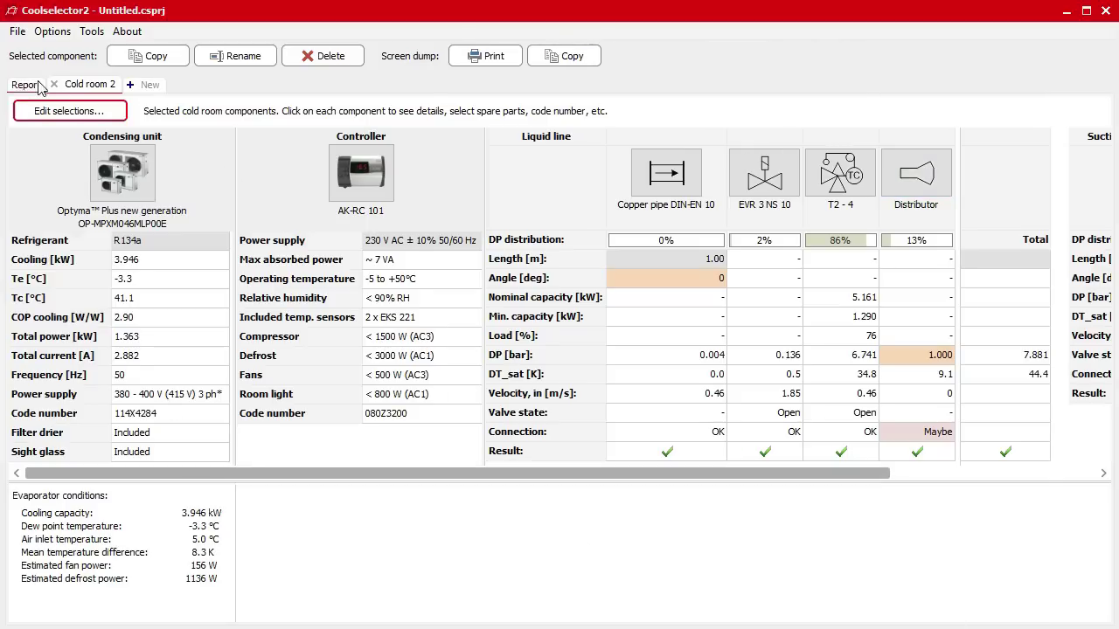
View the Cold room 2 detailed report and scroll through pages 2–5
{"action": "left_click", "coordinate": [24, 85]}
{"action": "scroll", "coordinate": [567, 419], "scroll_direction": "down", "scroll_amount": 20}
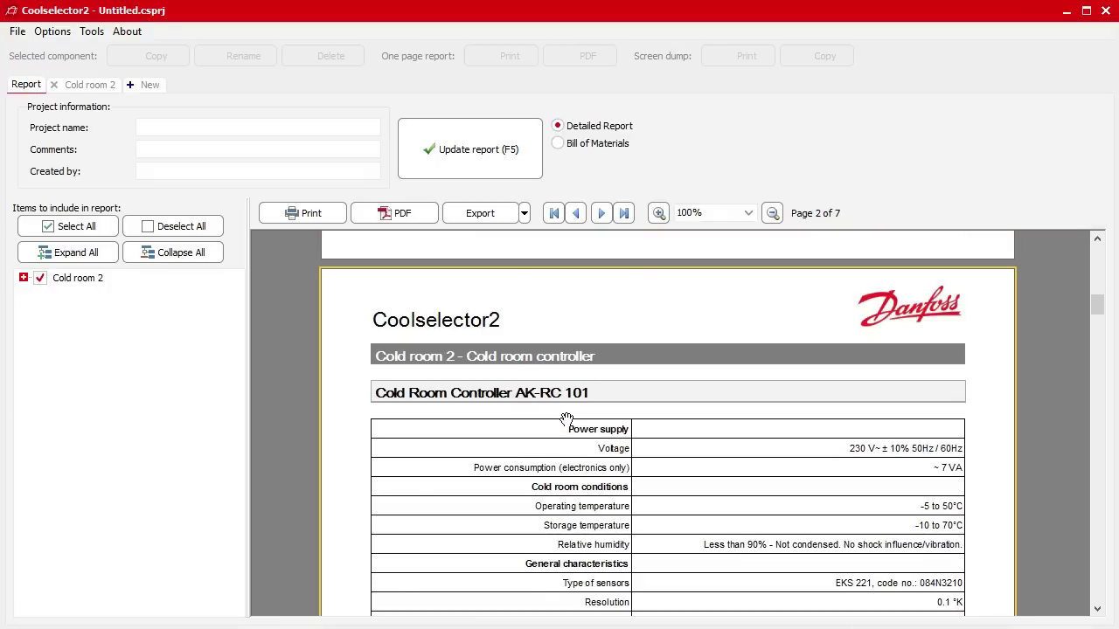
{"action": "scroll", "coordinate": [566, 420], "scroll_direction": "down", "scroll_amount": 15}
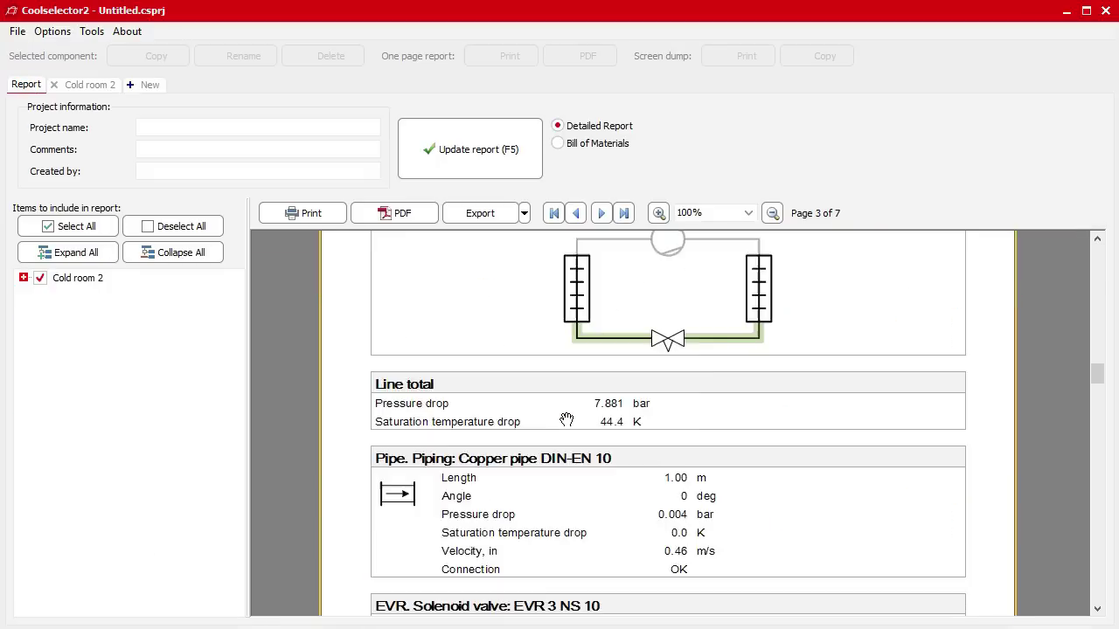
{"action": "scroll", "coordinate": [567, 419], "scroll_direction": "down", "scroll_amount": 8}
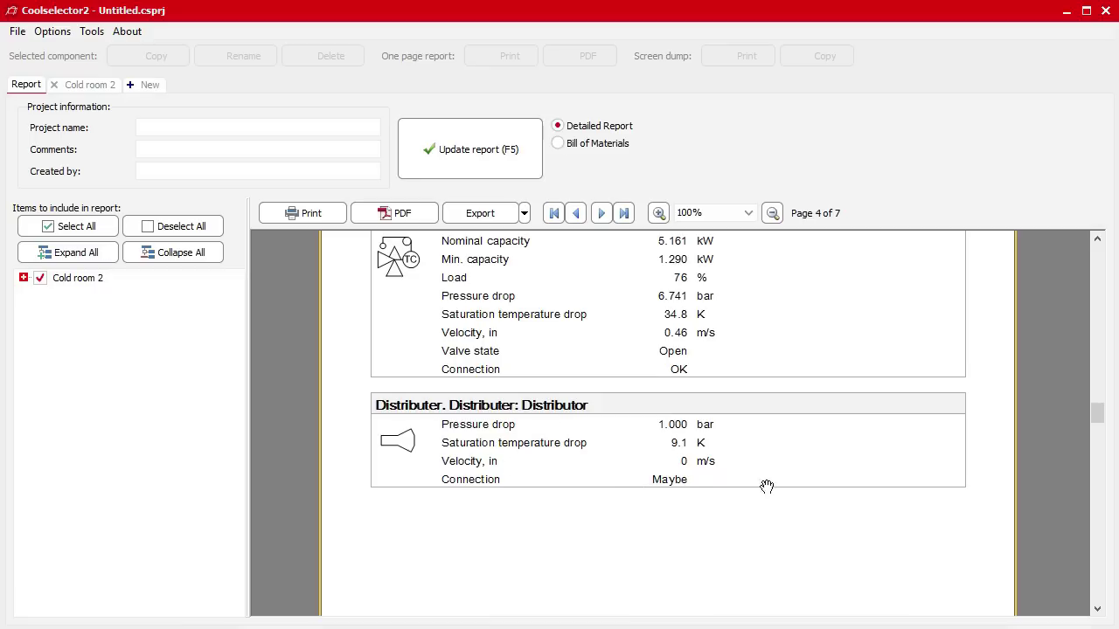
{"action": "scroll", "coordinate": [836, 521], "scroll_direction": "down", "scroll_amount": 8}
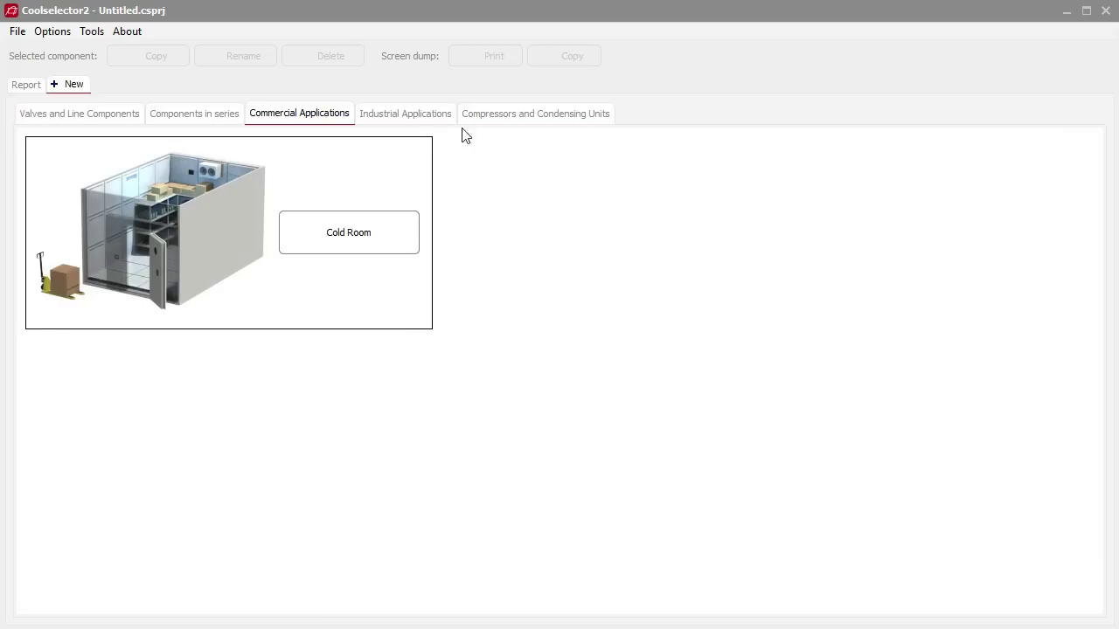
Start an Evaporator Valve Station with DIN-EN butt-weld connections and pipes included
{"action": "left_click", "coordinate": [406, 120]}
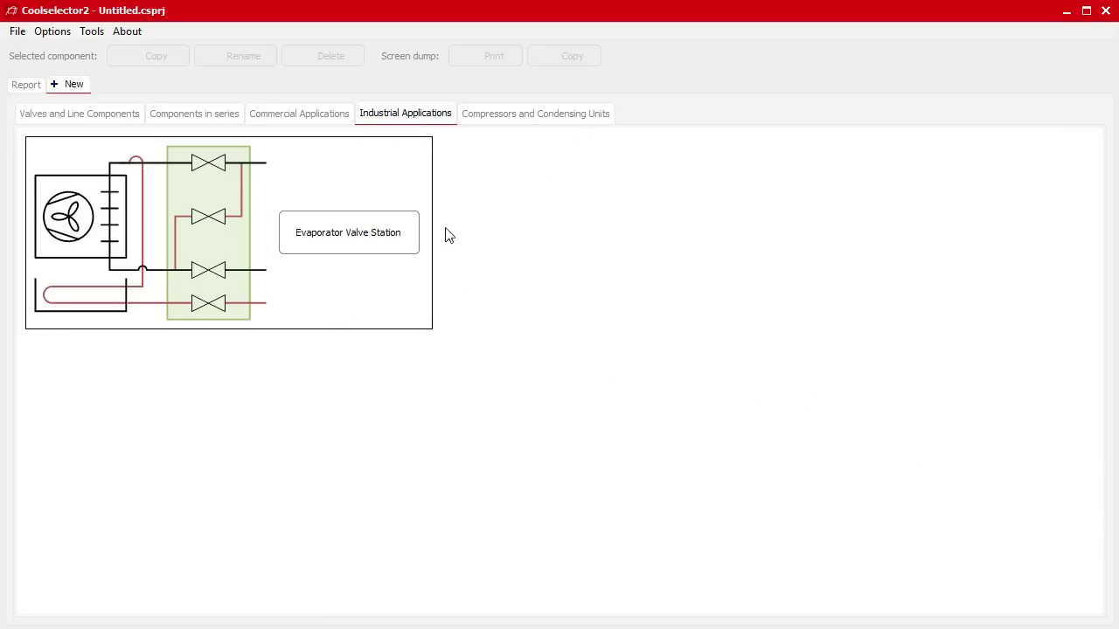
{"action": "left_click", "coordinate": [373, 248]}
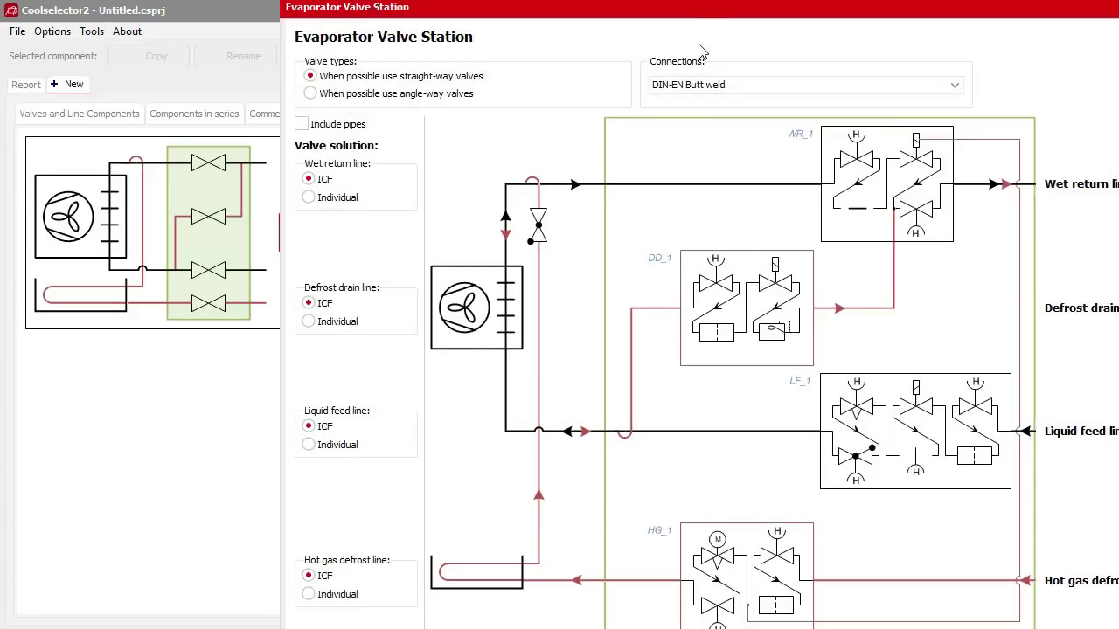
{"action": "left_click_drag", "start_coordinate": [730, 7], "coordinate": [537, 15]}
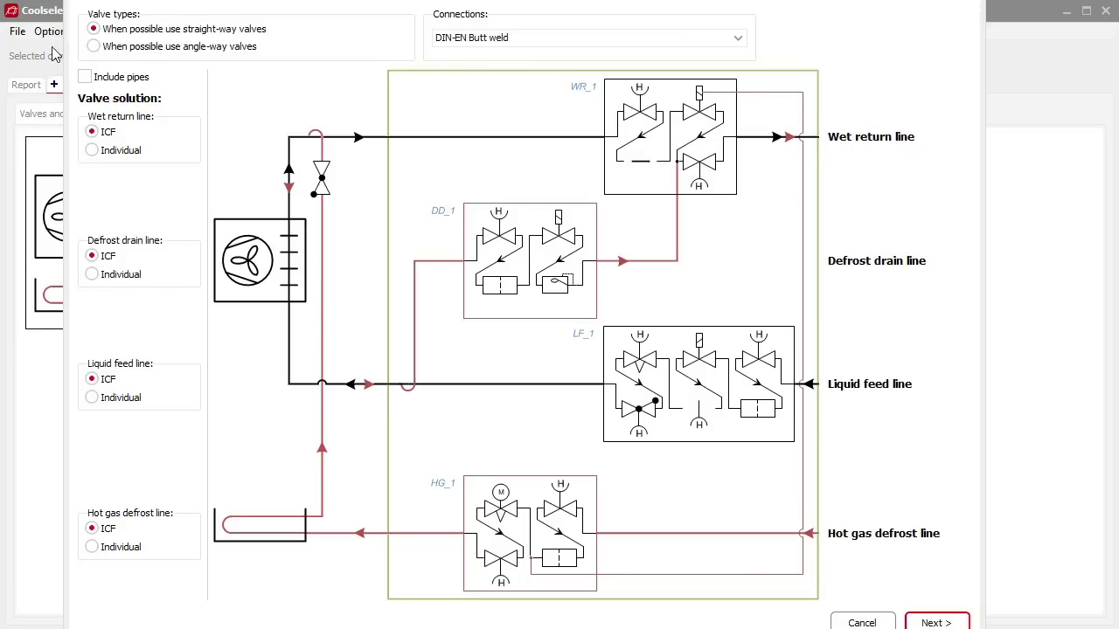
{"action": "left_click", "coordinate": [571, 35]}
{"action": "left_click", "coordinate": [574, 40]}
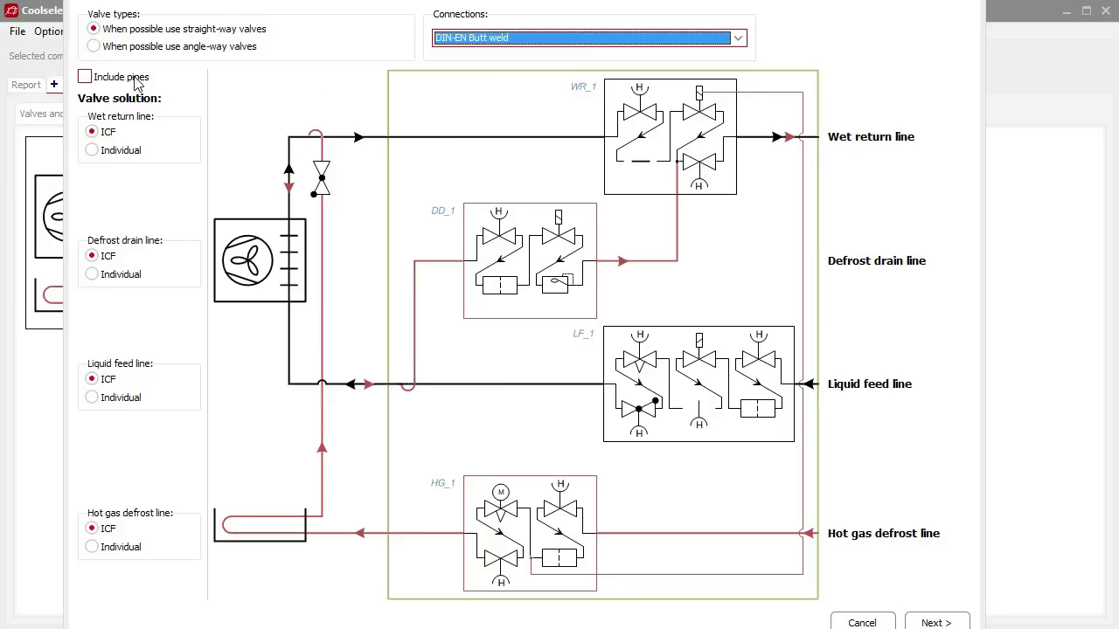
{"action": "left_click", "coordinate": [93, 77]}
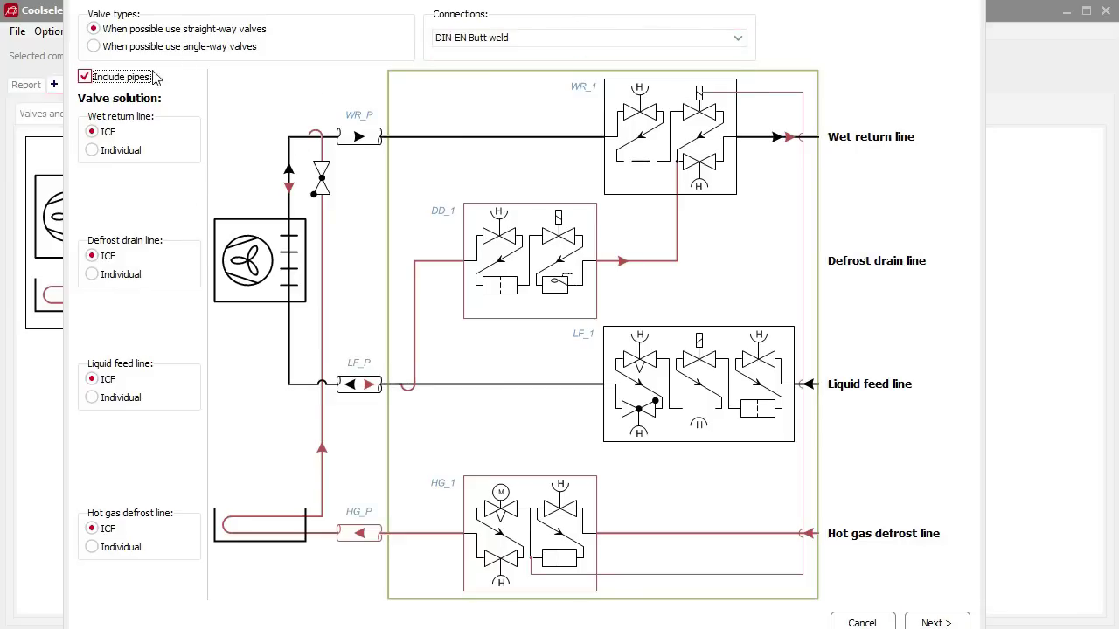
Pass the height page and confirm R134a operation conditions to create the station
{"action": "left_click", "coordinate": [954, 623]}
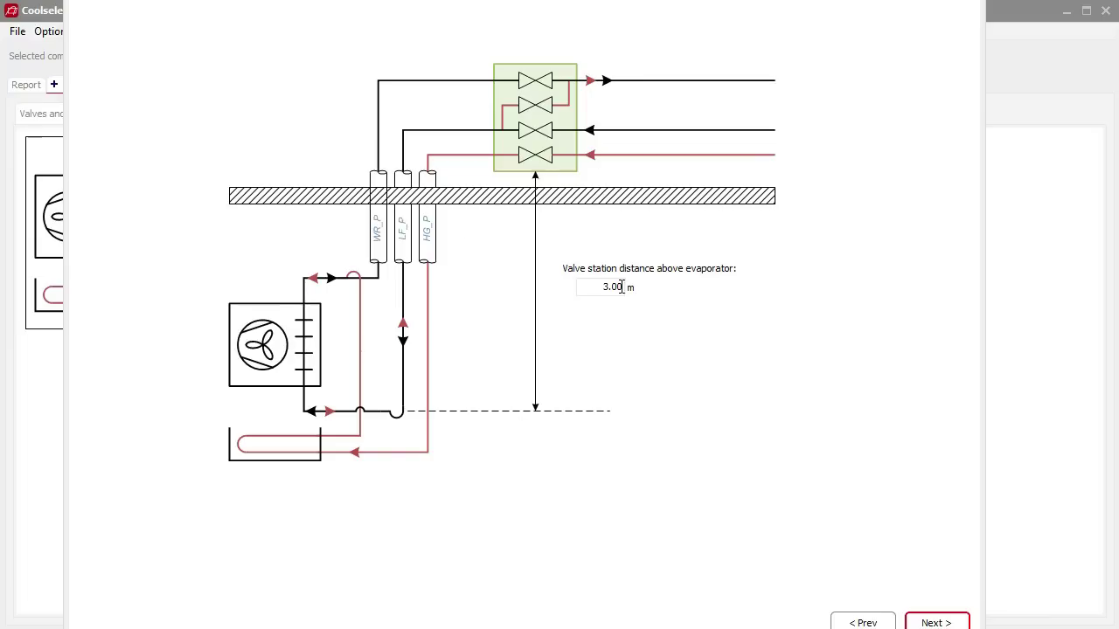
{"action": "left_click", "coordinate": [935, 620]}
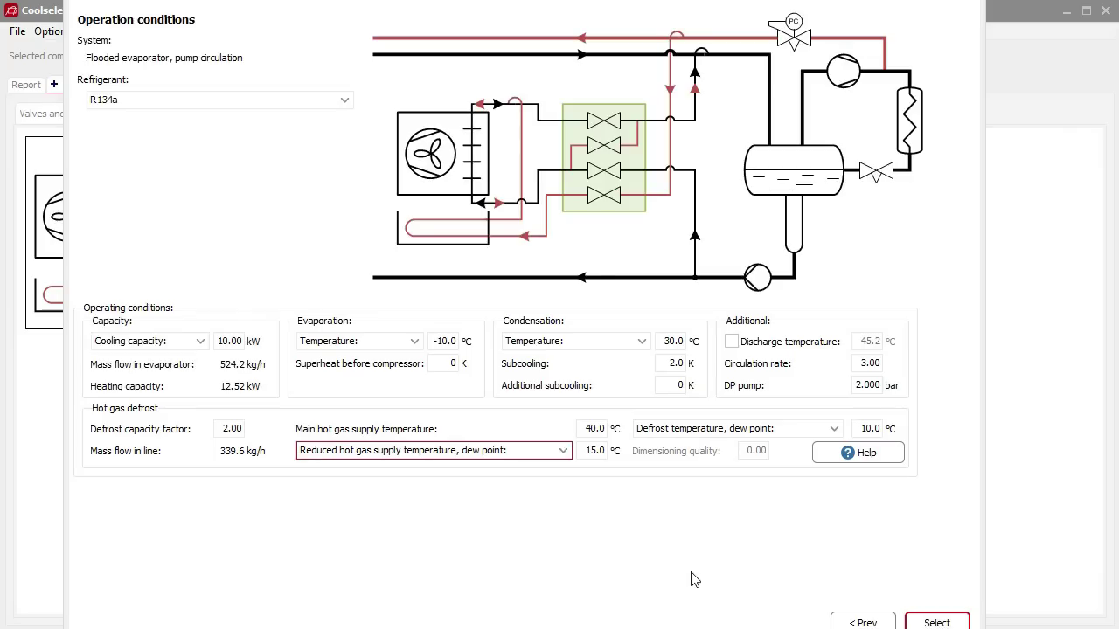
{"action": "left_click", "coordinate": [136, 102]}
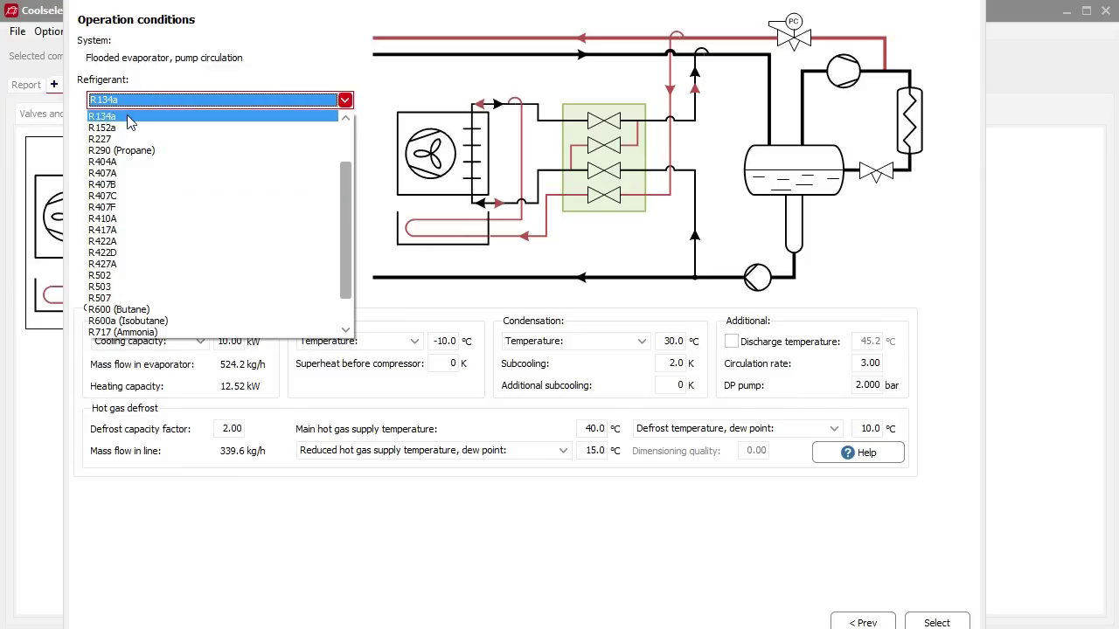
{"action": "left_click", "coordinate": [130, 123]}
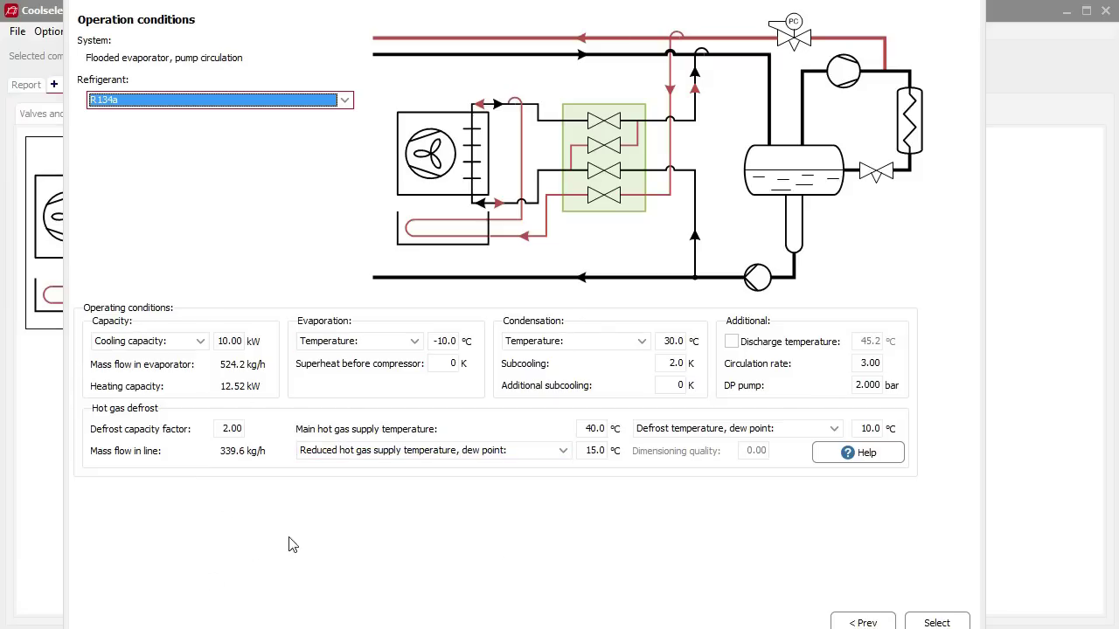
{"action": "left_click", "coordinate": [936, 622]}
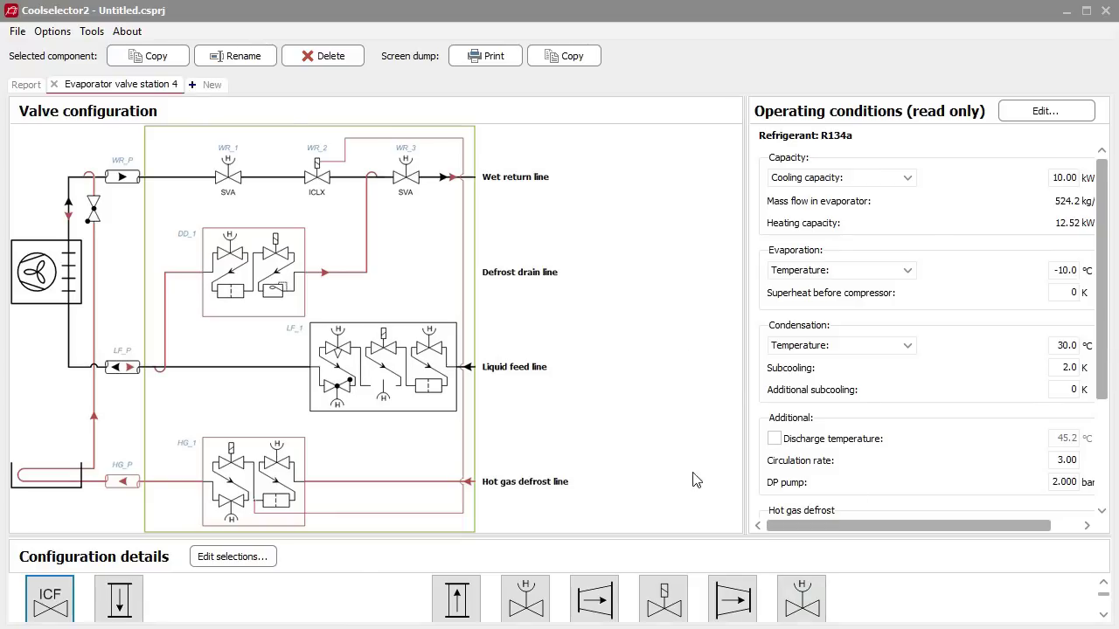
Enlarge configuration details, highlight the wet return line, then switch to the project report
{"action": "left_click_drag", "start_coordinate": [367, 540], "coordinate": [392, 346]}
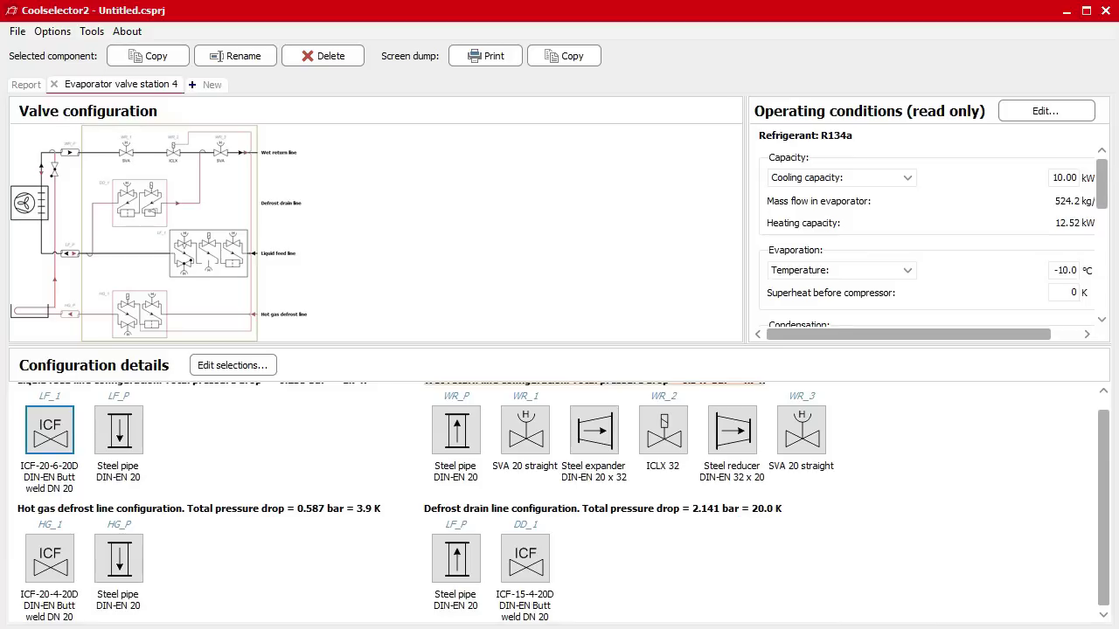
{"action": "left_click", "coordinate": [972, 522]}
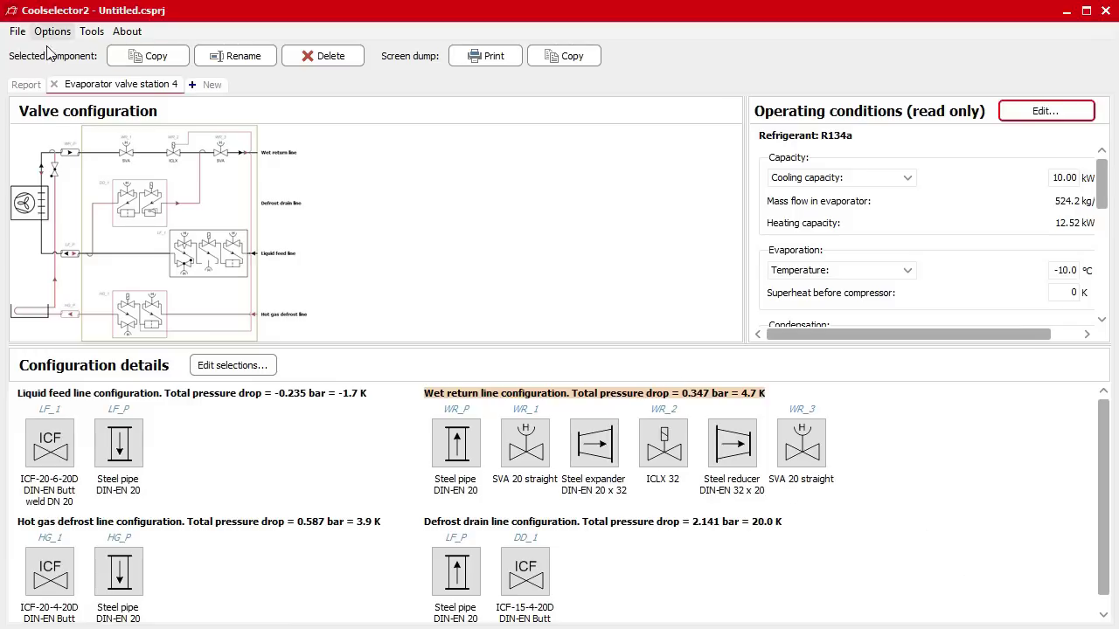
{"action": "left_click", "coordinate": [25, 85]}
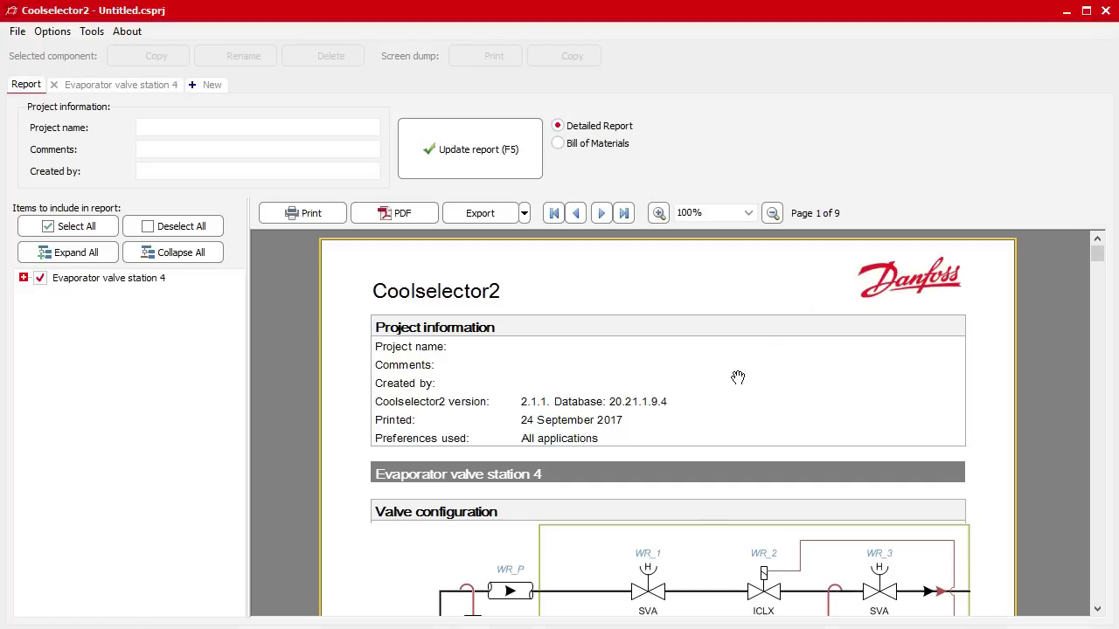
Scroll the Evaporator valve station 4 report down to page 9 and back up
{"action": "scroll", "coordinate": [738, 378], "scroll_direction": "down", "scroll_amount": 10}
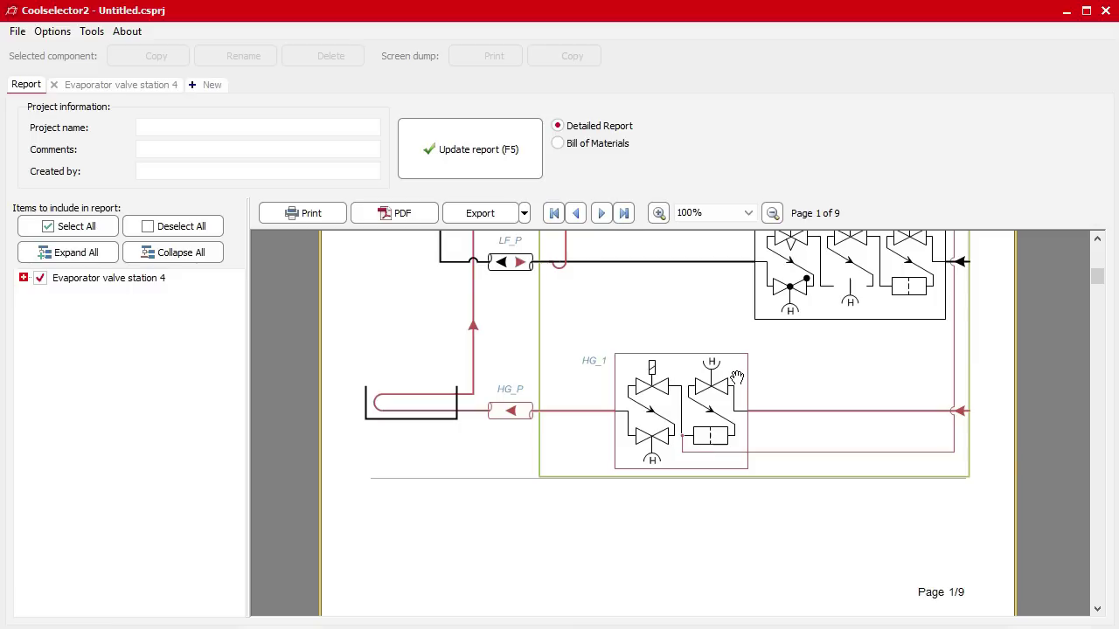
{"action": "scroll", "coordinate": [737, 377], "scroll_direction": "down", "scroll_amount": 10}
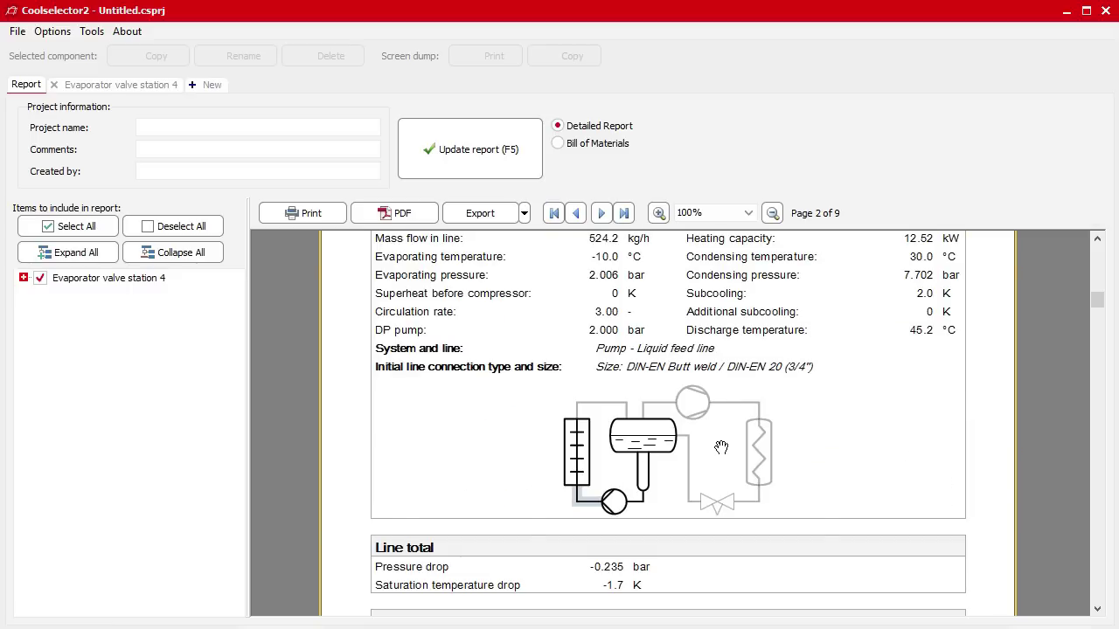
{"action": "scroll", "coordinate": [721, 447], "scroll_direction": "down", "scroll_amount": 15}
{"action": "scroll", "coordinate": [721, 444], "scroll_direction": "down", "scroll_amount": 20}
{"action": "scroll", "coordinate": [721, 445], "scroll_direction": "down", "scroll_amount": 20}
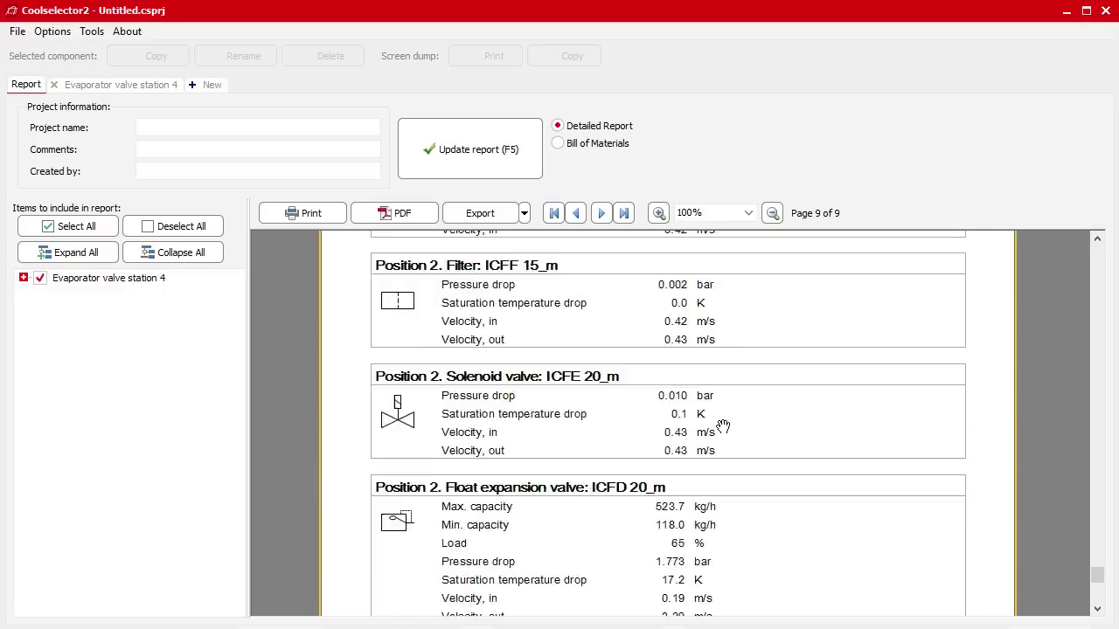
{"action": "scroll", "coordinate": [723, 426], "scroll_direction": "down", "scroll_amount": 5}
{"action": "scroll", "coordinate": [789, 542], "scroll_direction": "up", "scroll_amount": 20}
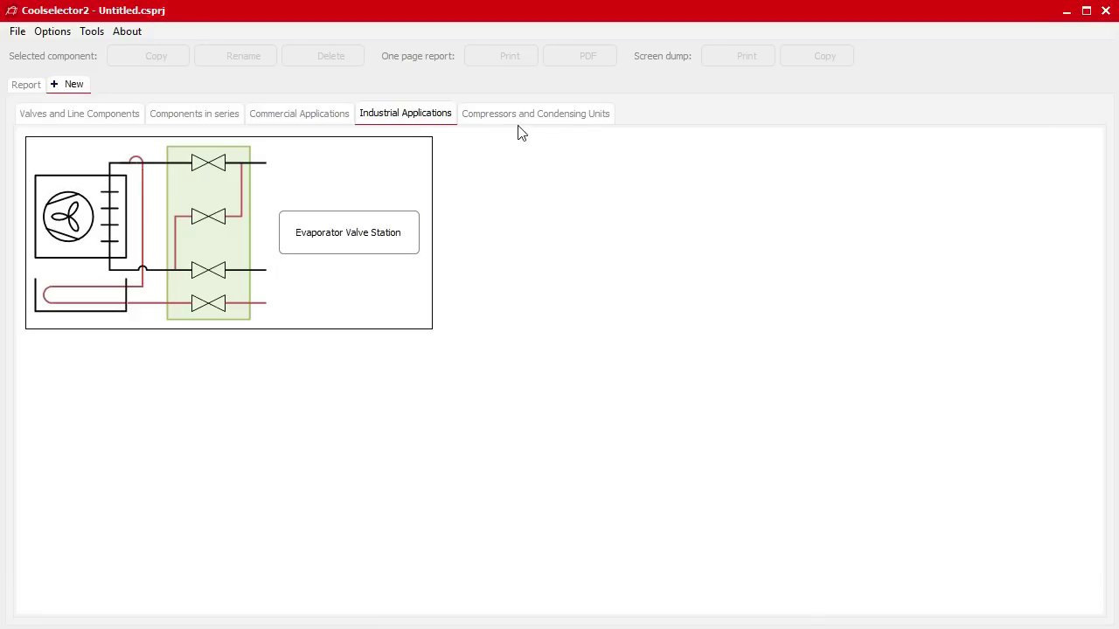
Choose Compressors and Condensing Units, then start a Compressors selection calculation
{"action": "left_click", "coordinate": [553, 116]}
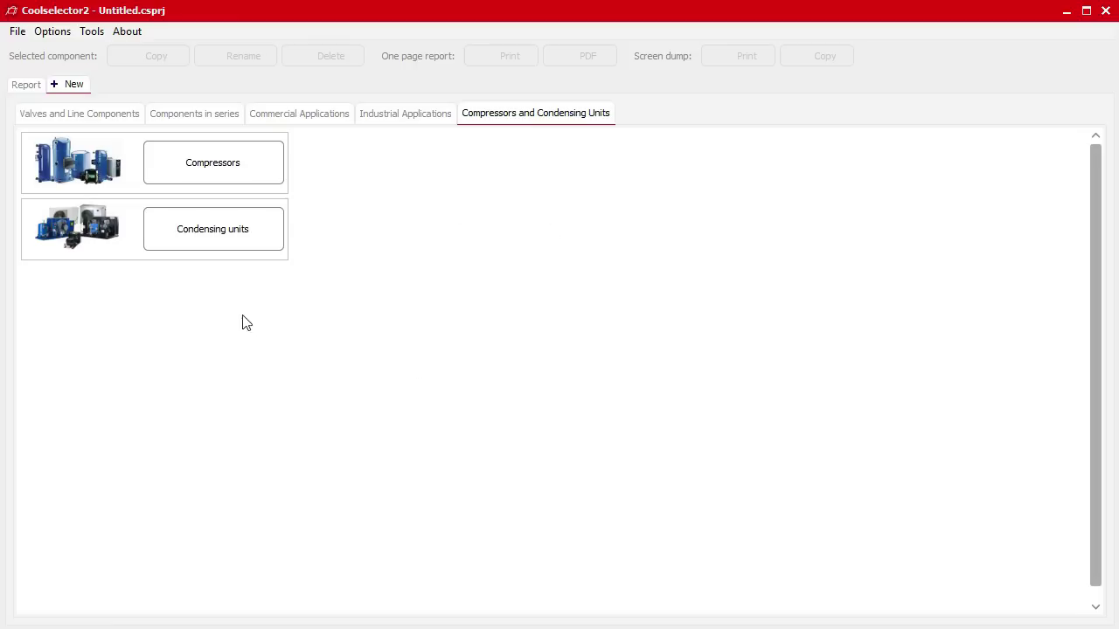
{"action": "left_click", "coordinate": [201, 165]}
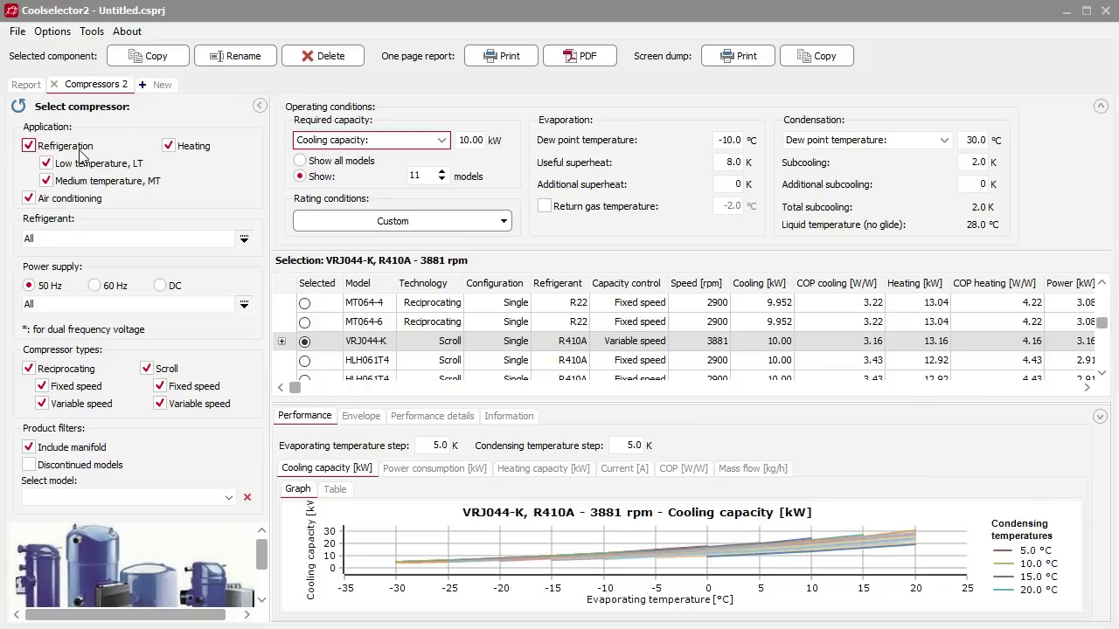
Drop heating and air conditioning and filter the compressors to a single refrigerant
{"action": "left_click", "coordinate": [170, 147]}
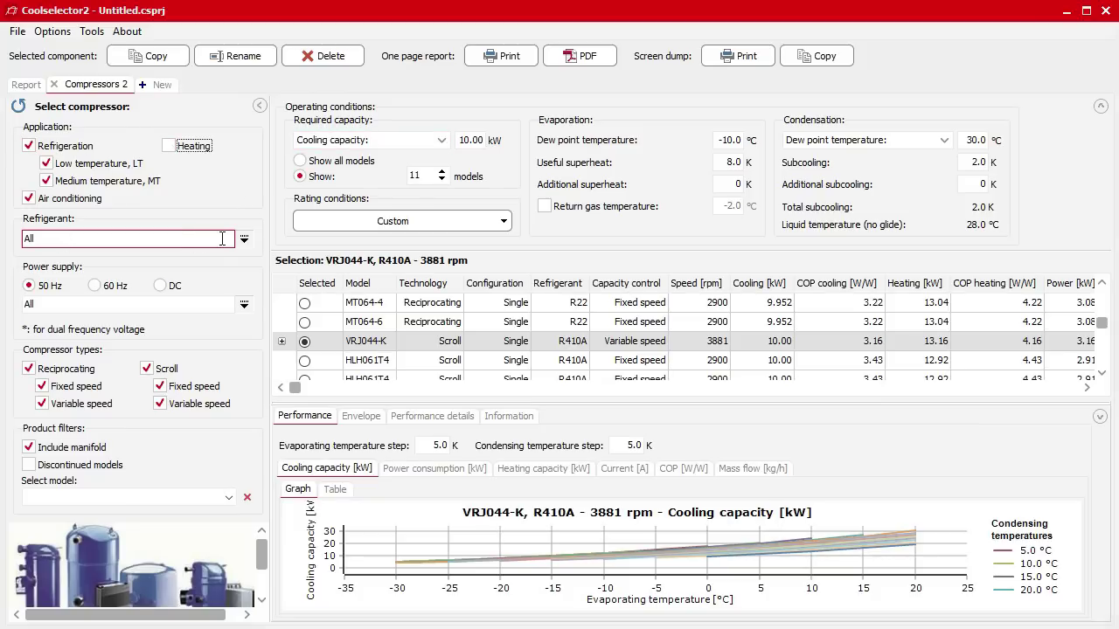
{"action": "left_click", "coordinate": [245, 240]}
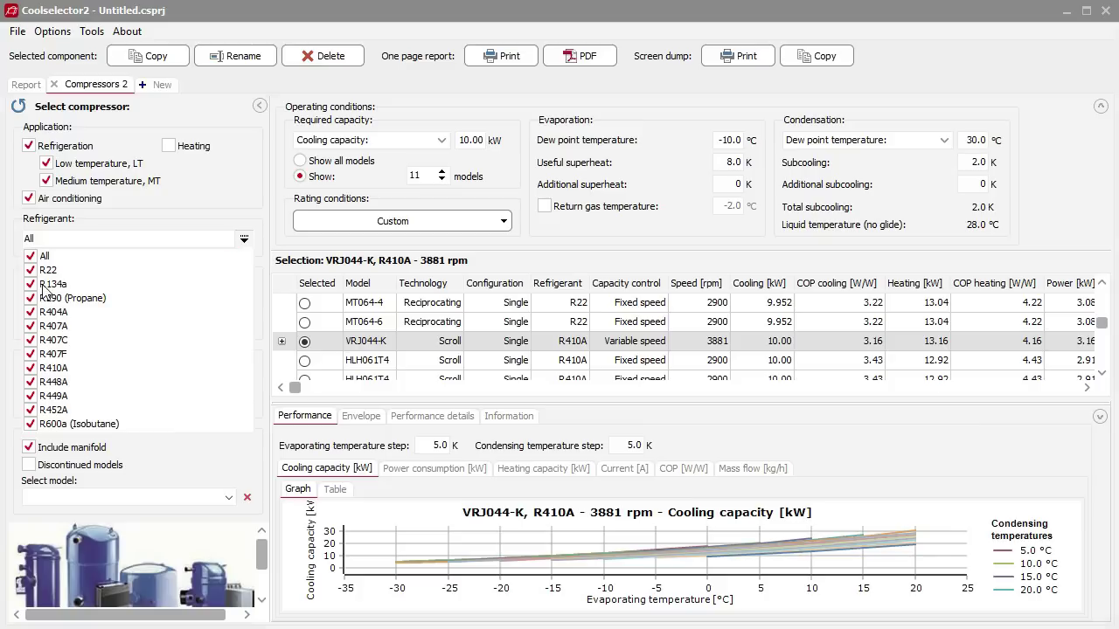
{"action": "left_click", "coordinate": [31, 257]}
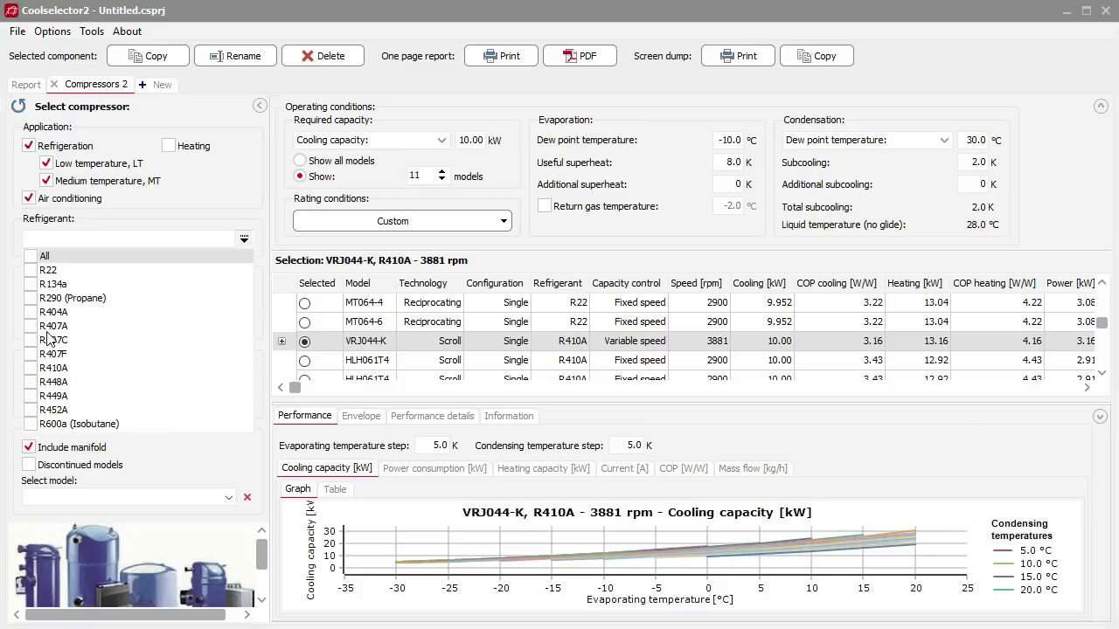
{"action": "left_click", "coordinate": [31, 368]}
{"action": "left_click", "coordinate": [218, 203]}
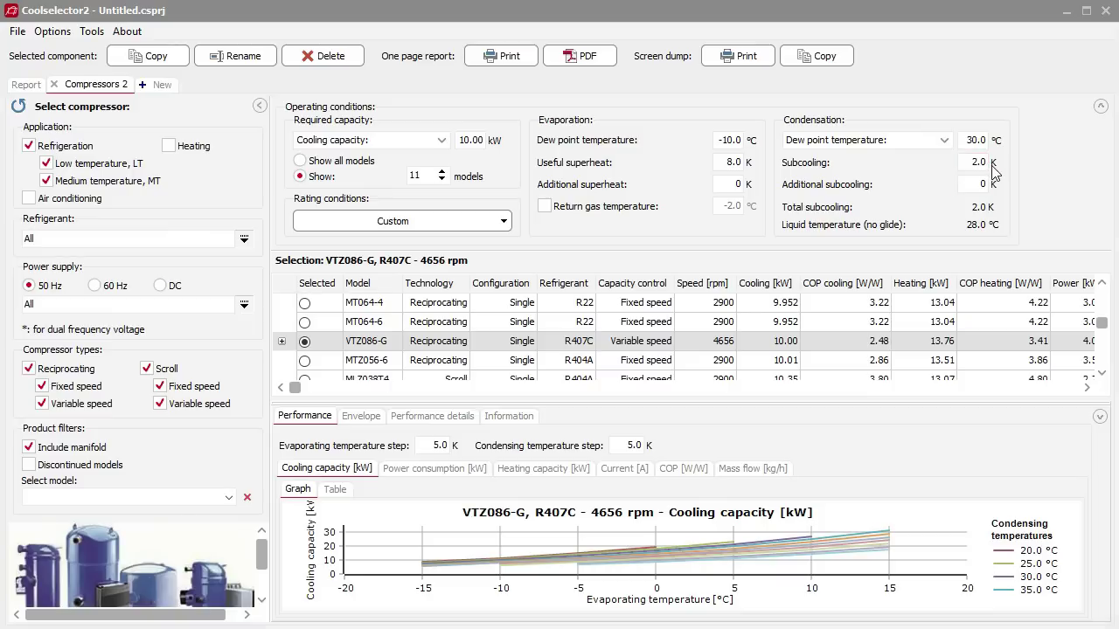
Compare the 11 results, select VTZ086-G at 4656 rpm, and enlarge its capacity chart
{"action": "left_click_drag", "start_coordinate": [671, 404], "coordinate": [671, 549]}
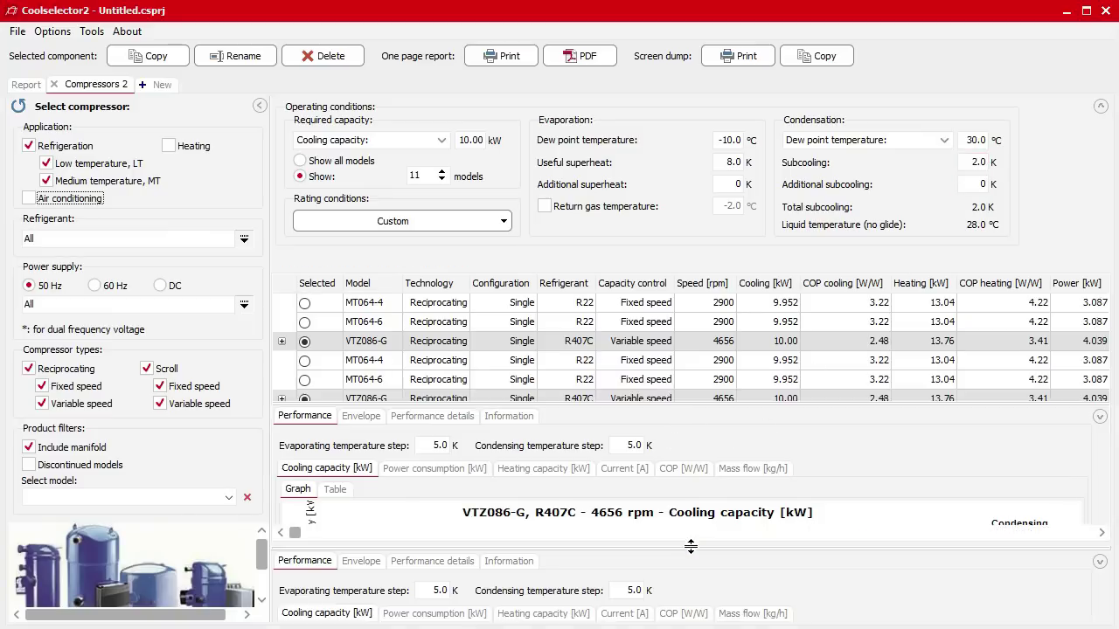
{"action": "left_click_drag", "start_coordinate": [295, 532], "coordinate": [1086, 532]}
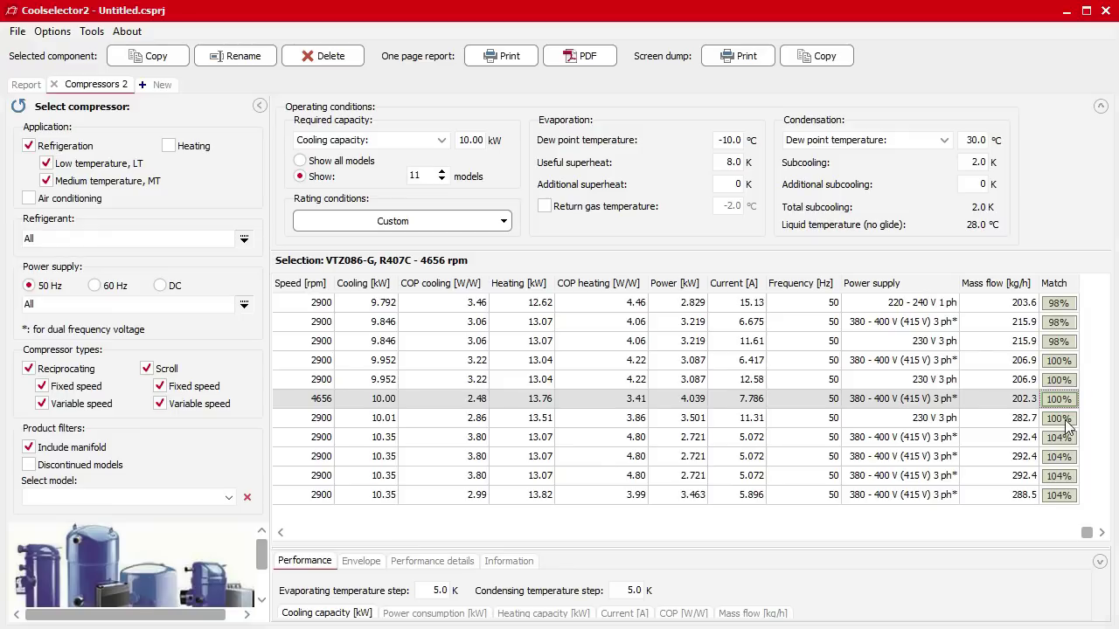
{"action": "left_click", "coordinate": [992, 398]}
{"action": "left_click", "coordinate": [988, 417]}
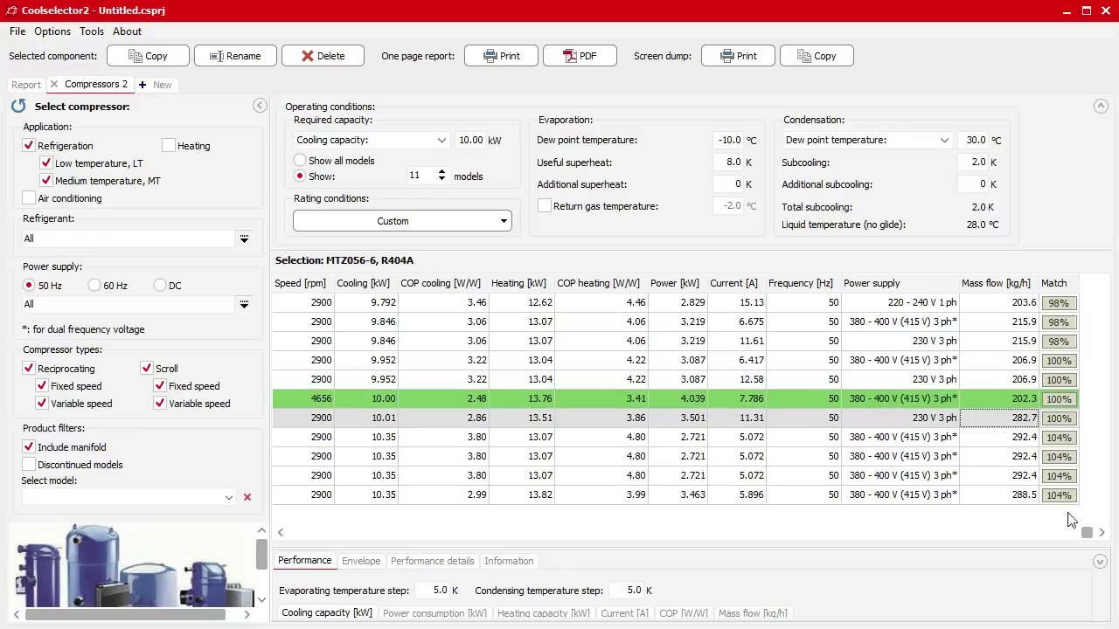
{"action": "left_click_drag", "start_coordinate": [1087, 533], "coordinate": [253, 535]}
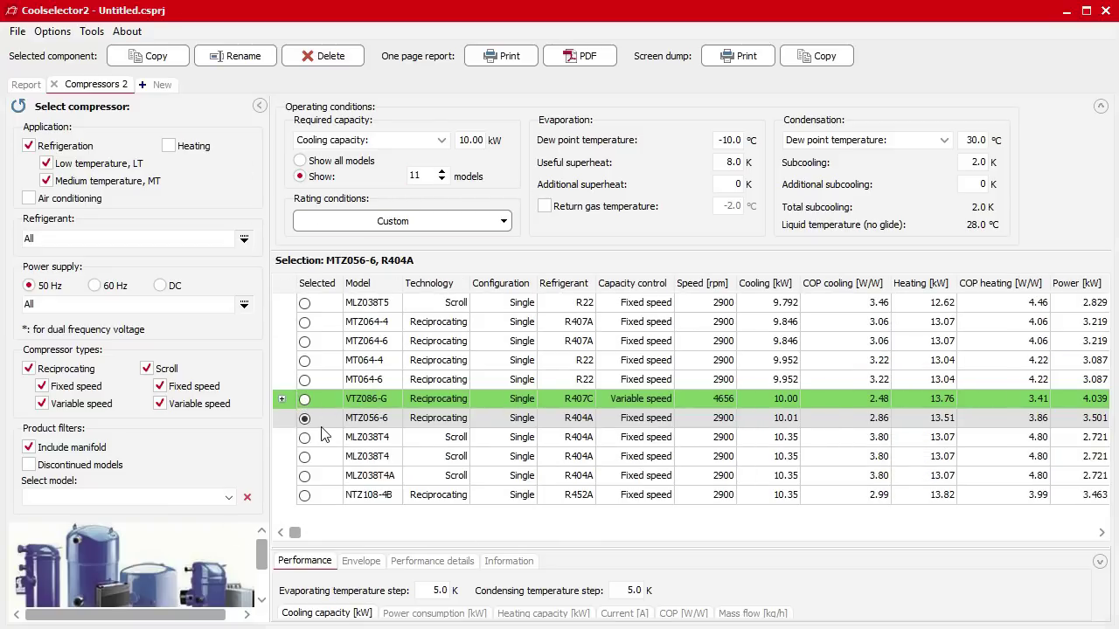
{"action": "left_click", "coordinate": [304, 400]}
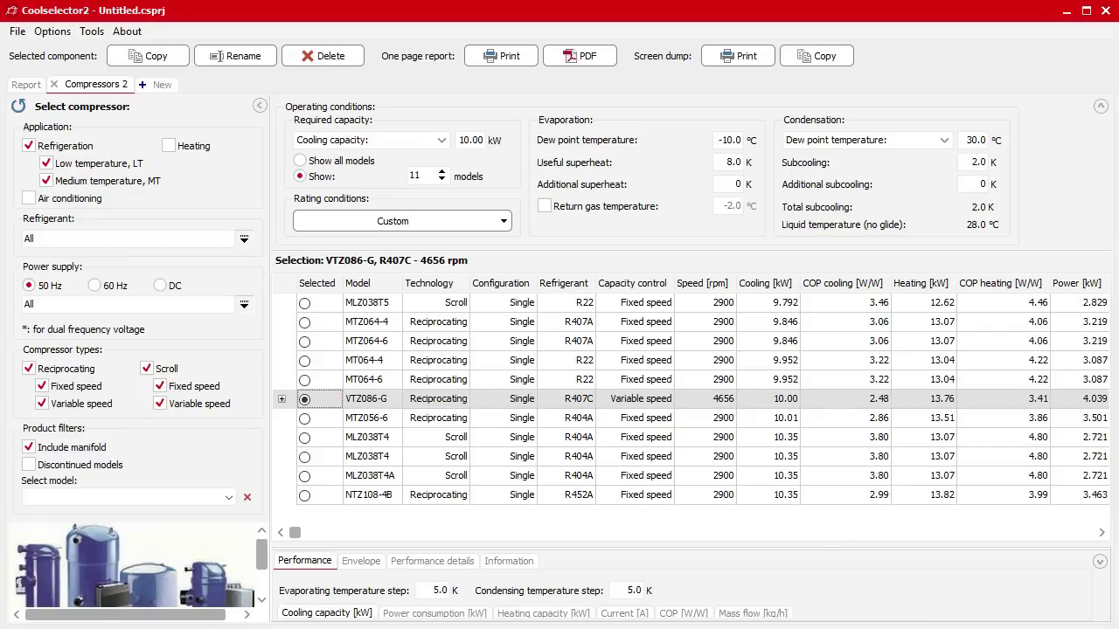
{"action": "left_click_drag", "start_coordinate": [666, 549], "coordinate": [668, 318]}
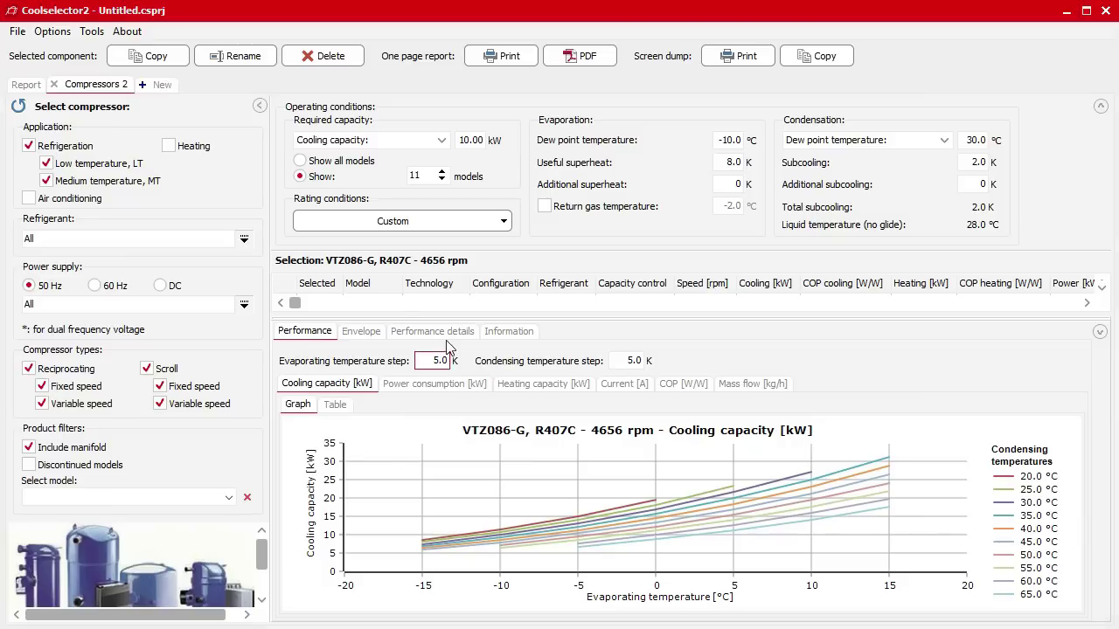
Review the VTZ086-G envelope, cycle state points, and code number information
{"action": "left_click", "coordinate": [362, 334]}
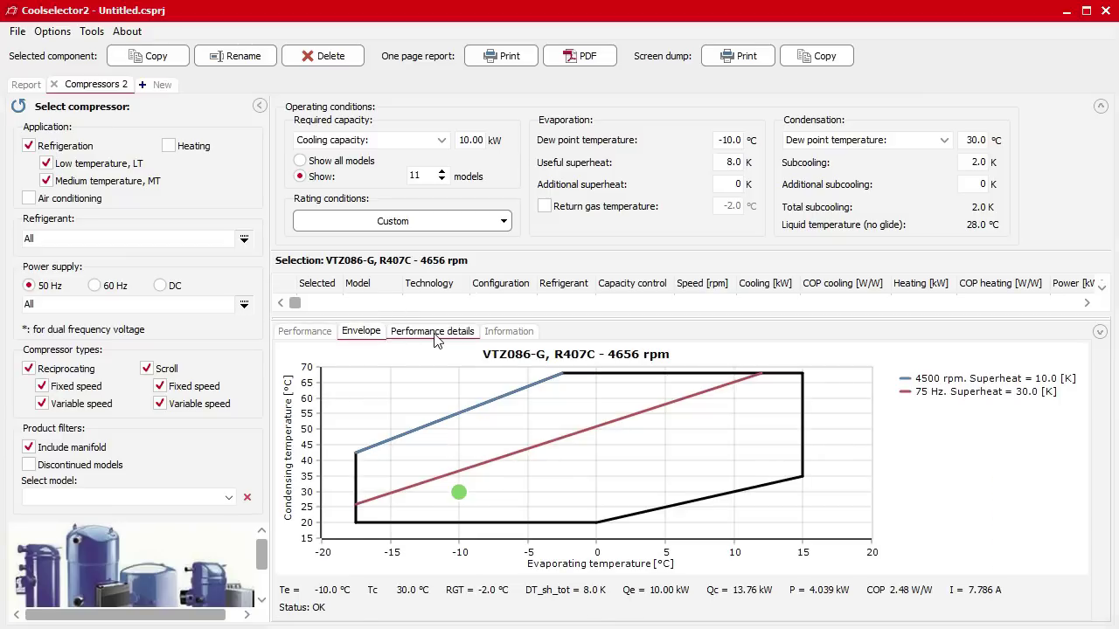
{"action": "left_click", "coordinate": [437, 339]}
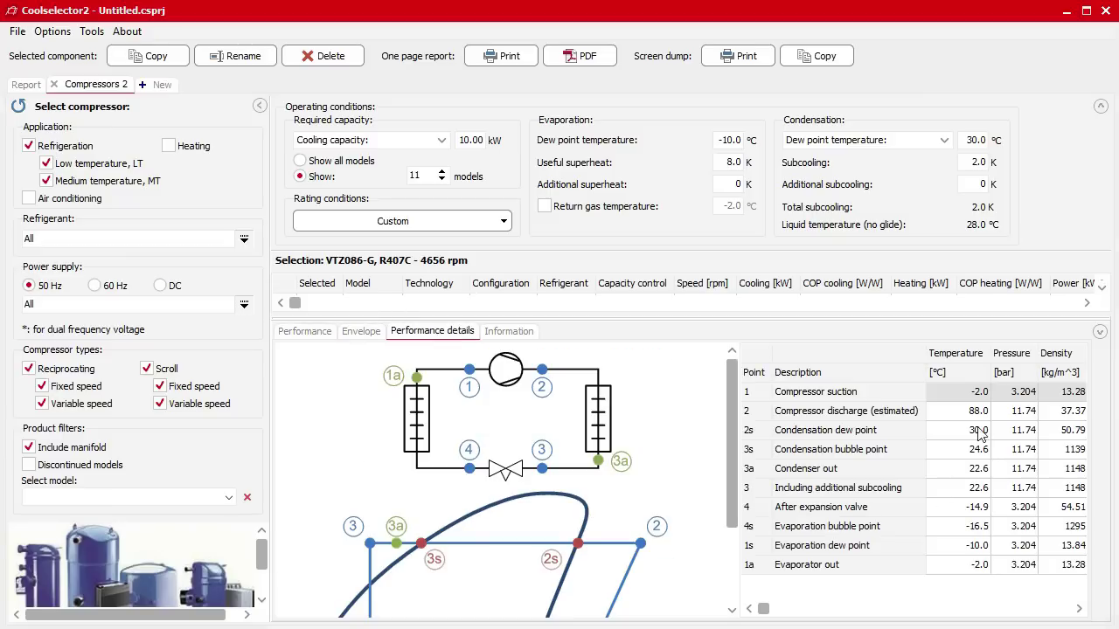
{"action": "left_click", "coordinate": [494, 335]}
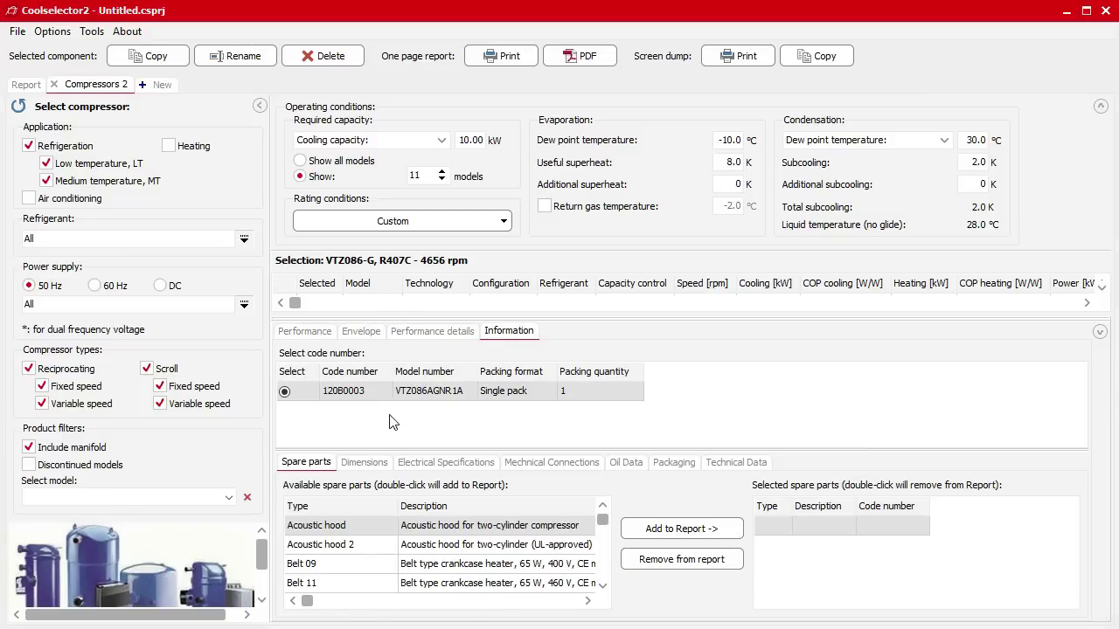
{"action": "left_click", "coordinate": [302, 335]}
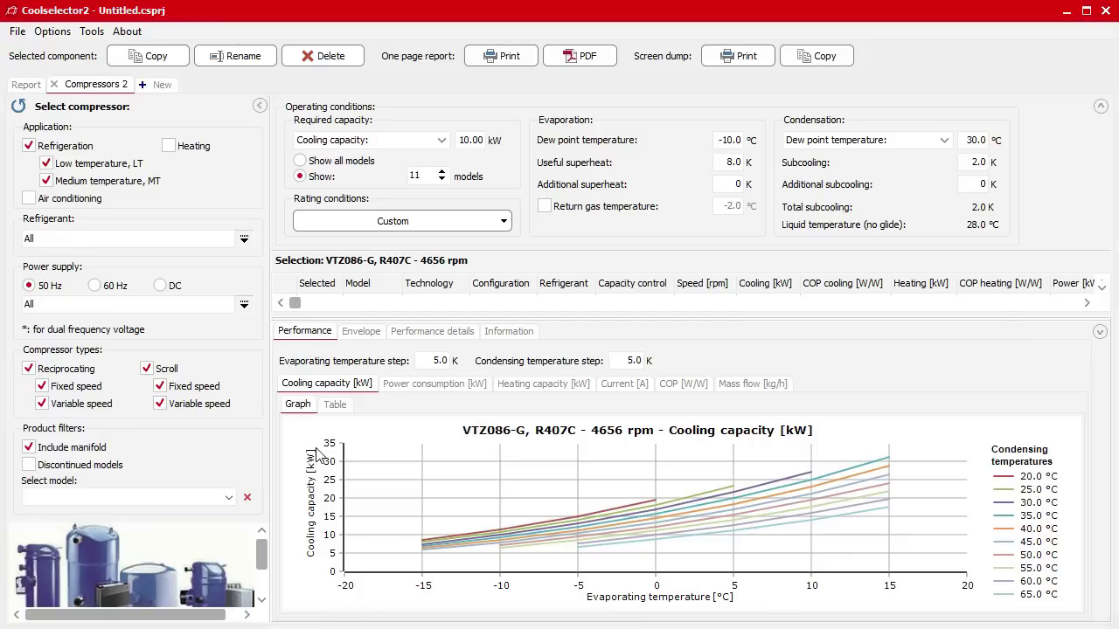
Plot power consumption, heating capacity, current, COP, and mass flow curves for VTZ086-G
{"action": "left_click", "coordinate": [424, 390]}
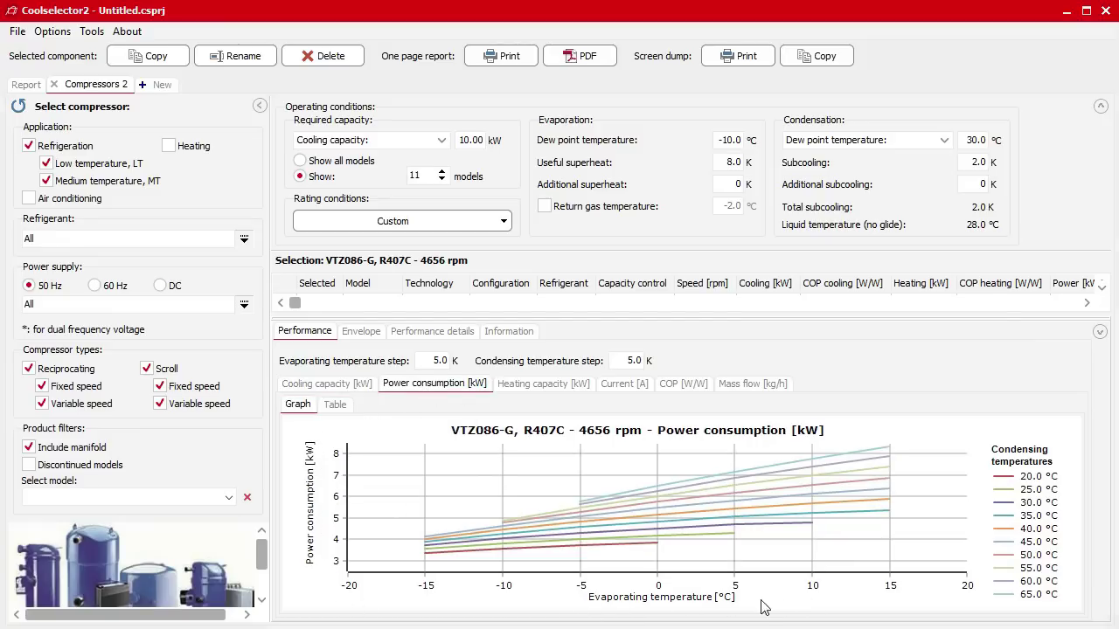
{"action": "left_click", "coordinate": [544, 389]}
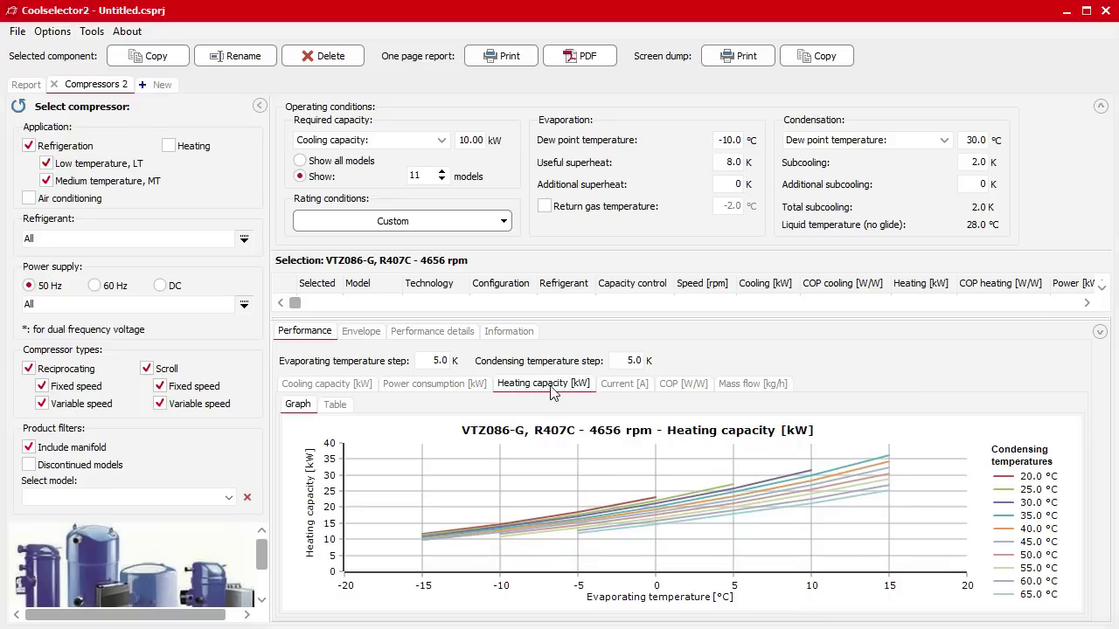
{"action": "left_click", "coordinate": [617, 393]}
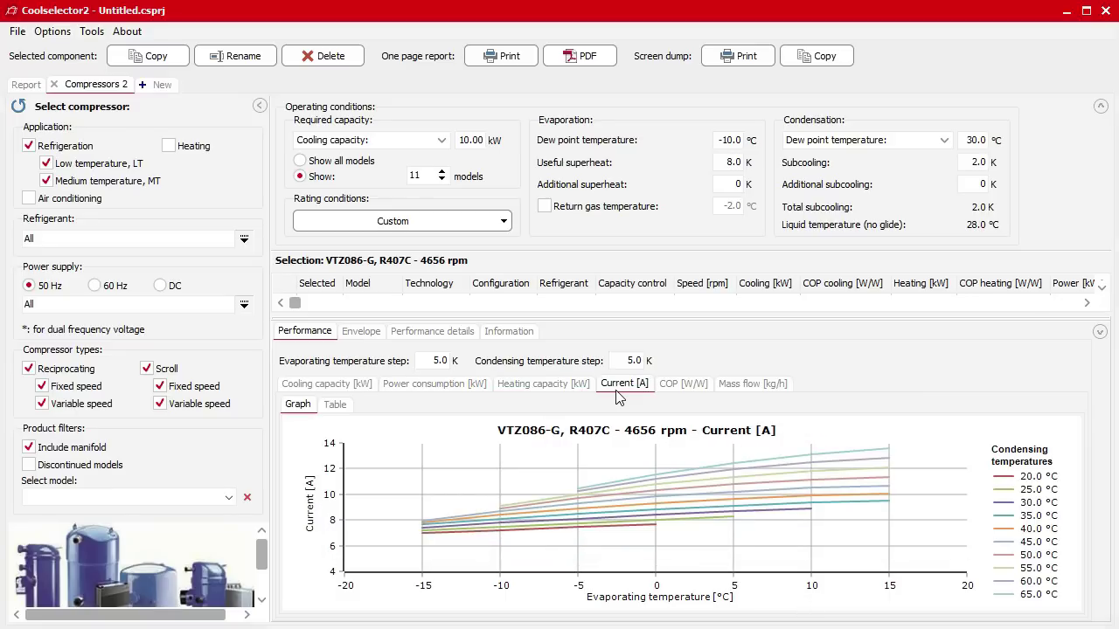
{"action": "left_click", "coordinate": [685, 390]}
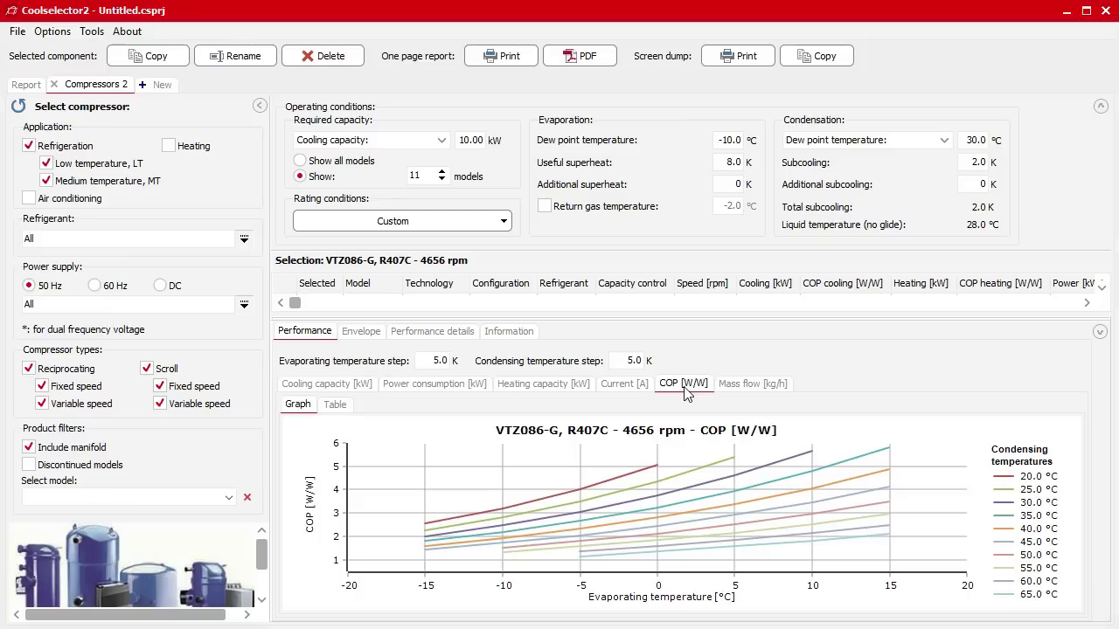
{"action": "left_click", "coordinate": [756, 389]}
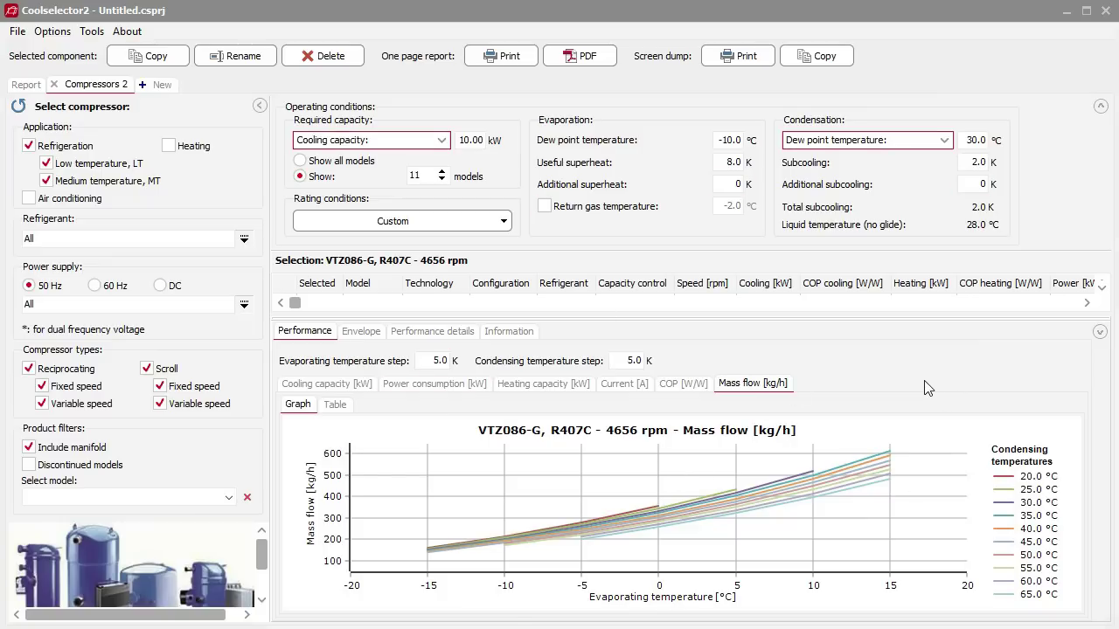
{"action": "left_click", "coordinate": [26, 85]}
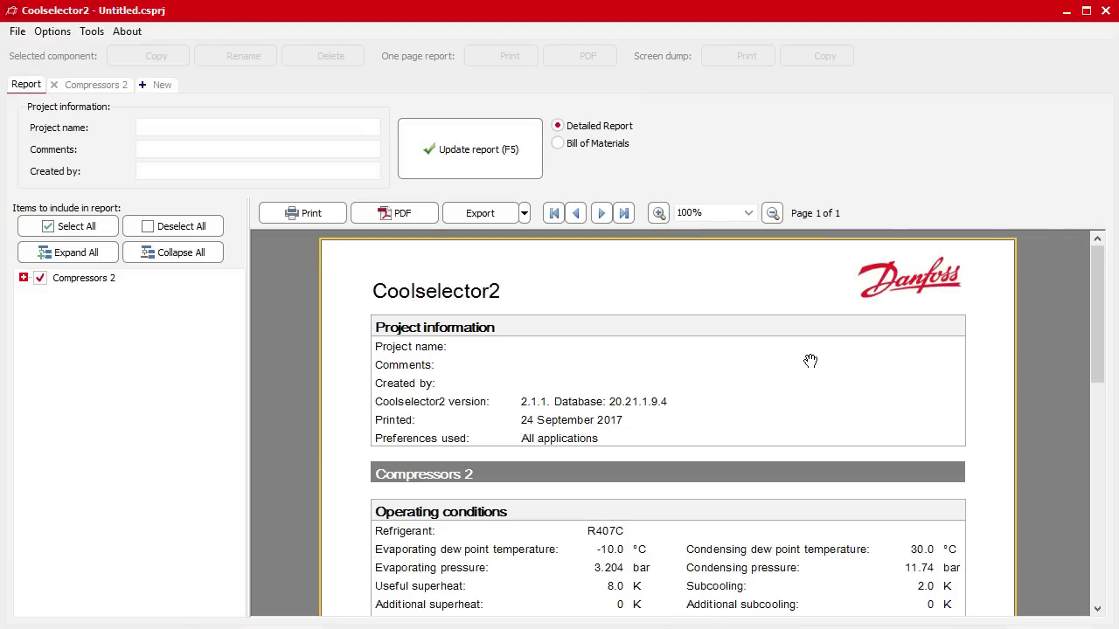
Scroll the report preview to the Compressors 2 VTZ086-G selection and code number
{"action": "scroll", "coordinate": [717, 393], "scroll_direction": "down", "scroll_amount": 7}
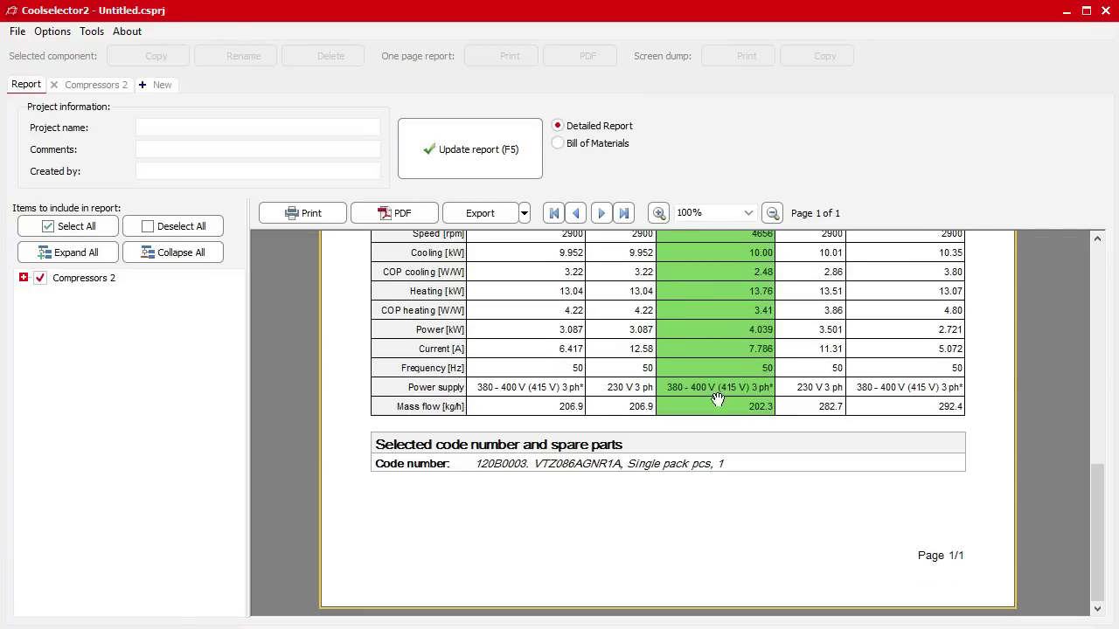
{"action": "scroll", "coordinate": [763, 563], "scroll_direction": "up", "scroll_amount": 2}
{"action": "scroll", "coordinate": [763, 563], "scroll_direction": "up", "scroll_amount": 3}
{"action": "scroll", "coordinate": [763, 564], "scroll_direction": "down", "scroll_amount": 3}
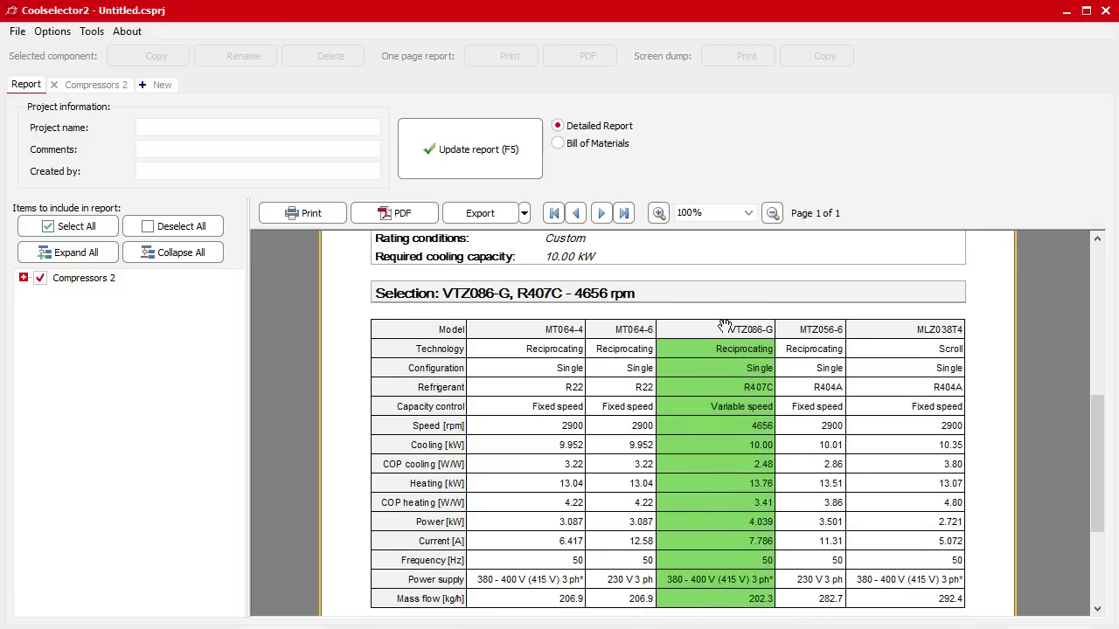
{"action": "scroll", "coordinate": [766, 547], "scroll_direction": "up", "scroll_amount": 6}
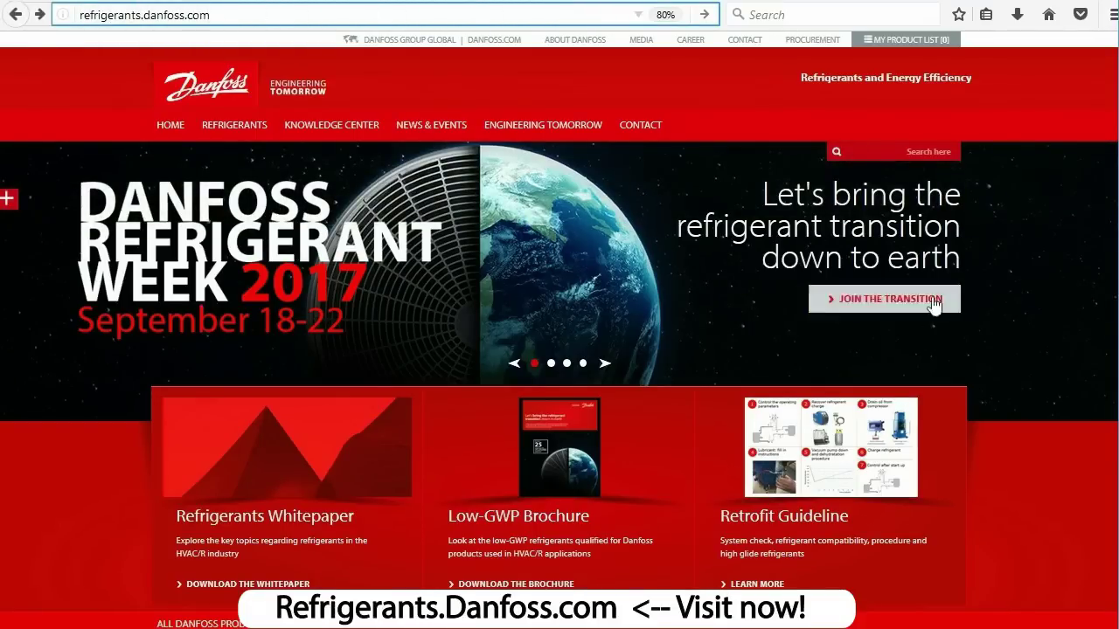
Advance the refrigerants.danfoss.com banner slides to the Increase your CO2 Competences slide
{"action": "left_click", "coordinate": [604, 363]}
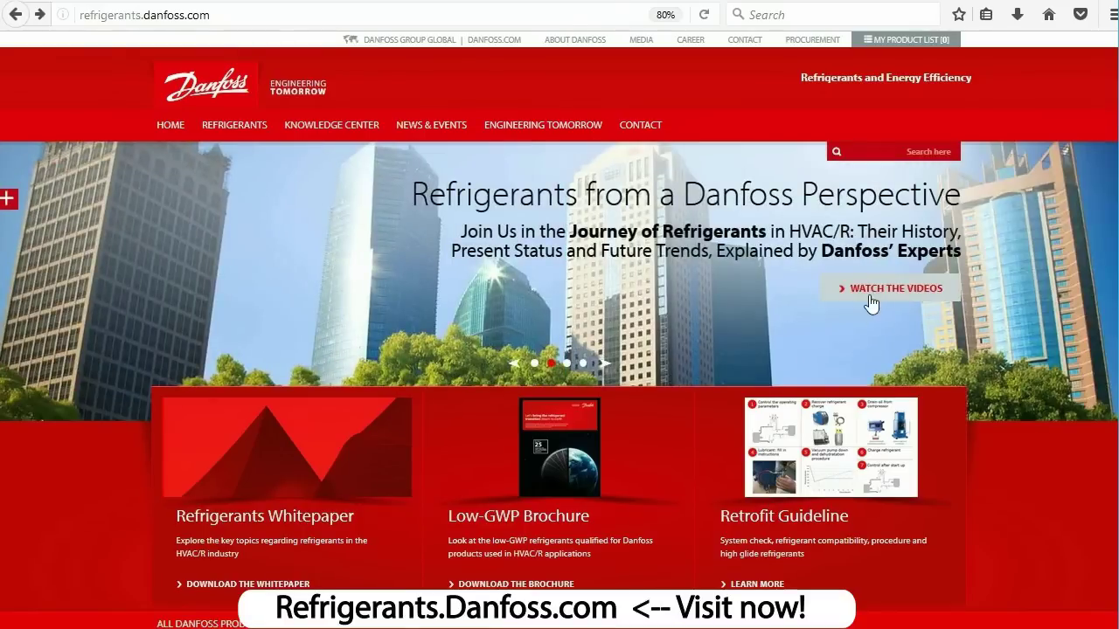
{"action": "left_click", "coordinate": [624, 365]}
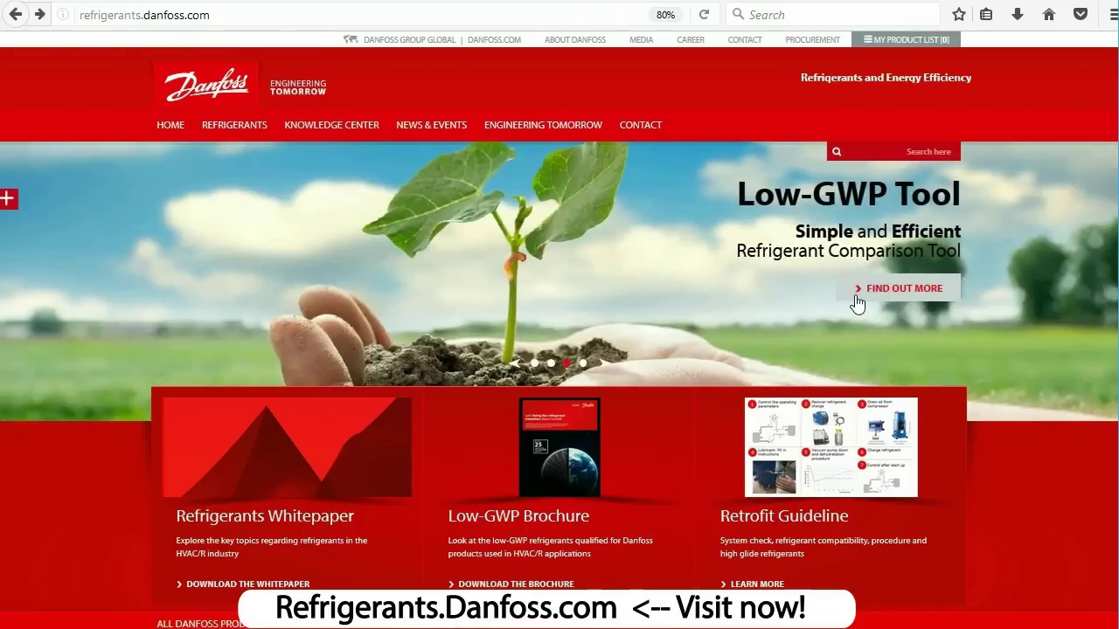
{"action": "left_click", "coordinate": [594, 360]}
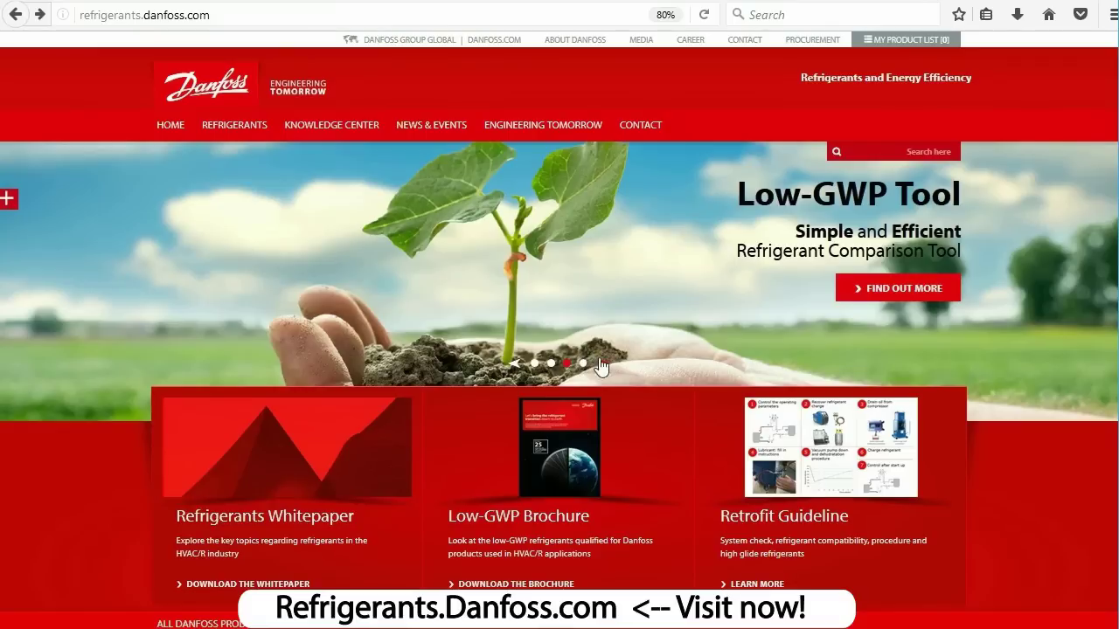